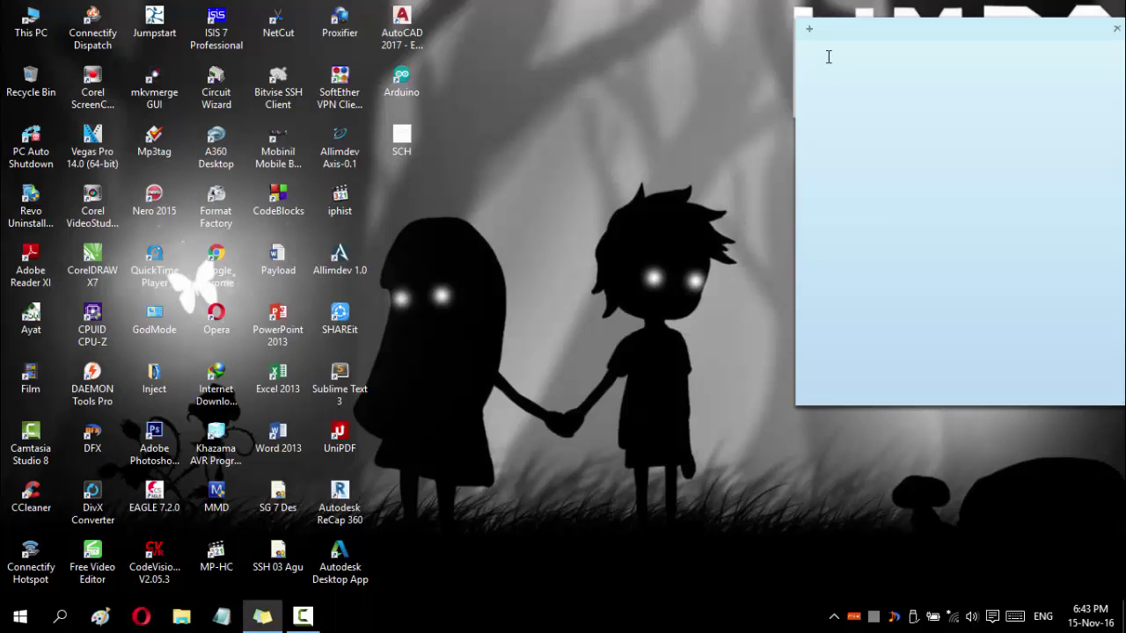
- Write the Indonesian greeting and lesson intro listing Line, Circle, fillet and trim in the sticky note
{"action": "type", "text": "ASSALAMUALAIKUM"}
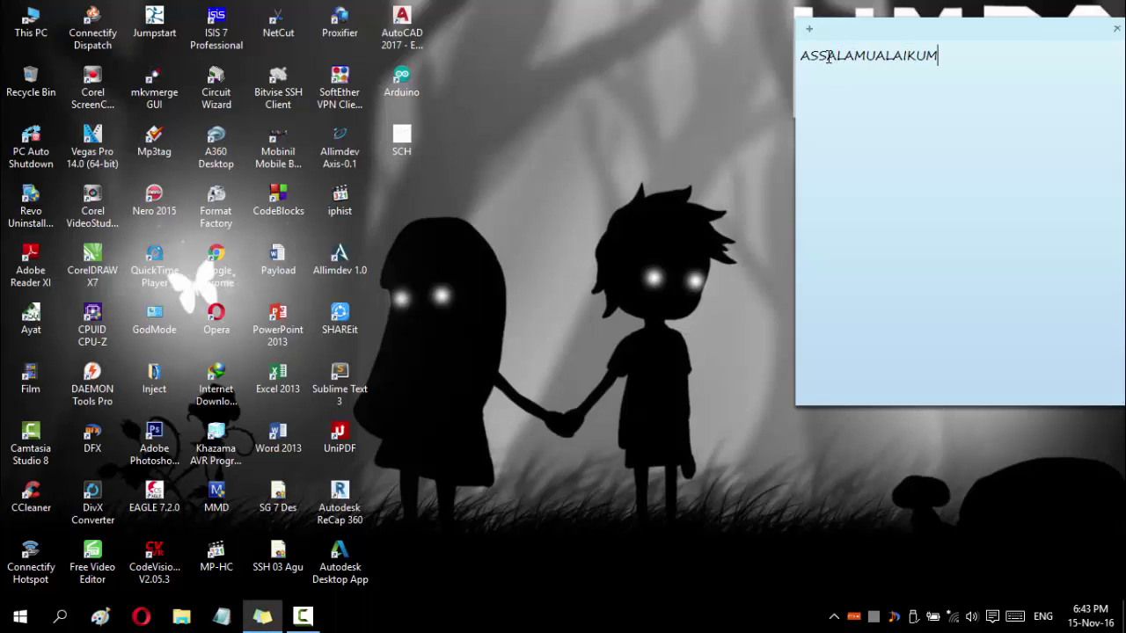
{"action": "type", "text": "...."}
{"action": "type", "text": "kali ini kita akan"}
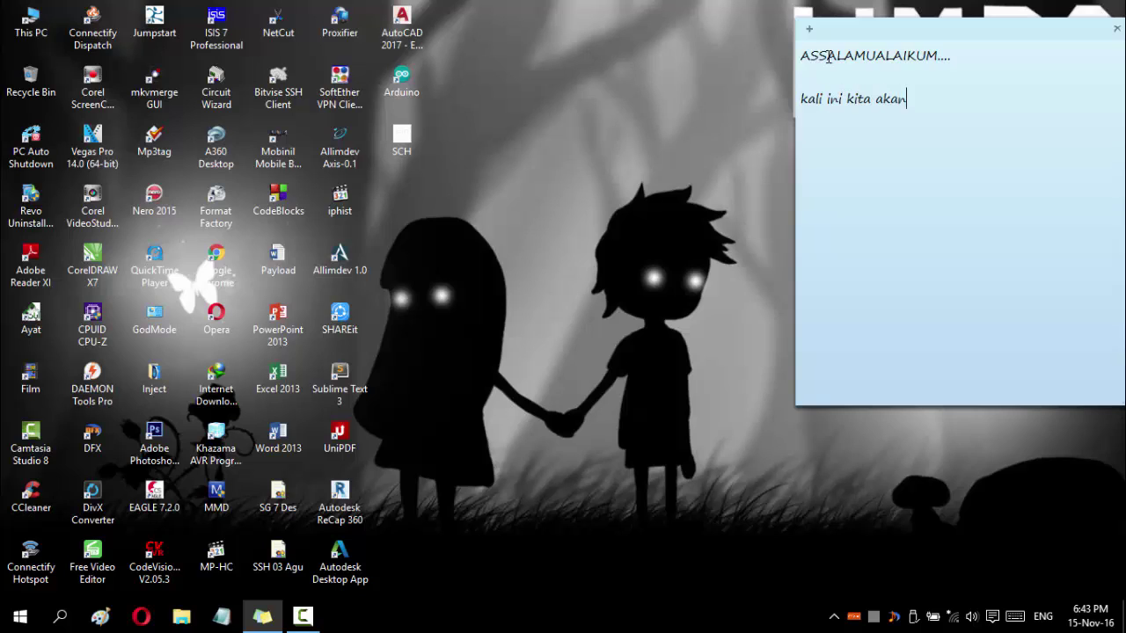
{"action": "type", "text": " belajar membuat"}
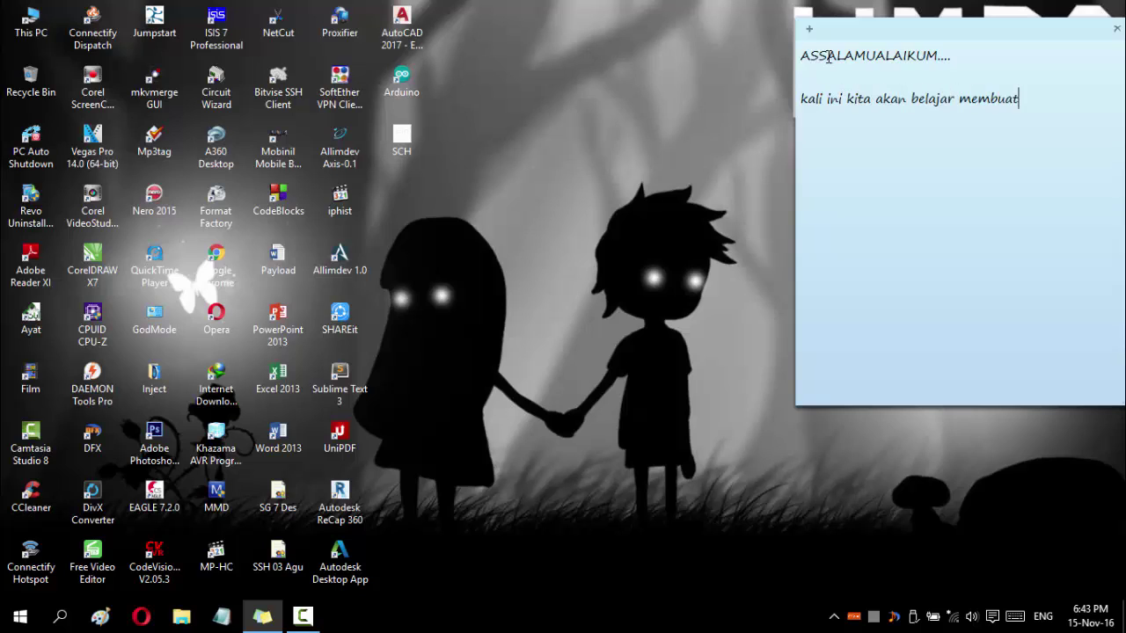
{"action": "type", "text": " sebuah gambar"}
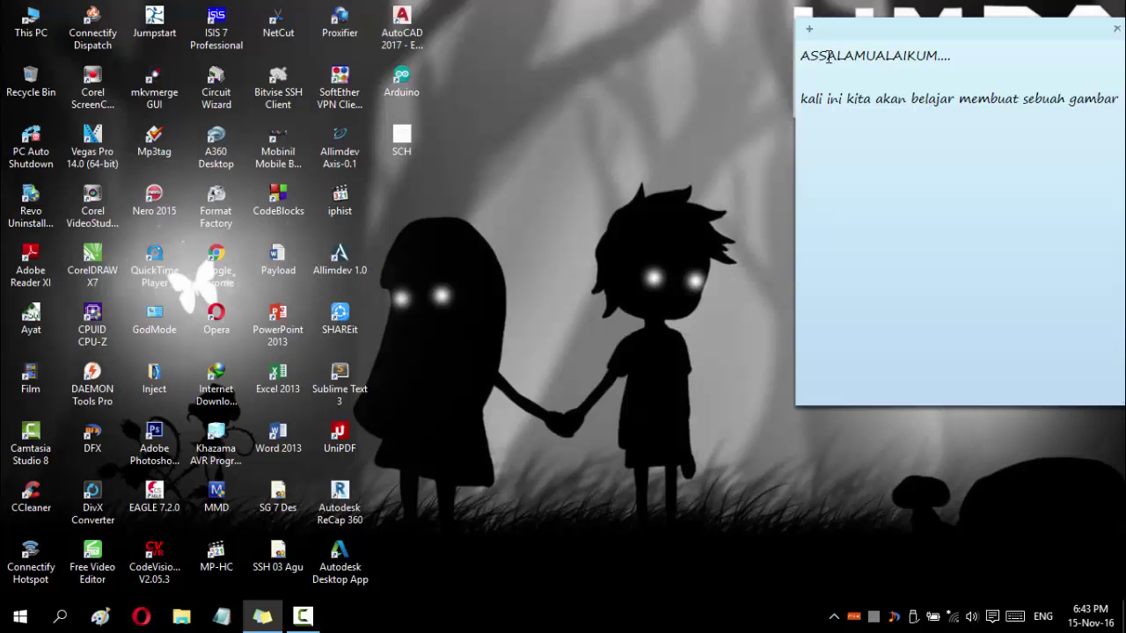
{"action": "type", "text": "dimens"}
{"action": "type", "text": "i dengan menggunakan s"}
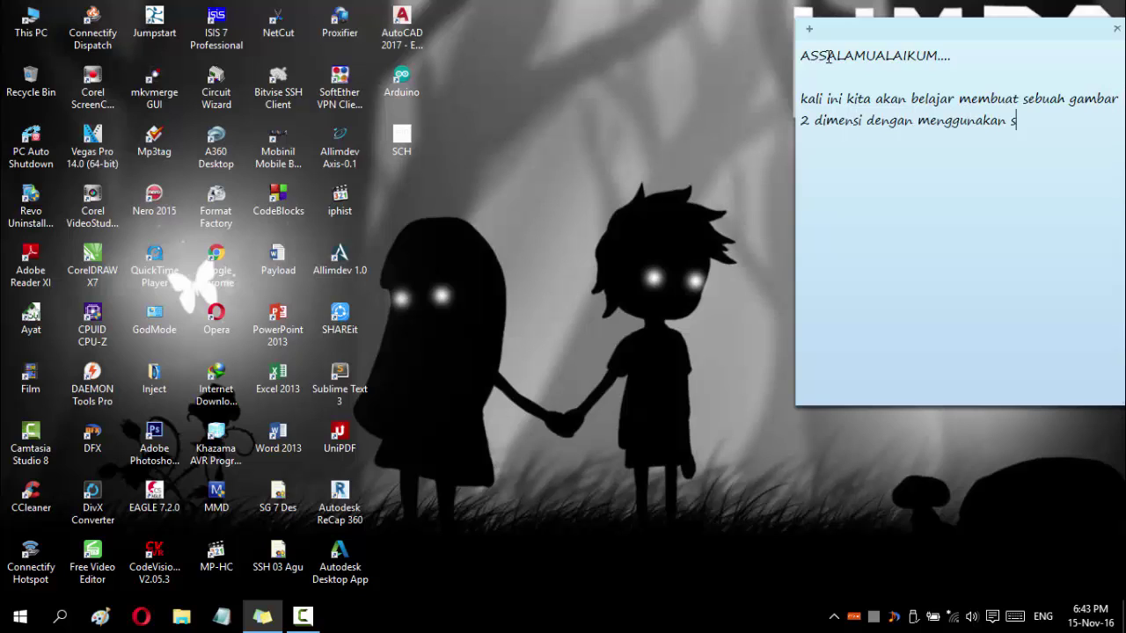
{"action": "type", "text": "oftware aut"}
{"action": "type", "text": "oca"}
{"action": "type", "text": "d, dan me"}
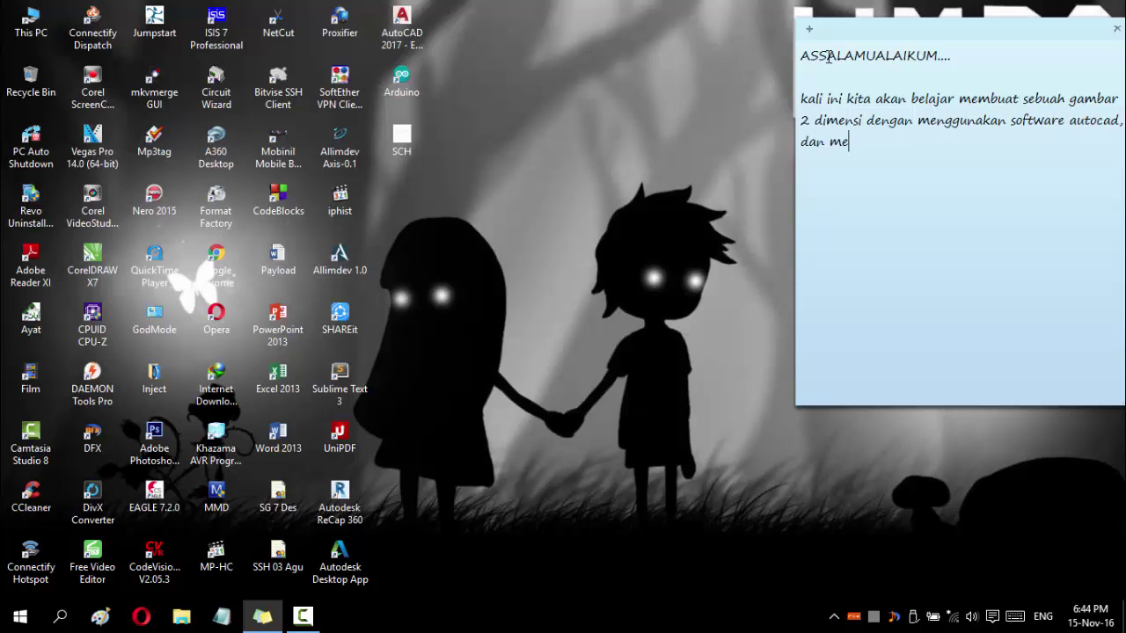
{"action": "type", "text": "ng"}
{"action": "key", "text": "BackSpace"}
{"action": "key", "text": "BackSpace"}
{"action": "key", "text": "BackSpace"}
{"action": "type", "text": "dengan meng"}
{"action": "type", "text": "gunakan tools Li"}
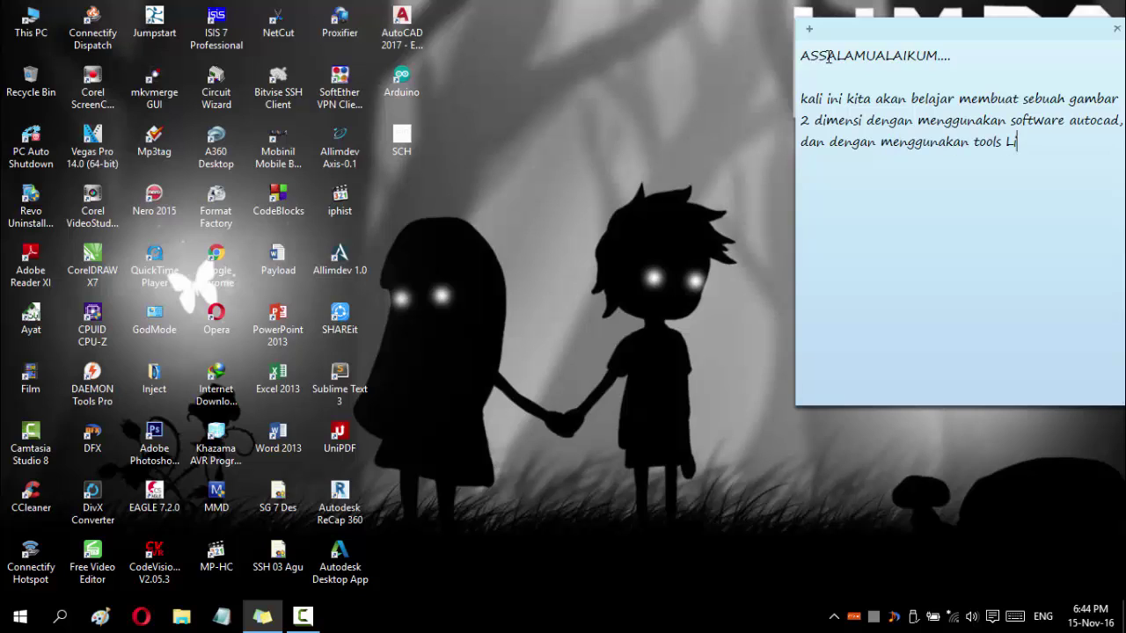
{"action": "type", "text": "ne,C"}
{"action": "type", "text": "irc"}
{"action": "type", "text": "le,fillet,trim"}
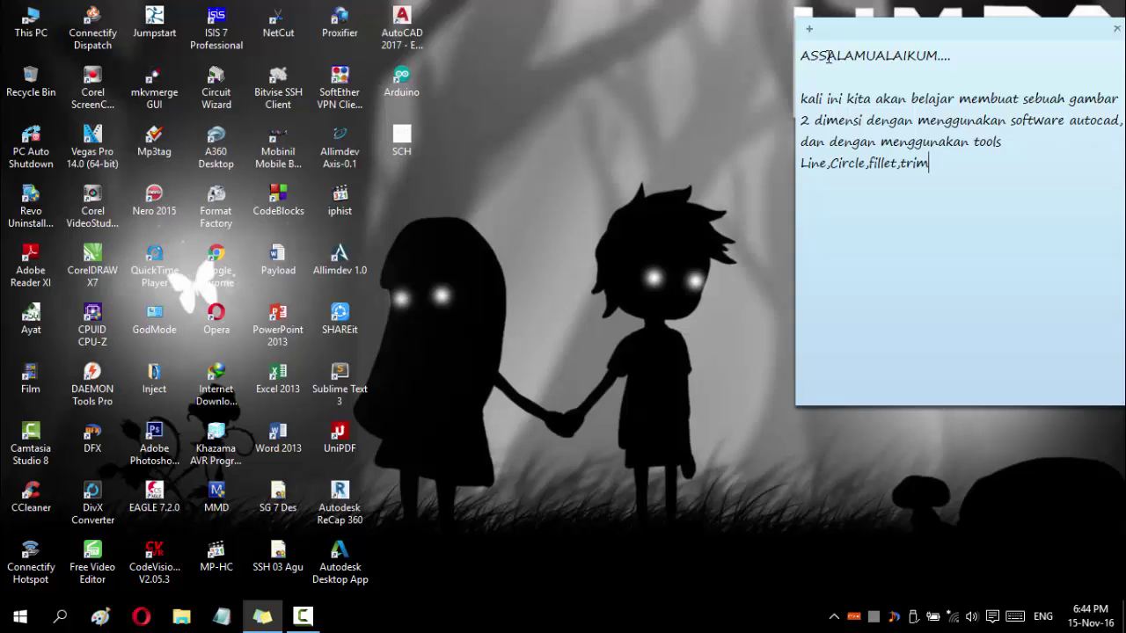
{"action": "type", "text": " dan lainnya.."}
{"action": "key", "text": "Return"}
{"action": "type", "text": "oke"}
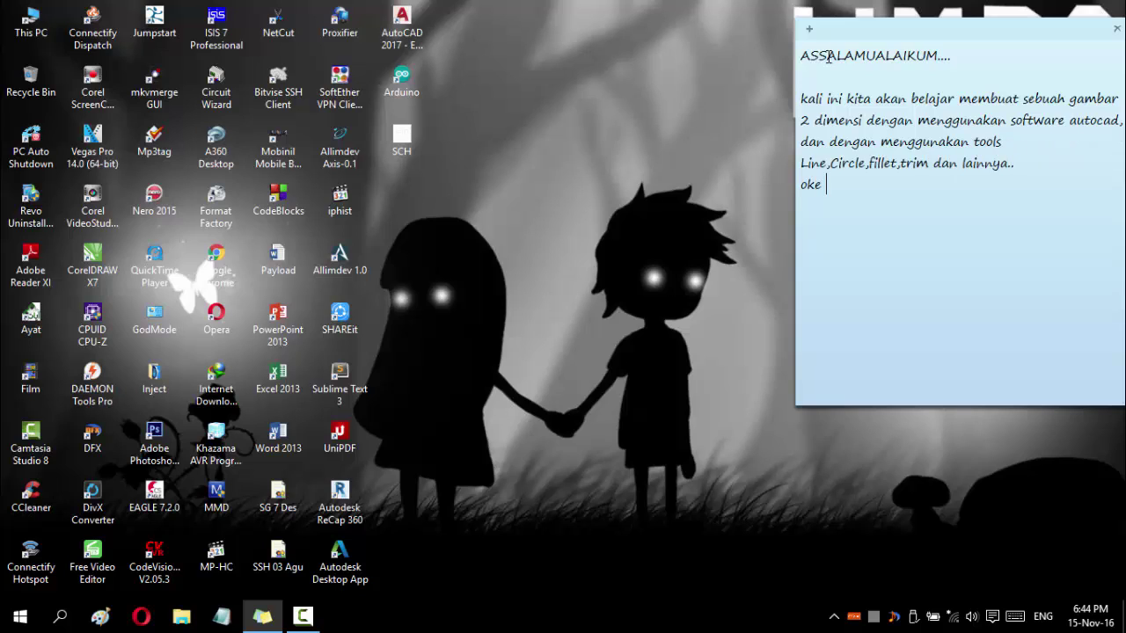
{"action": "type", "text": " langsungsaja kita"}
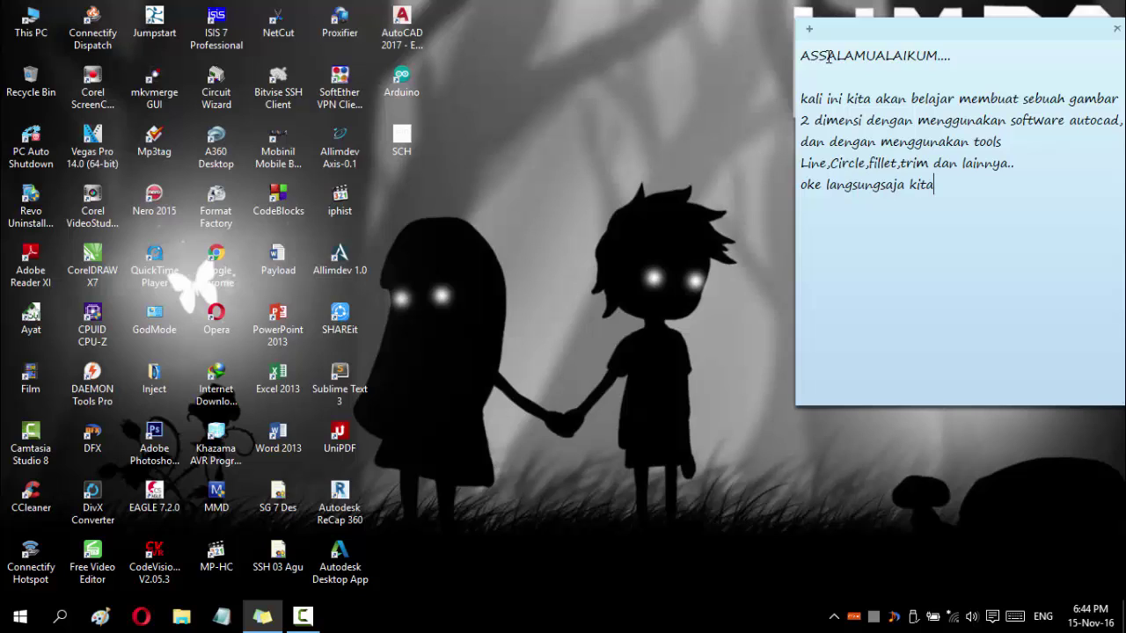
{"action": "type", "text": " mulai."}
- Launch AutoCAD 2017 and add 'sekarang kita buat sheet baru' to the sticky note
{"action": "double_click", "coordinate": [405, 24]}
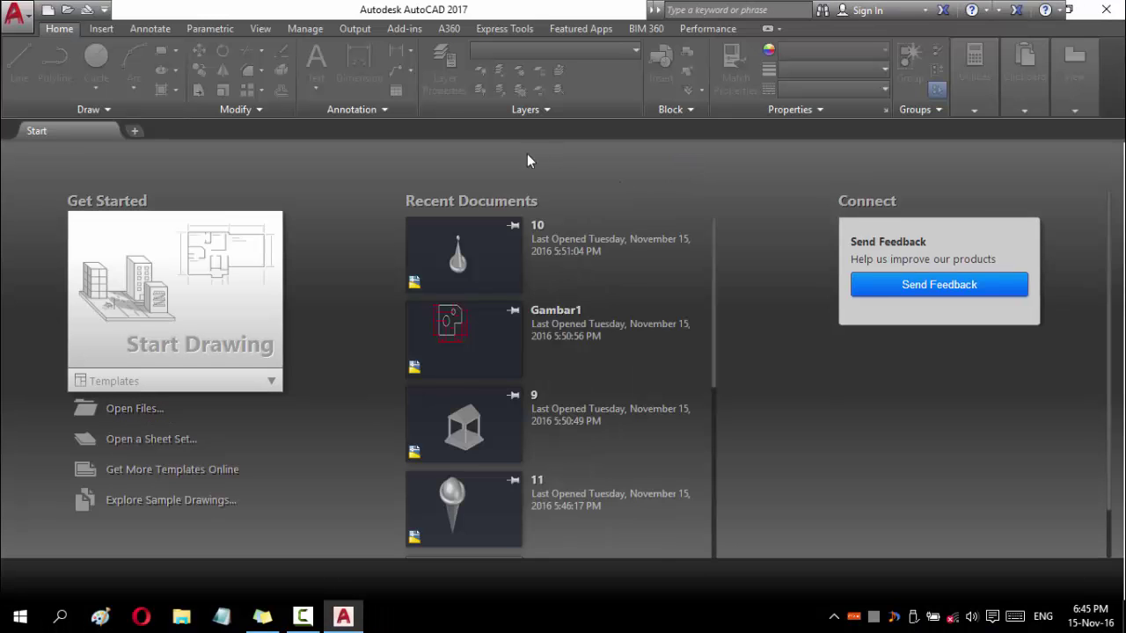
{"action": "left_click", "coordinate": [262, 615]}
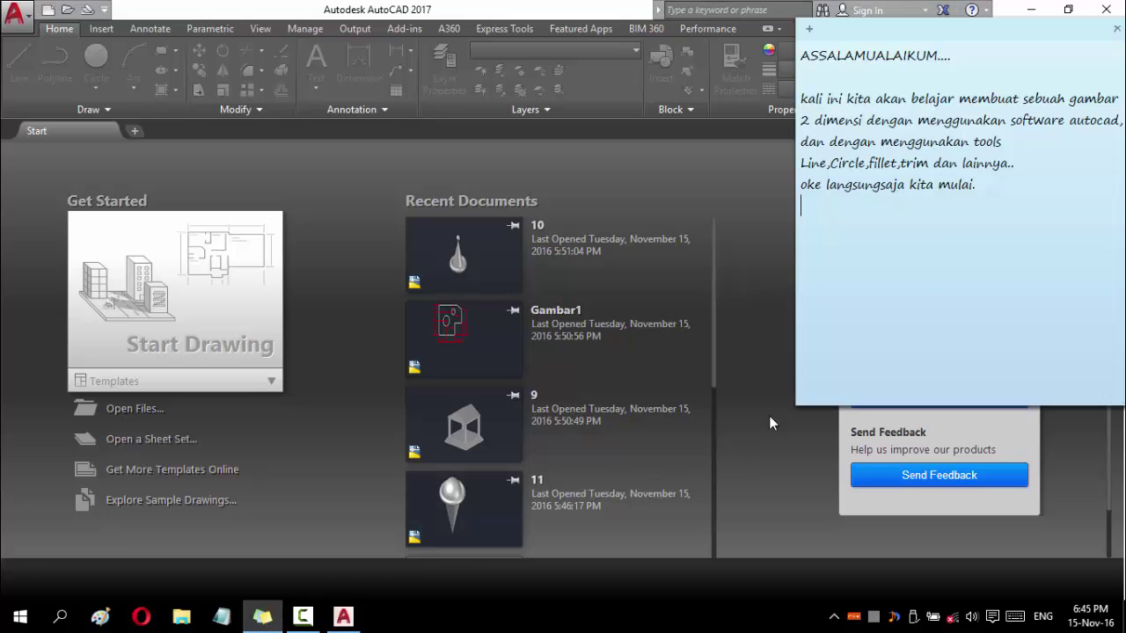
{"action": "type", "text": "sek"}
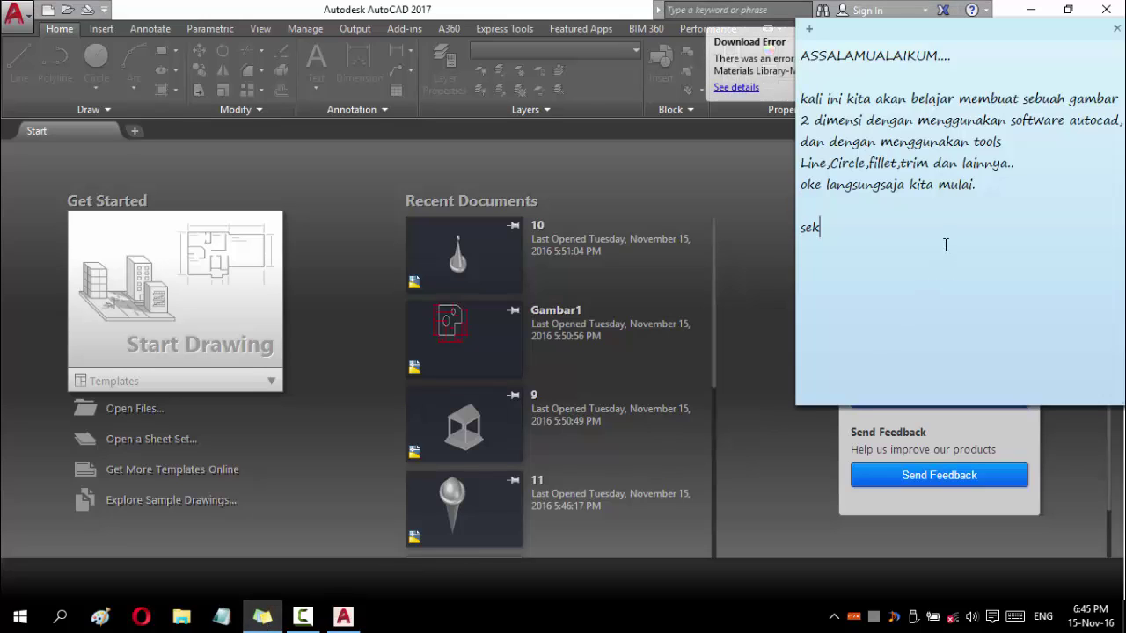
{"action": "type", "text": "arang kita "}
{"action": "type", "text": "buat sheet b"}
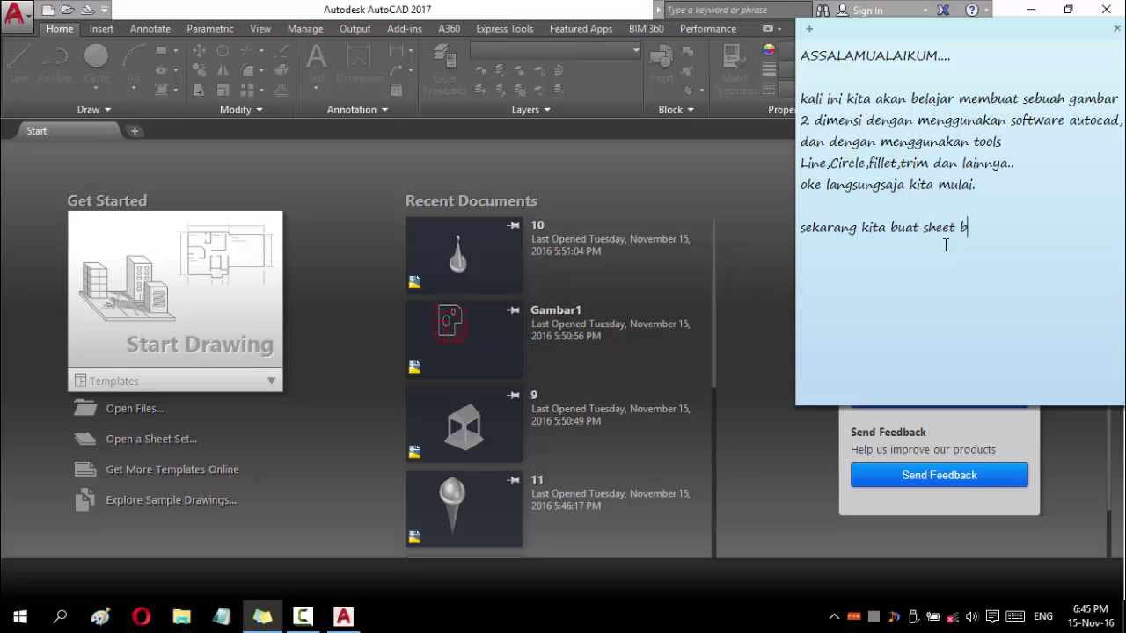
{"action": "type", "text": "aru."}
- Open a new blank Imperial drawing with no template, noting the acadISO imperial choice in the sticky note
{"action": "left_click", "coordinate": [53, 15]}
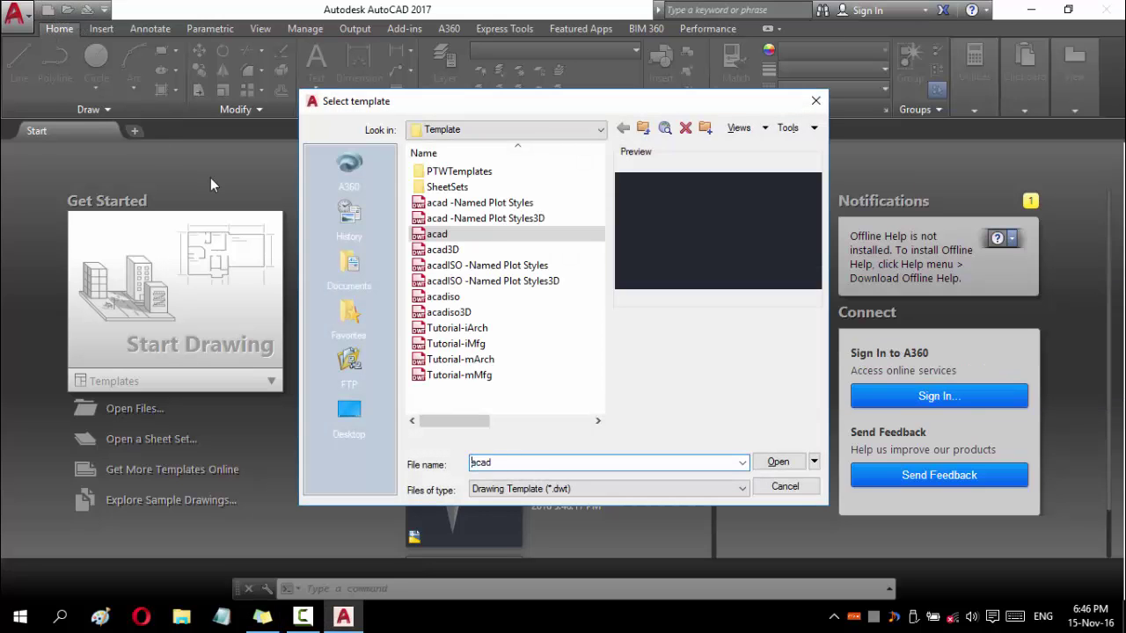
{"action": "left_click", "coordinate": [439, 297]}
{"action": "left_click", "coordinate": [299, 608]}
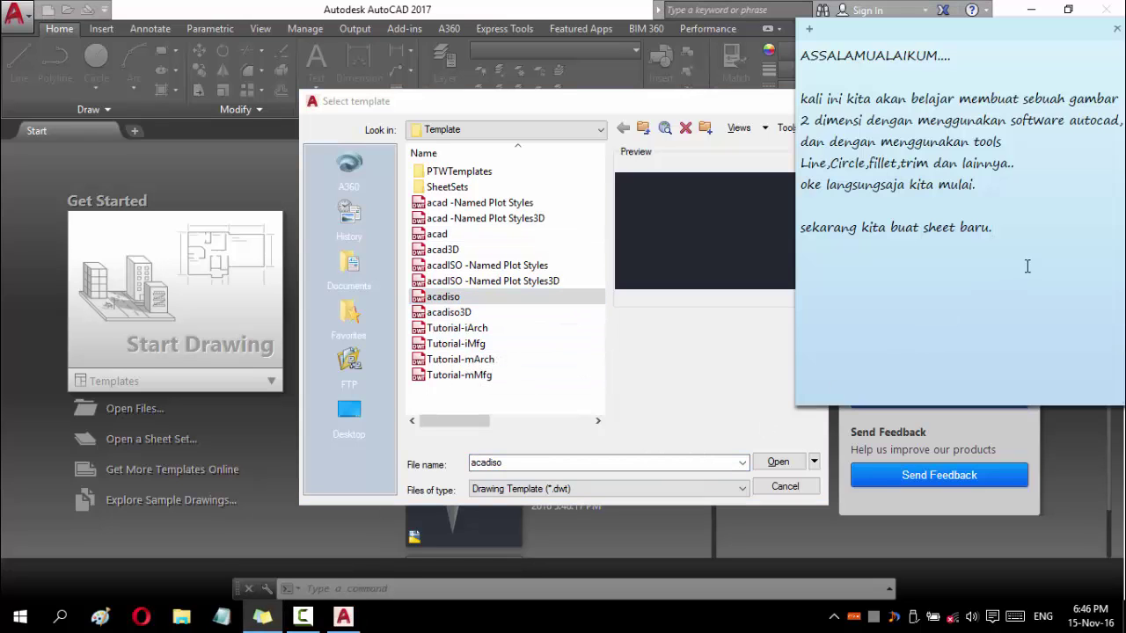
{"action": "key", "text": "Return"}
{"action": "type", "text": "kali"}
{"action": "type", "text": " ini saya meng"}
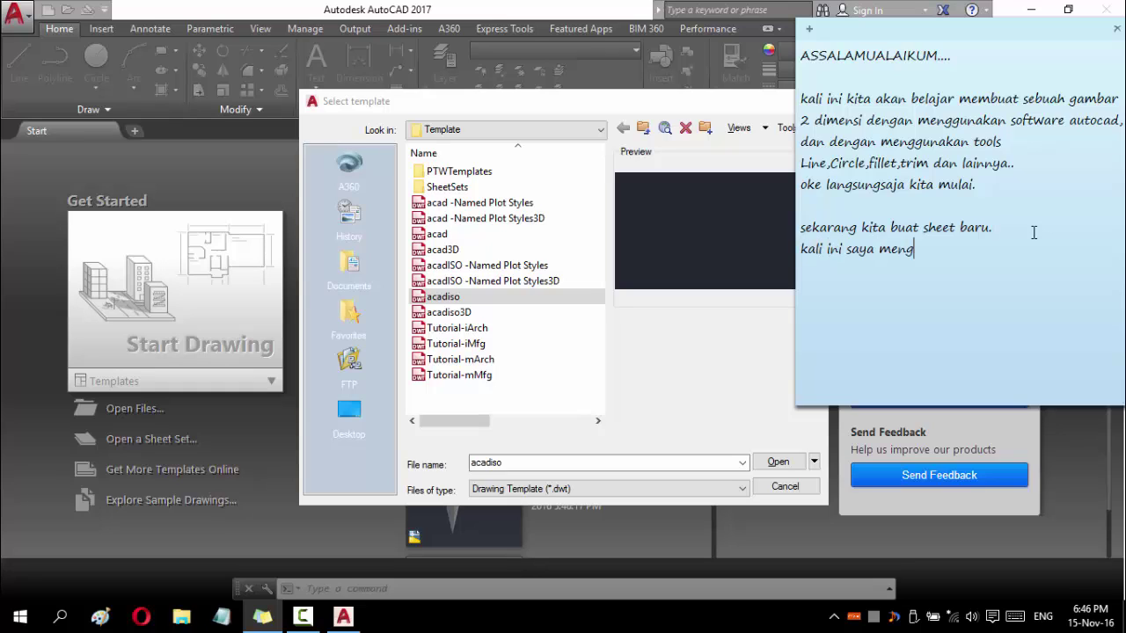
{"action": "type", "text": "gunakan template"}
{"action": "type", "text": " bawaan aut"}
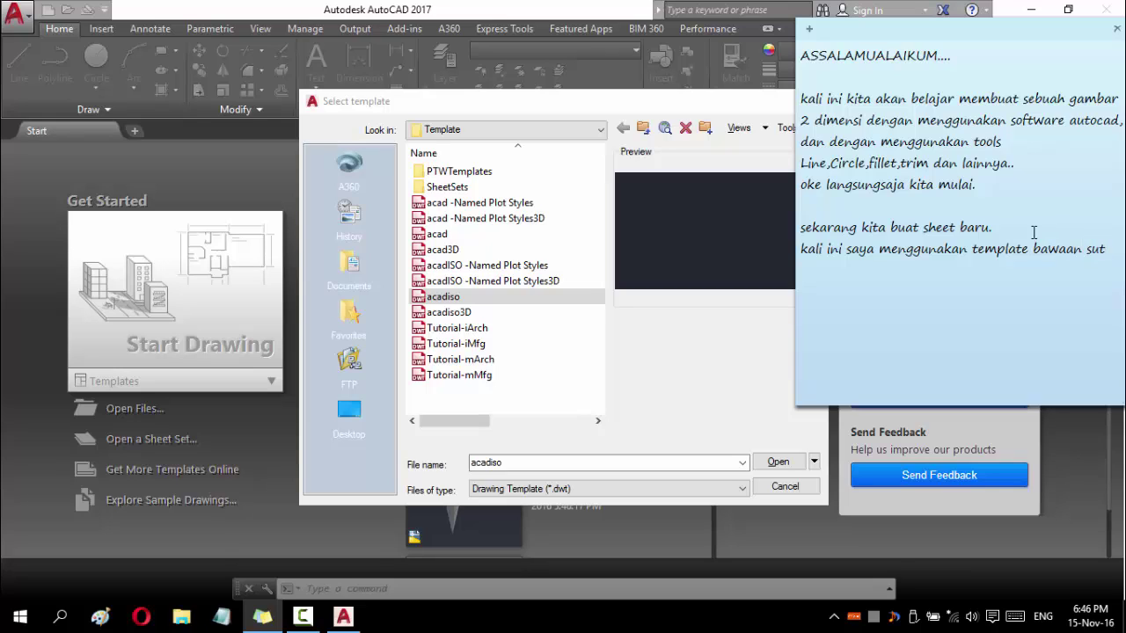
{"action": "type", "text": "ocad ya"}
{"action": "type", "text": "itu acadISO"}
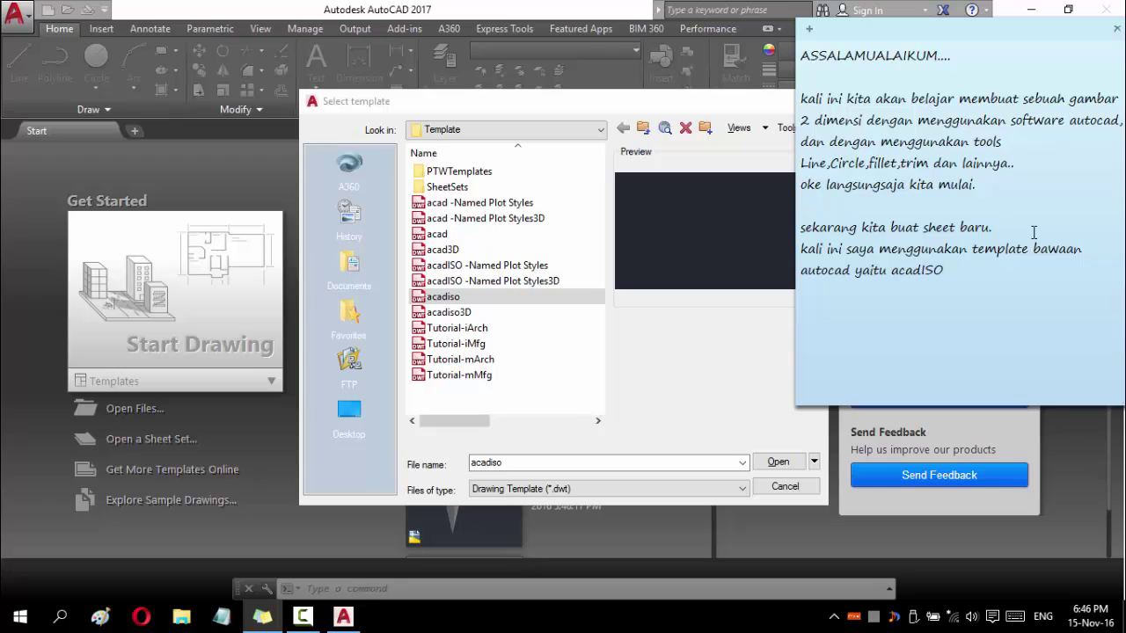
{"action": "type", "text": " deng"}
{"action": "type", "text": "an satuan "}
{"action": "type", "text": "imperial ("}
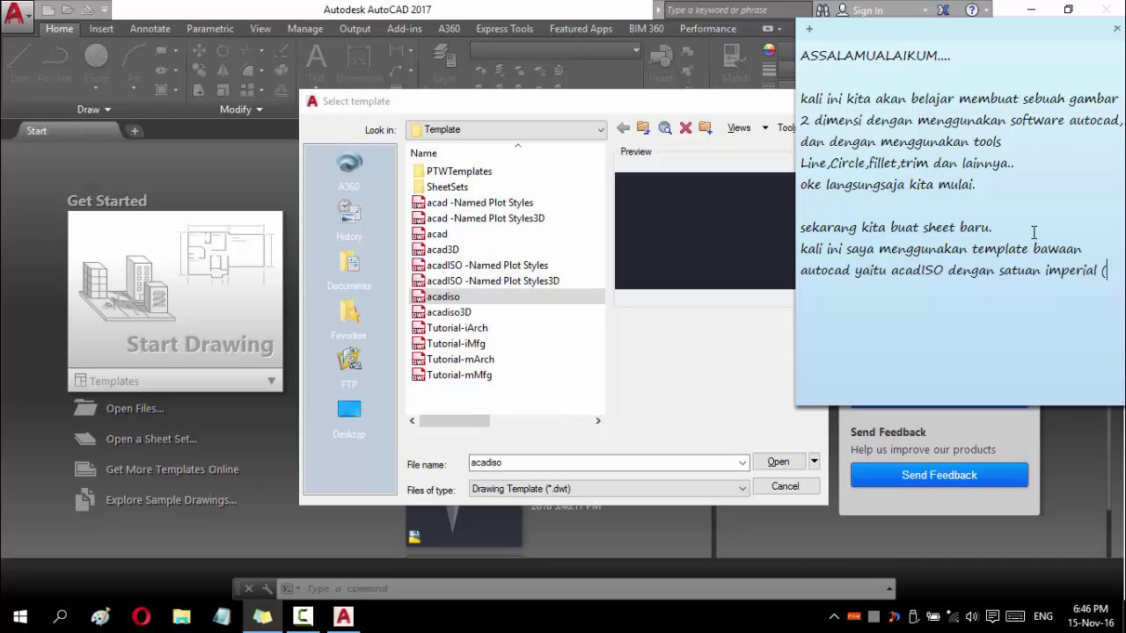
{"action": "type", "text": "inc"}
{"action": "type", "text": ")"}
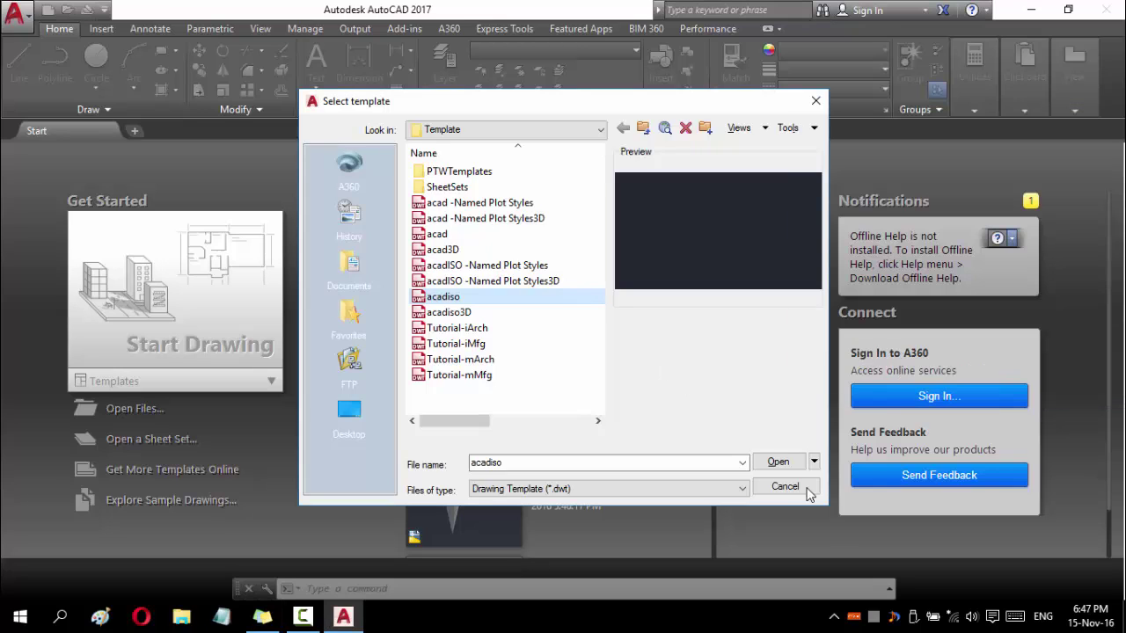
{"action": "left_click", "coordinate": [815, 462]}
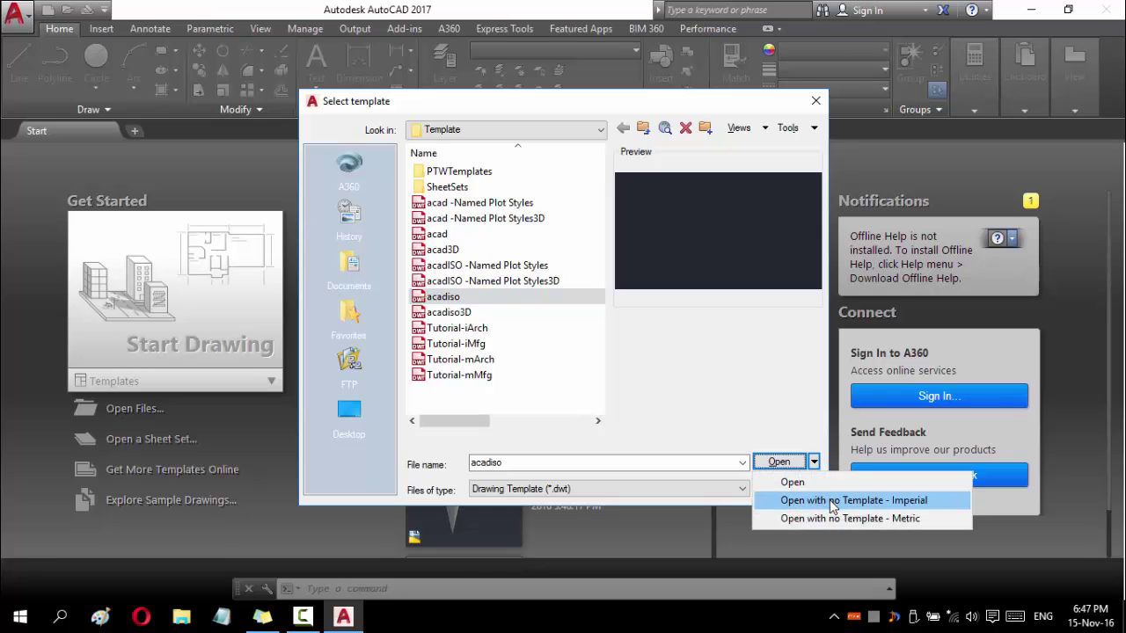
{"action": "left_click", "coordinate": [830, 499]}
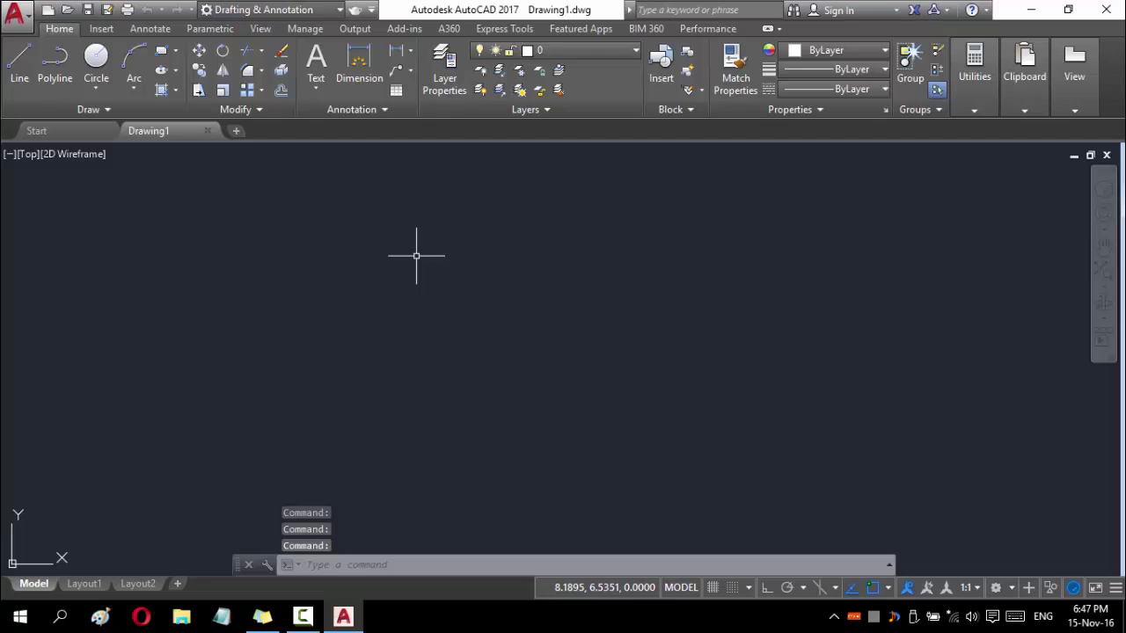
- Add 'pertama kita ketik printah LINE' to the sticky note over the blank drawing
{"action": "left_click", "coordinate": [262, 617]}
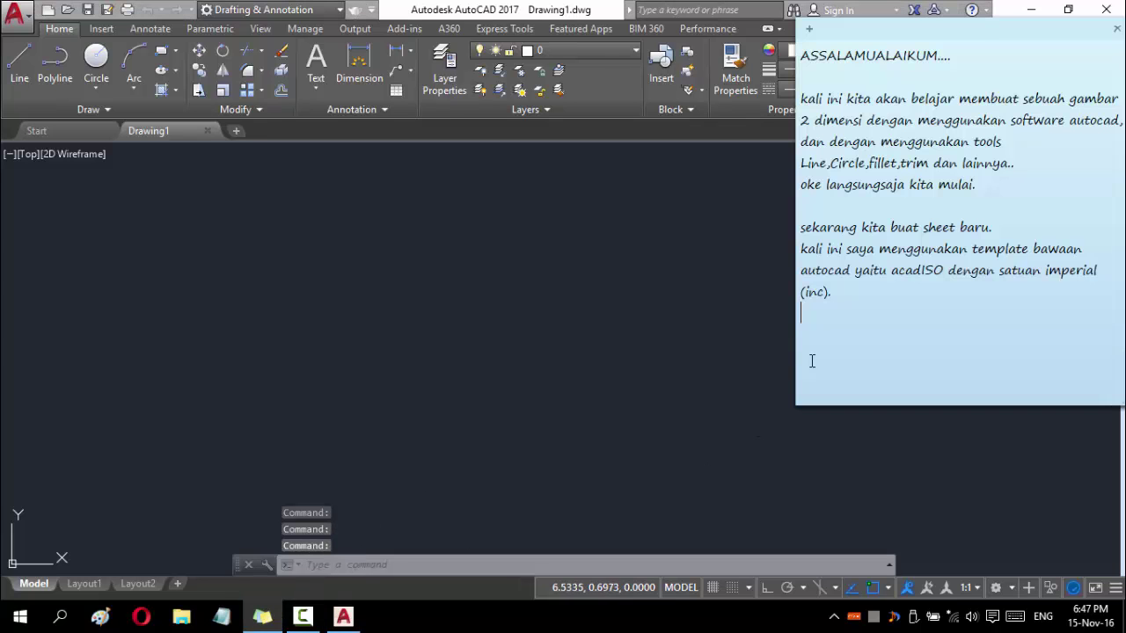
{"action": "type", "text": "p"}
{"action": "type", "text": "ertama"}
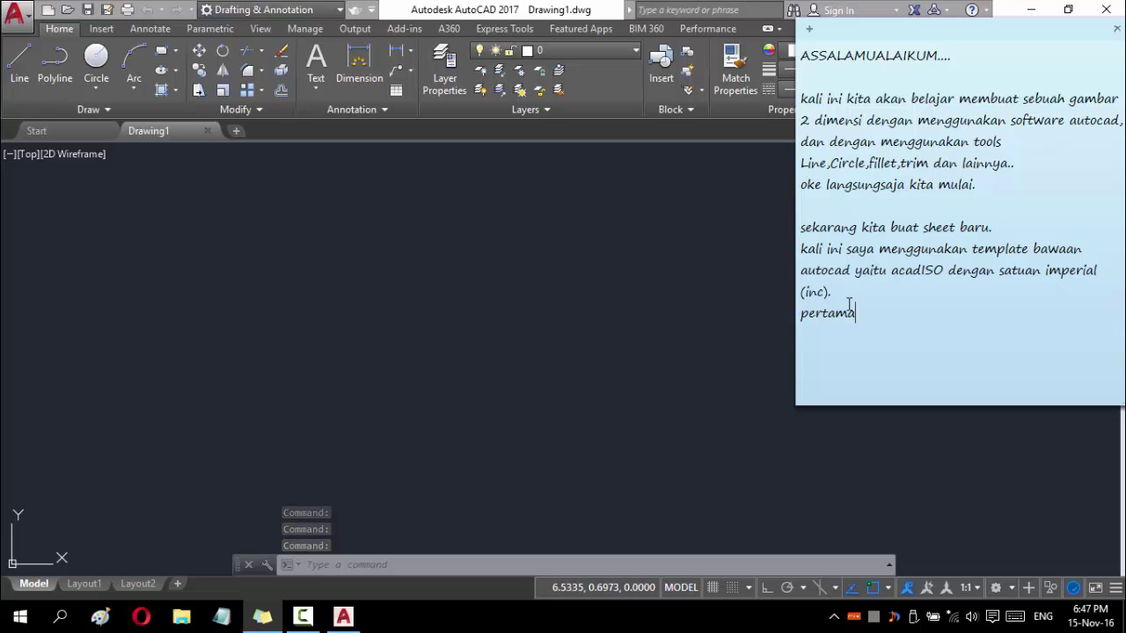
{"action": "type", "text": " kita"}
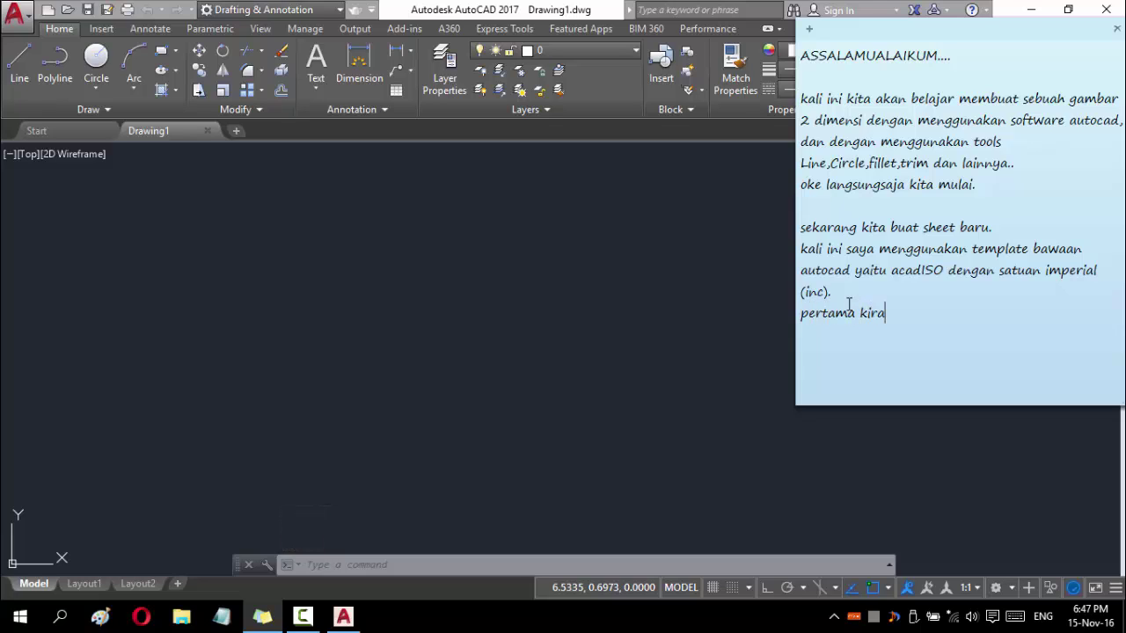
{"action": "key", "text": "BackSpace"}
{"action": "key", "text": "BackSpace"}
{"action": "key", "text": "BackSpace"}
{"action": "type", "text": "ita"}
{"action": "type", "text": " ketik print"}
{"action": "type", "text": "ah LINE."}
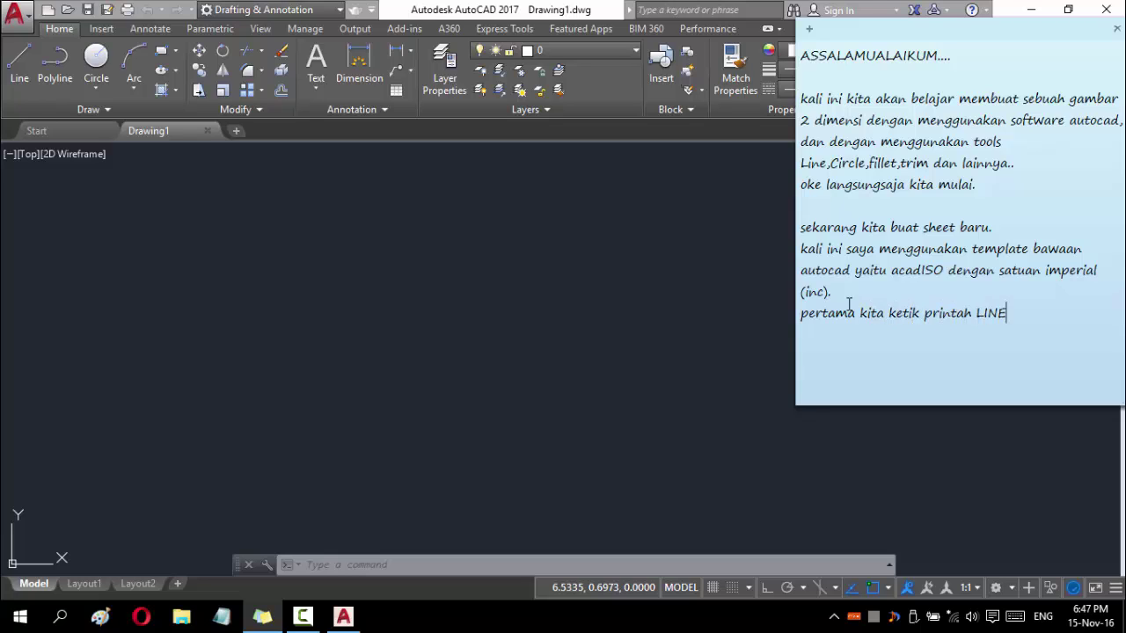
- Start LINE, pick the outline's start point and turn on Ortho, noting each step
{"action": "left_click", "coordinate": [476, 551]}
{"action": "type", "text": "l"}
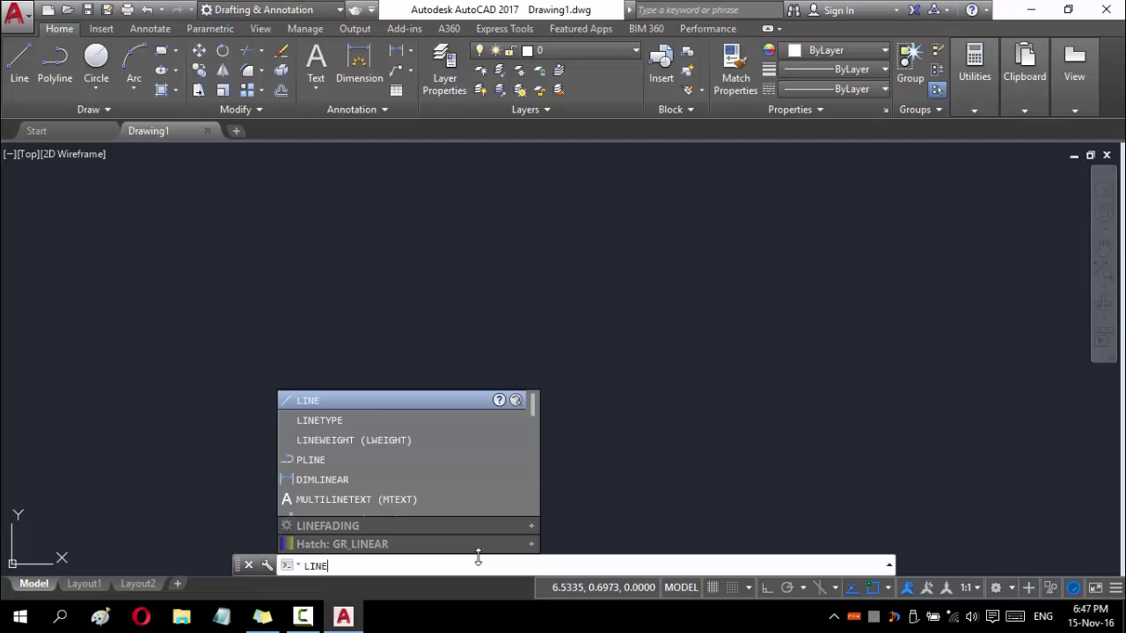
{"action": "key", "text": "Return"}
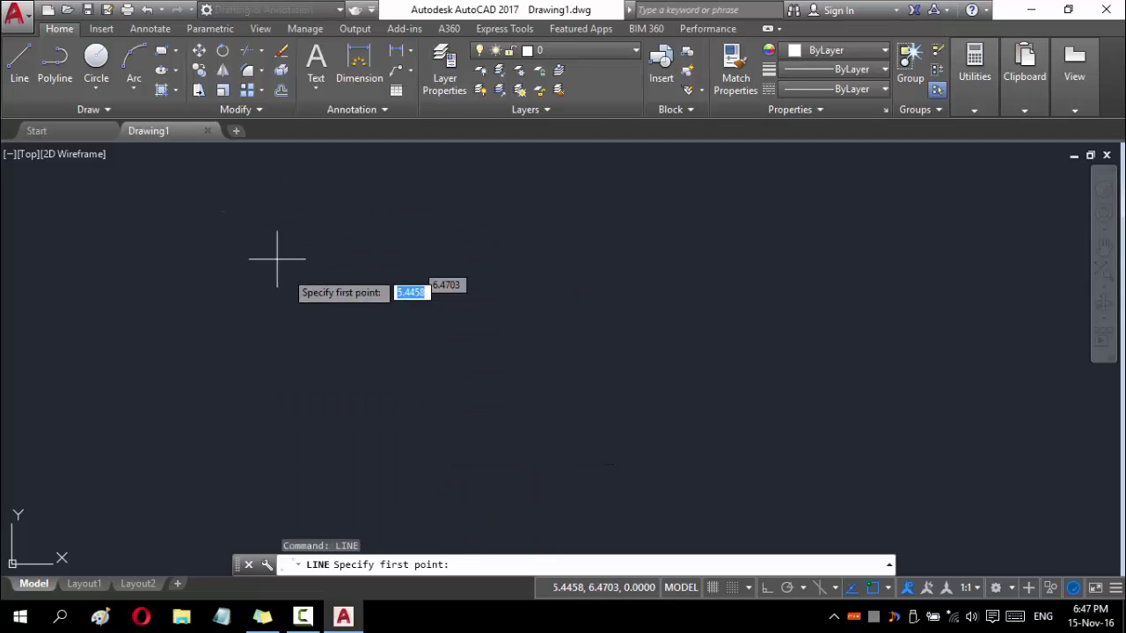
{"action": "left_click", "coordinate": [262, 616]}
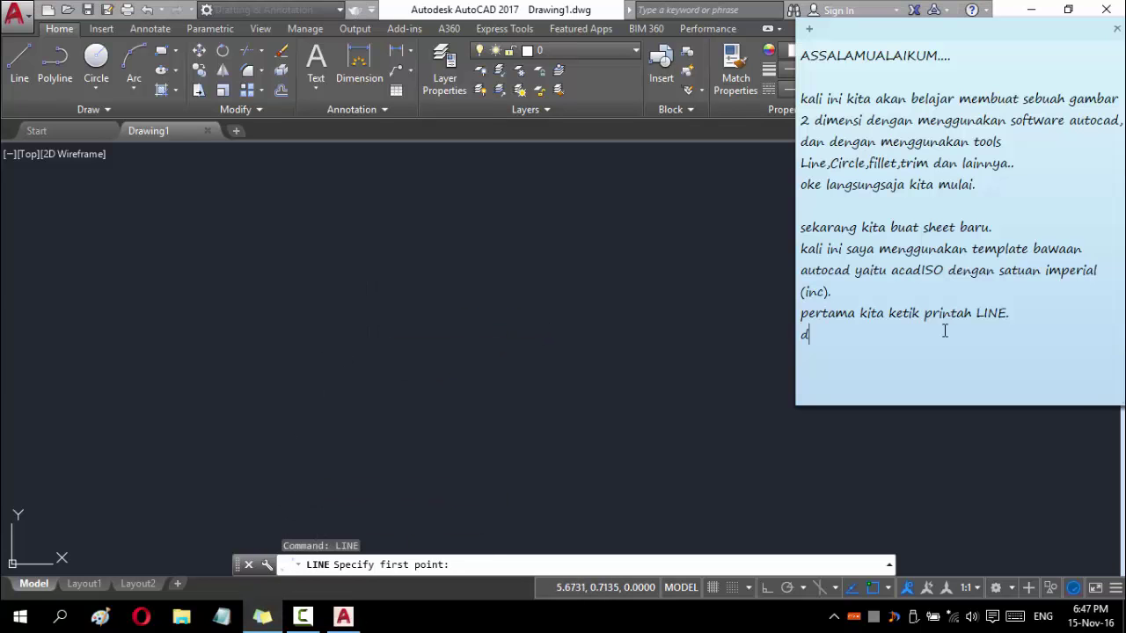
{"action": "type", "text": "an tentuka"}
{"action": "type", "text": " titik koo"}
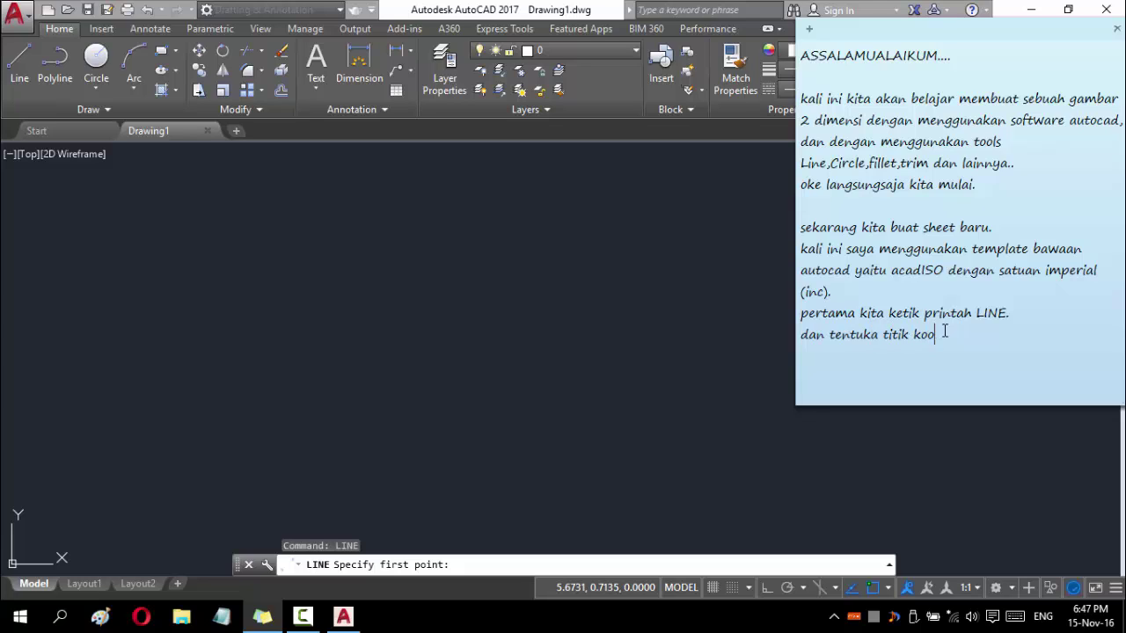
{"action": "type", "text": "rdinat a"}
{"action": "type", "text": "wal."}
{"action": "left_click", "coordinate": [527, 273]}
{"action": "left_click", "coordinate": [330, 247]}
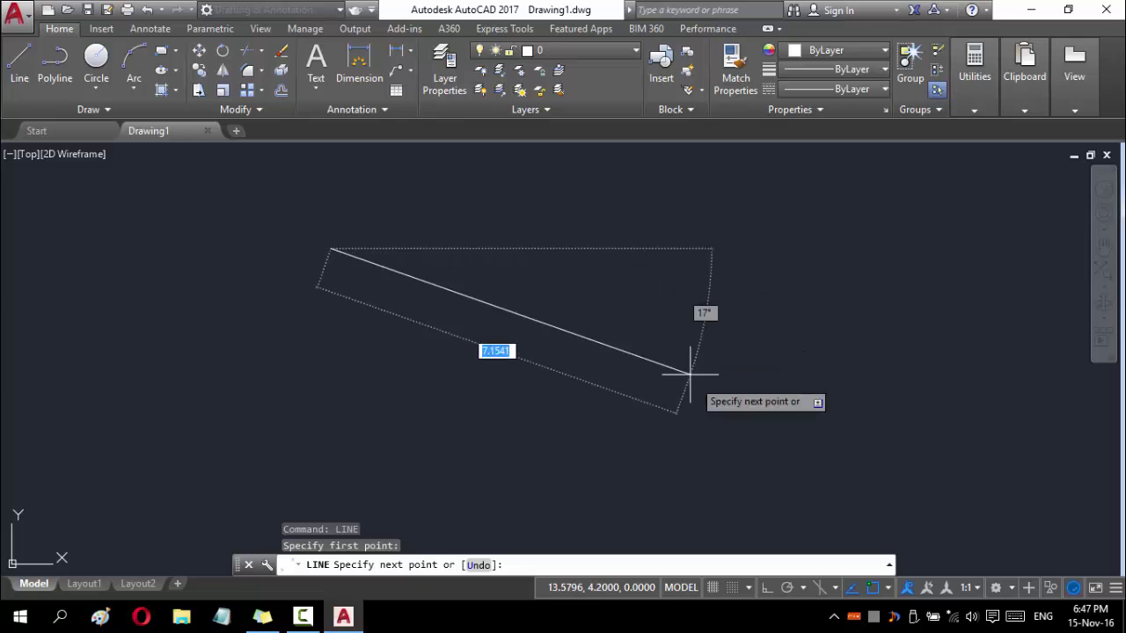
{"action": "left_click", "coordinate": [766, 587]}
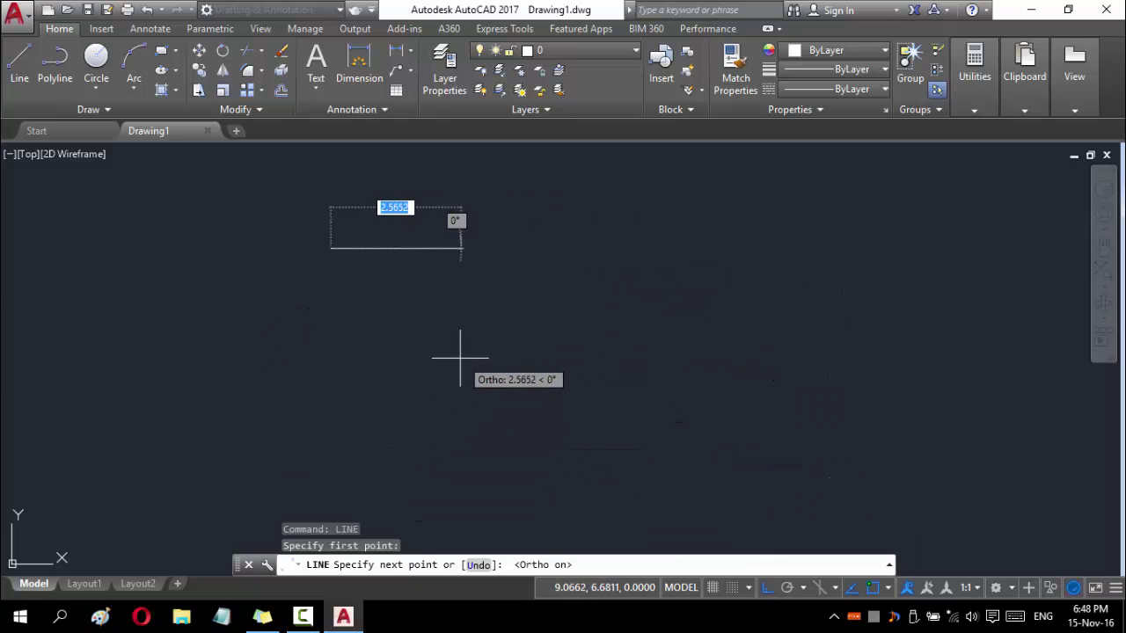
{"action": "left_click", "coordinate": [262, 615]}
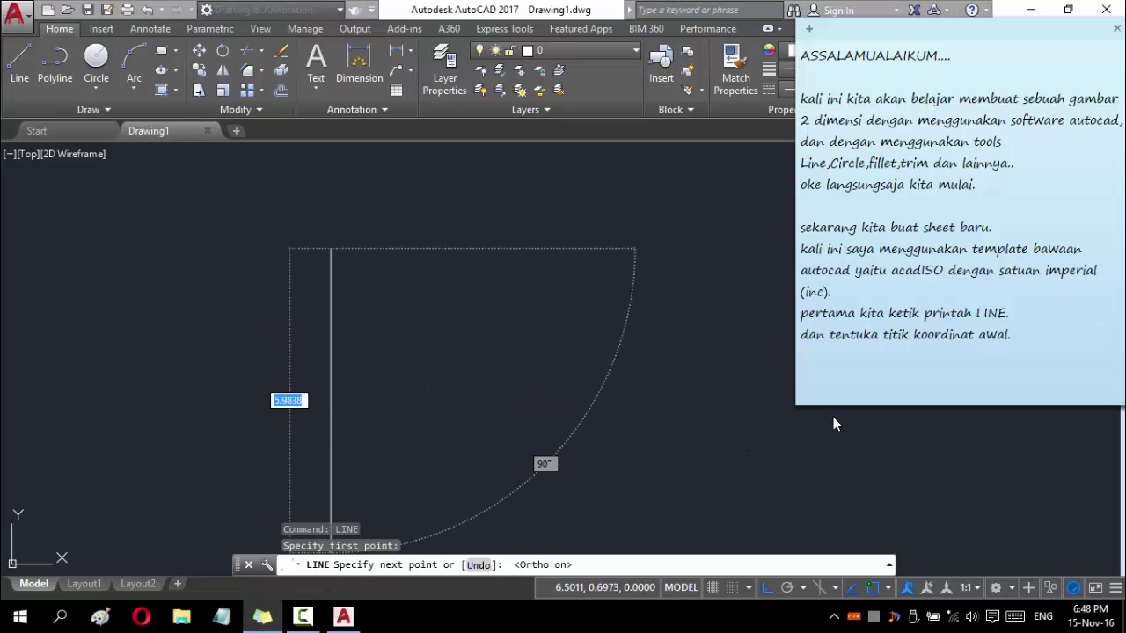
{"action": "type", "text": "saya ak"}
{"action": "type", "text": "tifkan fun"}
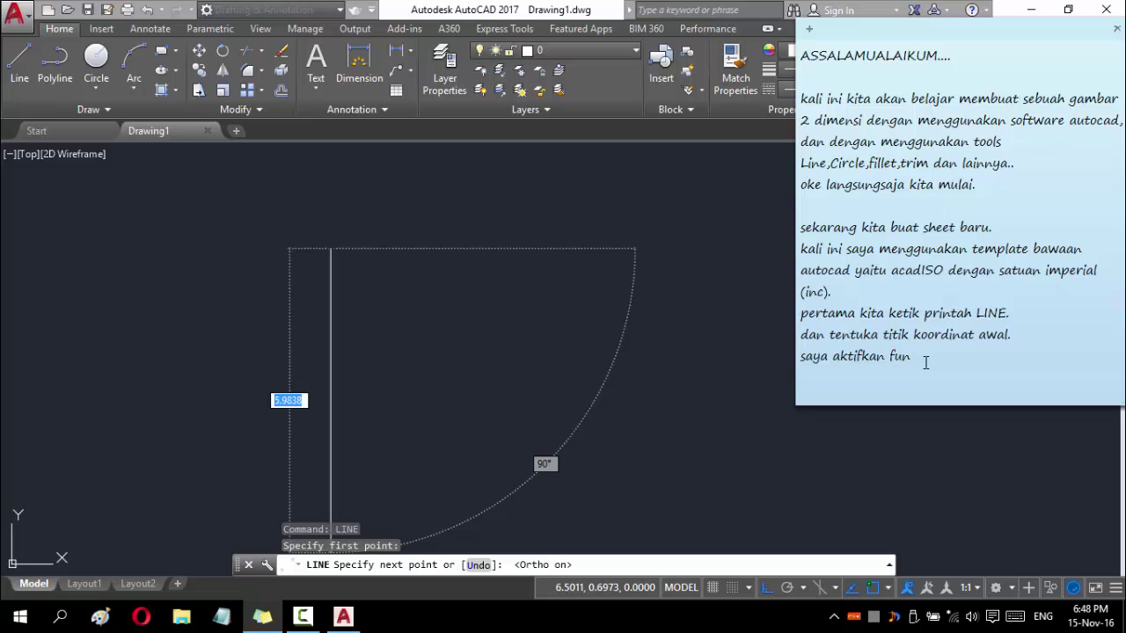
{"action": "type", "text": "gsi ortho agar me"}
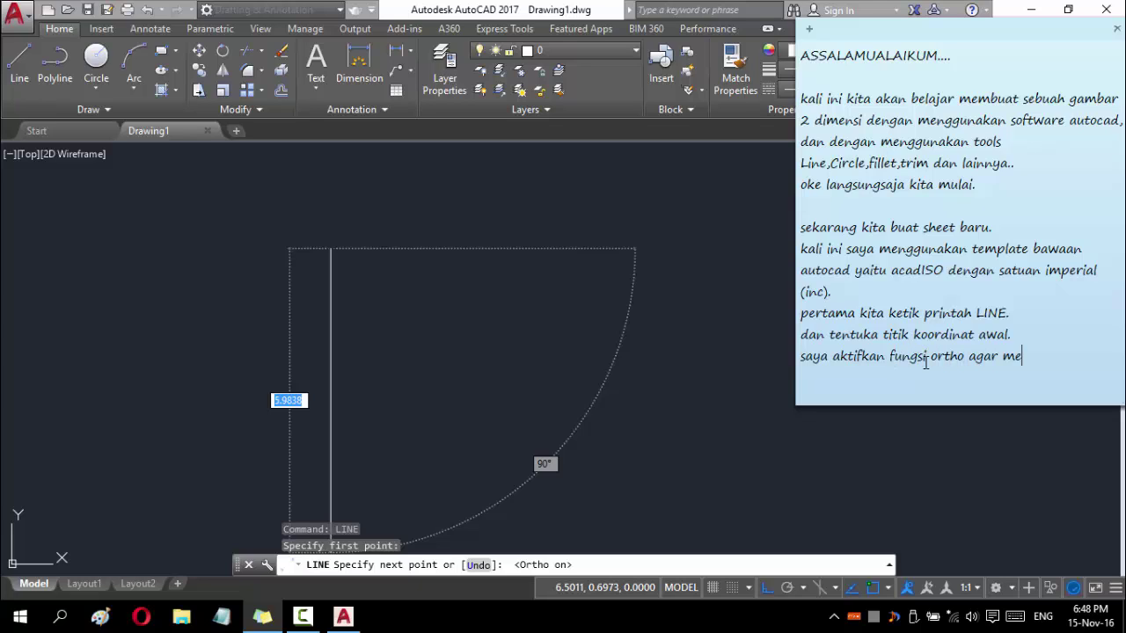
{"action": "type", "text": "mpermudah membuat"}
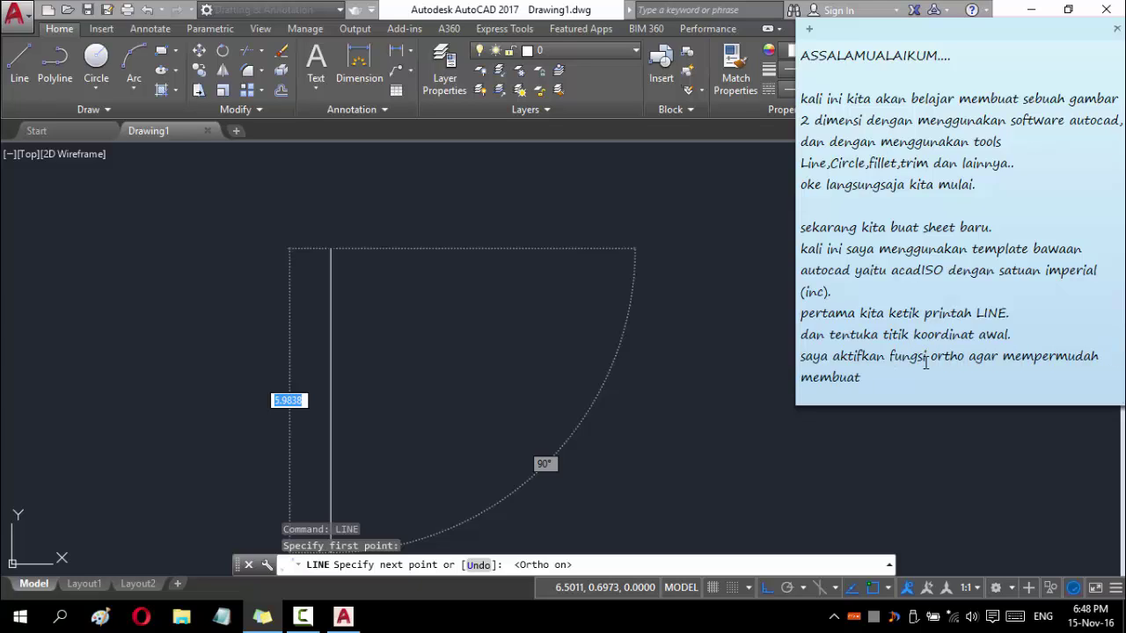
{"action": "type", "text": " gariluru"}
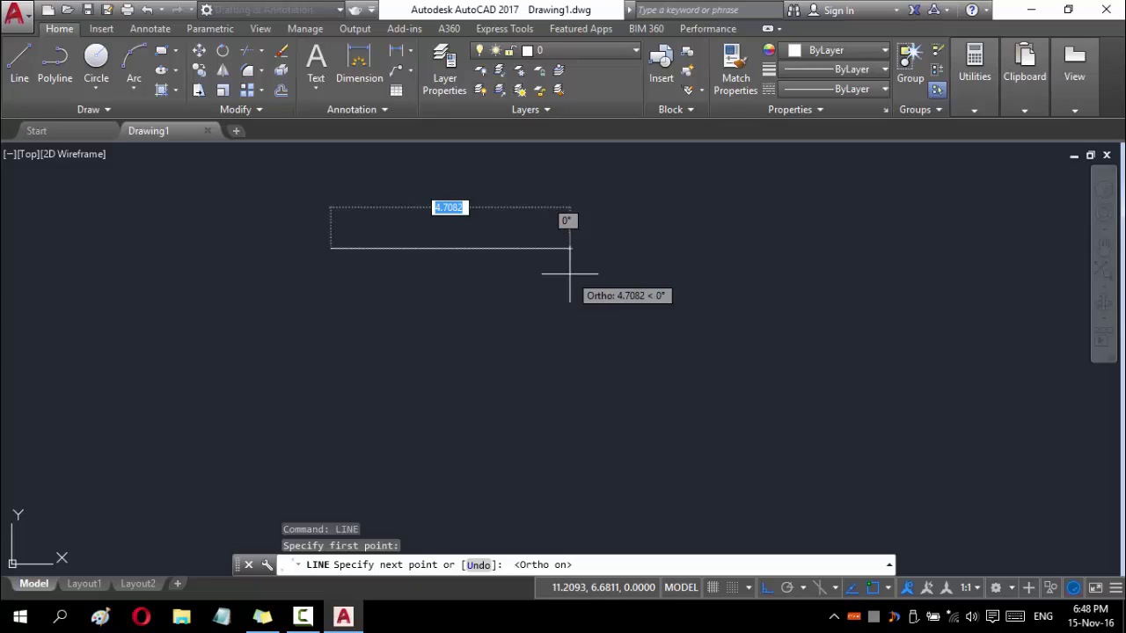
{"action": "type", "text": "2"}
- Draw the notched outline with segments 2, 0.5, 2, 0.5, 2, 3, 6 and 3
{"action": "key", "text": "Return"}
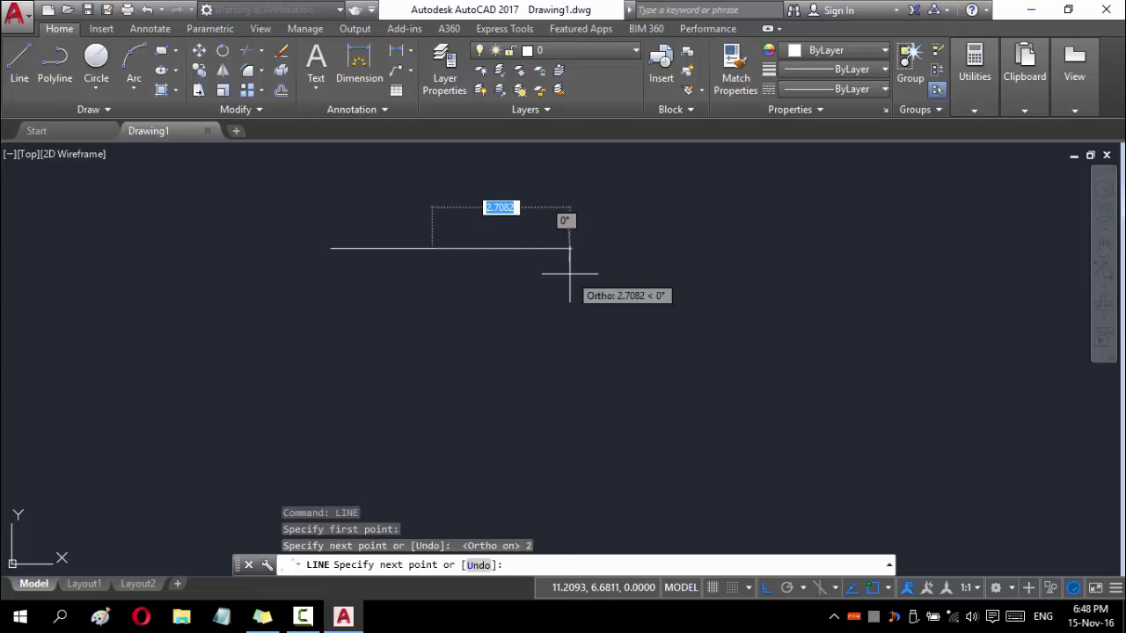
{"action": "type", "text": "0.5"}
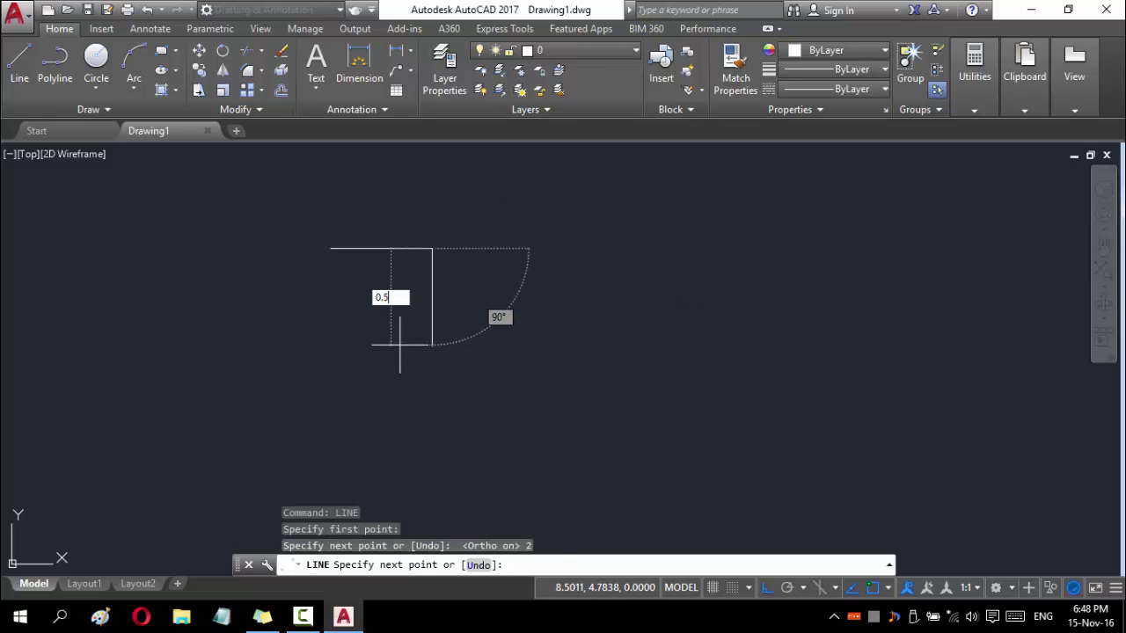
{"action": "key", "text": "Return"}
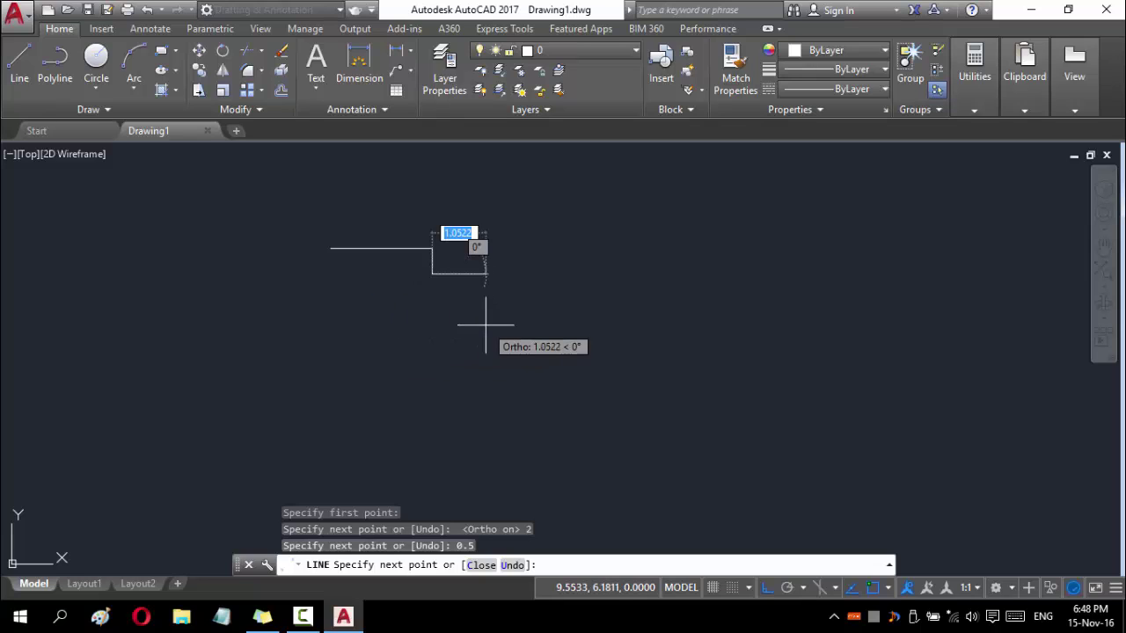
{"action": "type", "text": "2"}
{"action": "key", "text": "Return"}
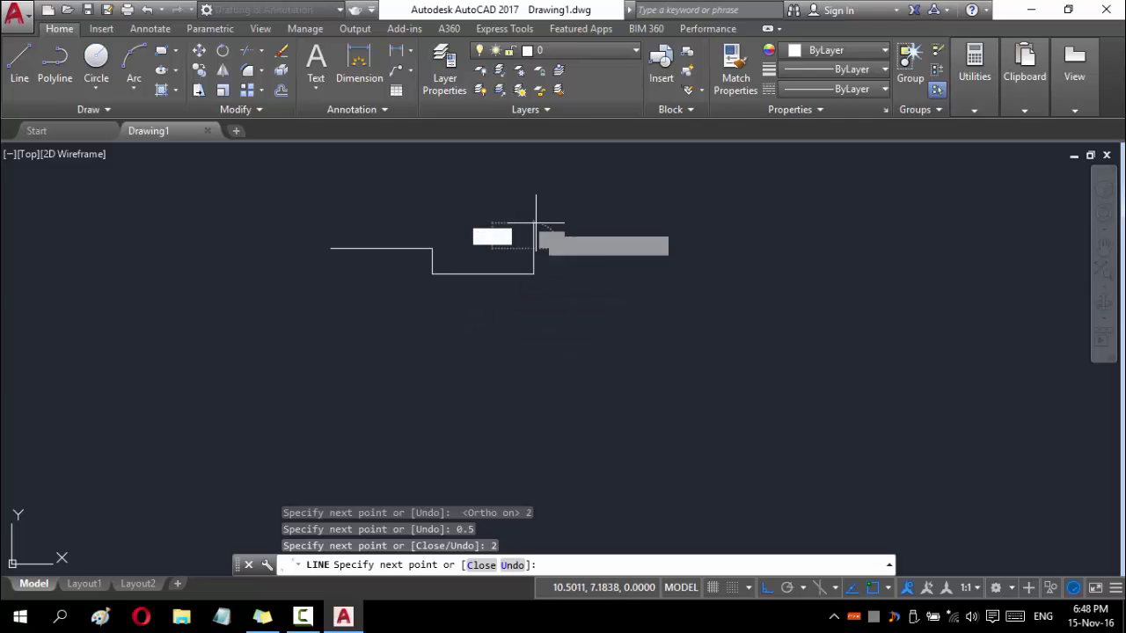
{"action": "key", "text": "Return"}
{"action": "type", "text": "2"}
{"action": "key", "text": "Return"}
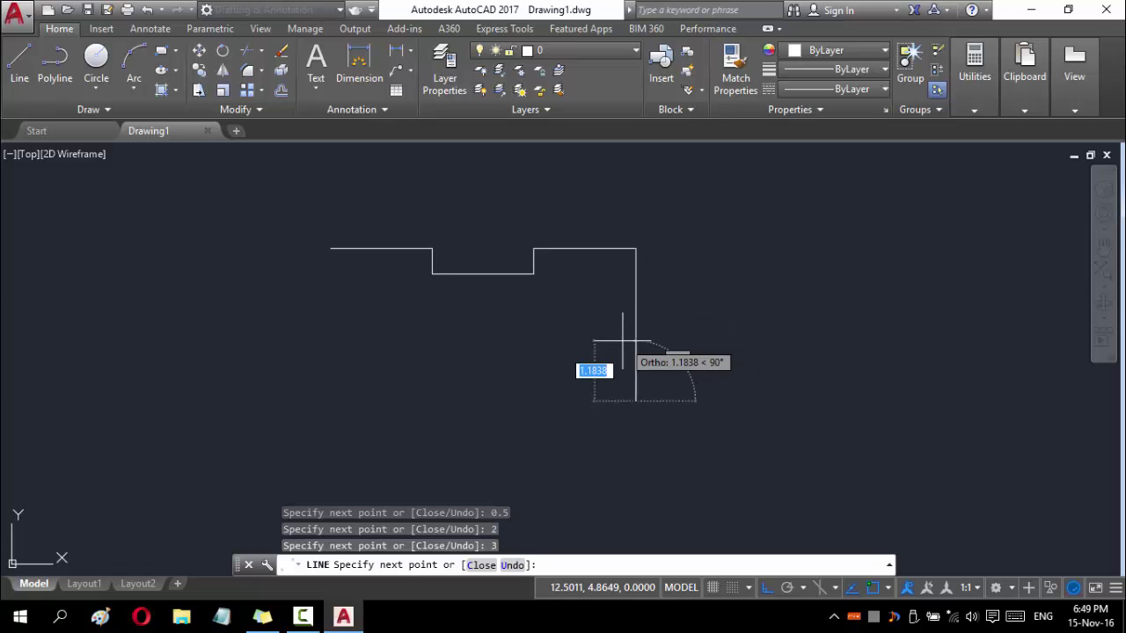
{"action": "type", "text": "3"}
{"action": "key", "text": "Return"}
{"action": "type", "text": "6"}
{"action": "key", "text": "Return"}
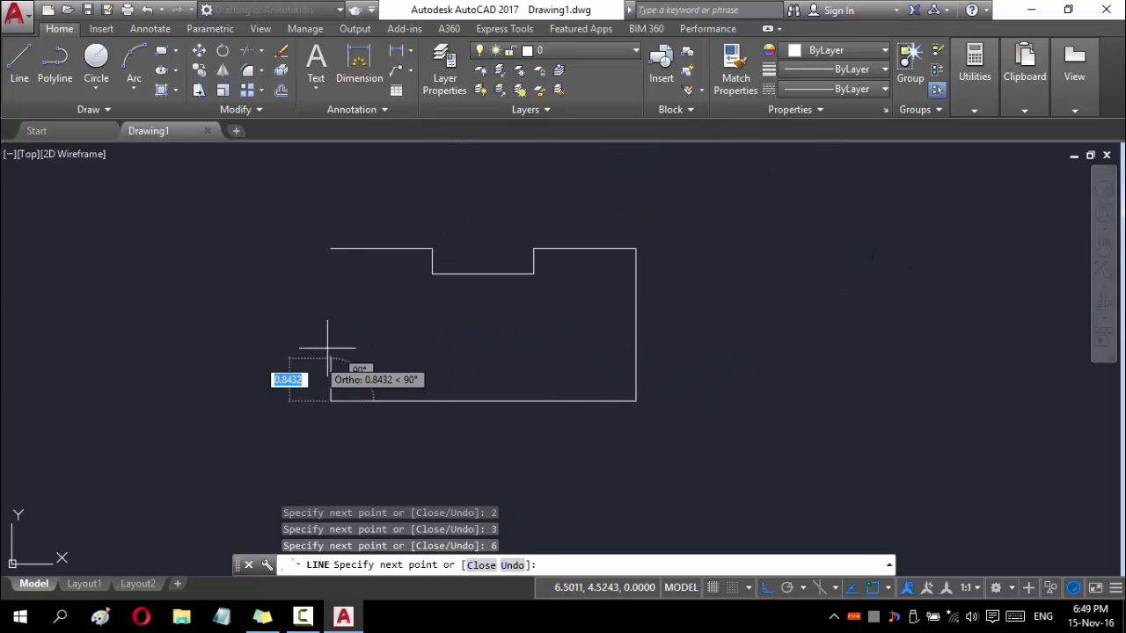
{"action": "type", "text": "3"}
{"action": "key", "text": "Return"}
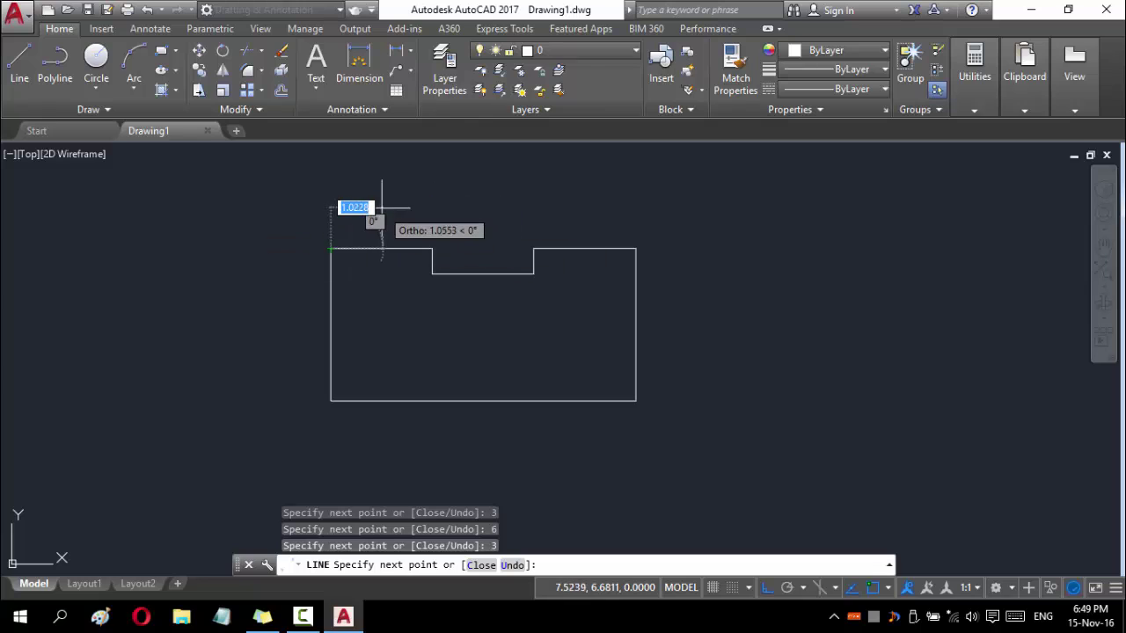
{"action": "key", "text": "Escape"}
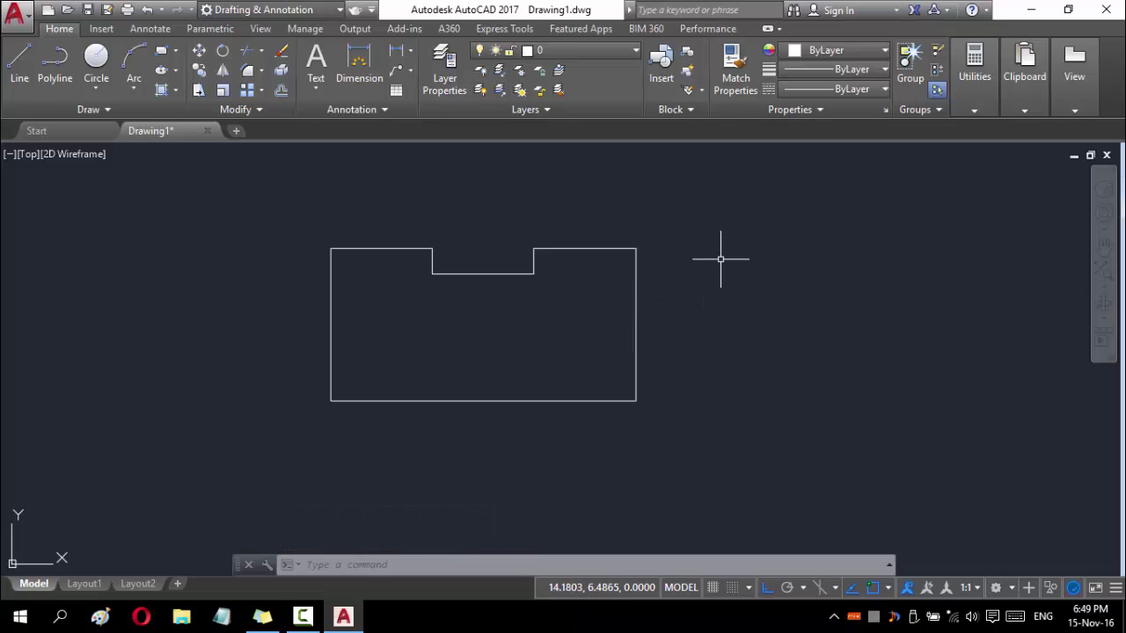
- Replace the note text with the next step: two half circles left and right using FILLET
{"action": "left_click", "coordinate": [262, 615]}
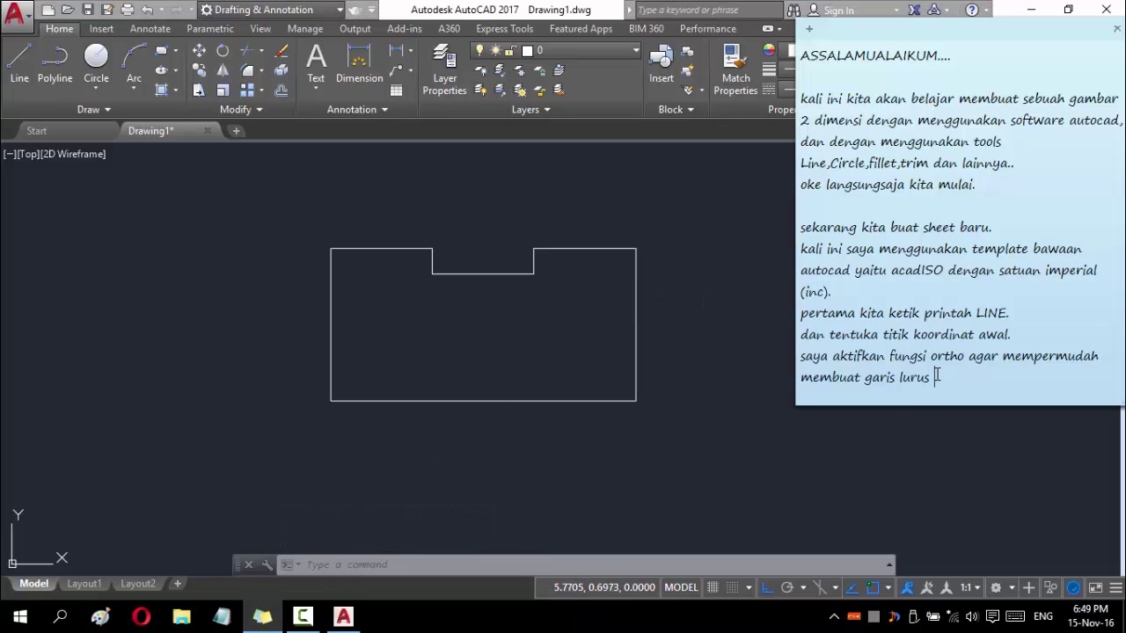
{"action": "key", "text": "Return"}
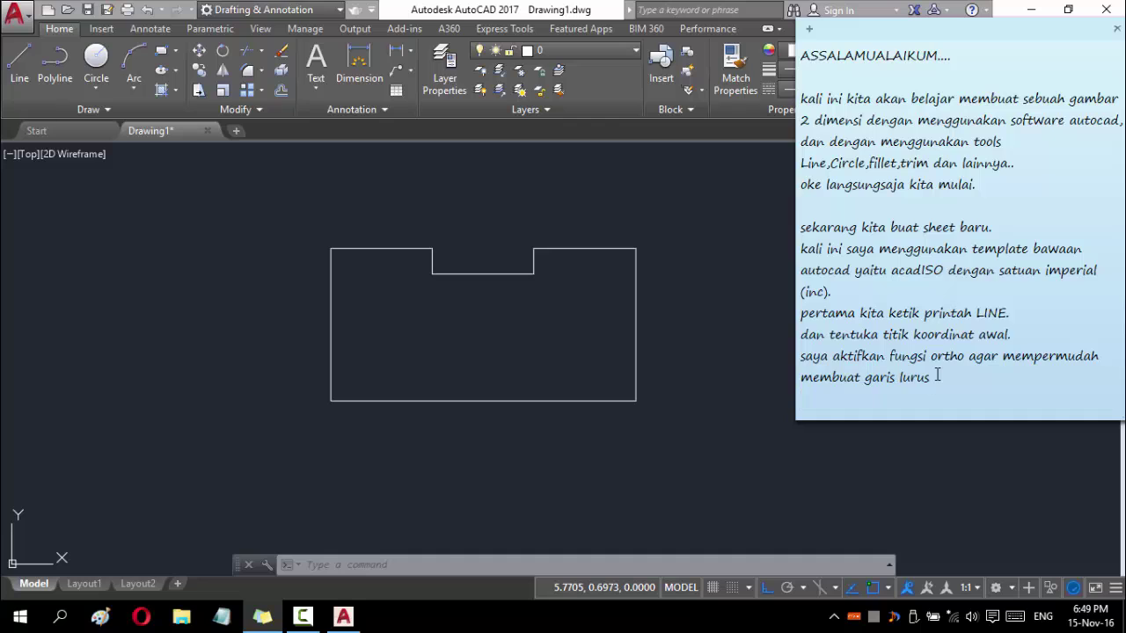
{"action": "key", "text": "ctrl+a"}
{"action": "key", "text": "Delete"}
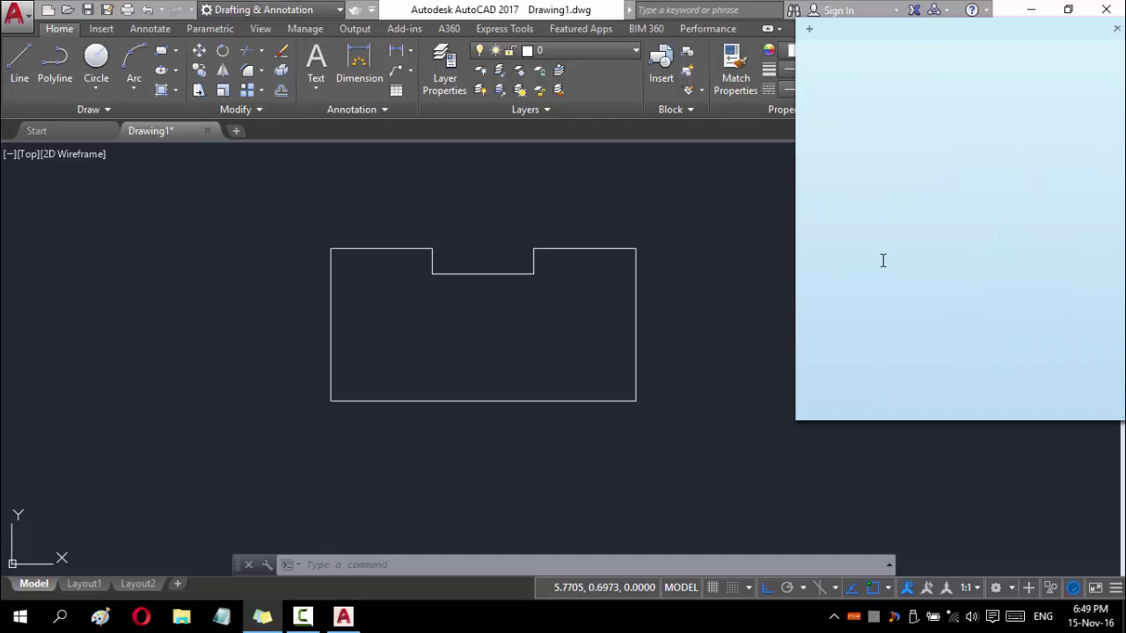
{"action": "type", "text": "Selanjutn"}
{"action": "type", "text": "ya kita buat du"}
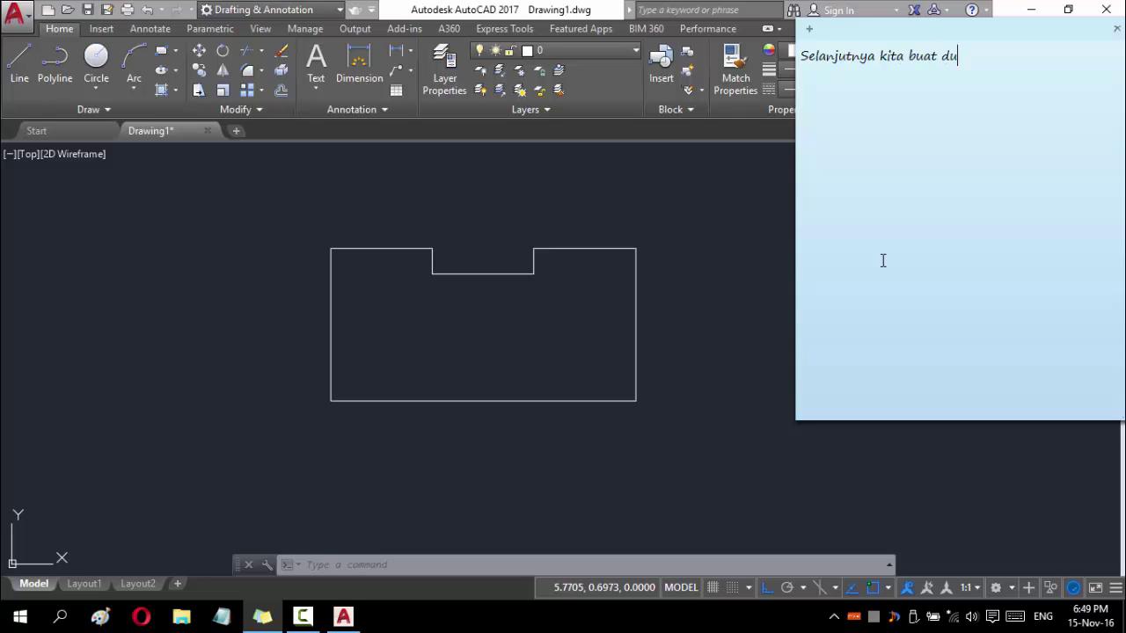
{"action": "type", "text": "a vah"}
{"action": "key", "text": "BackSpace"}
{"action": "key", "text": "BackSpace"}
{"action": "key", "text": "BackSpace"}
{"action": "type", "text": "buah"}
{"action": "type", "text": " setengan"}
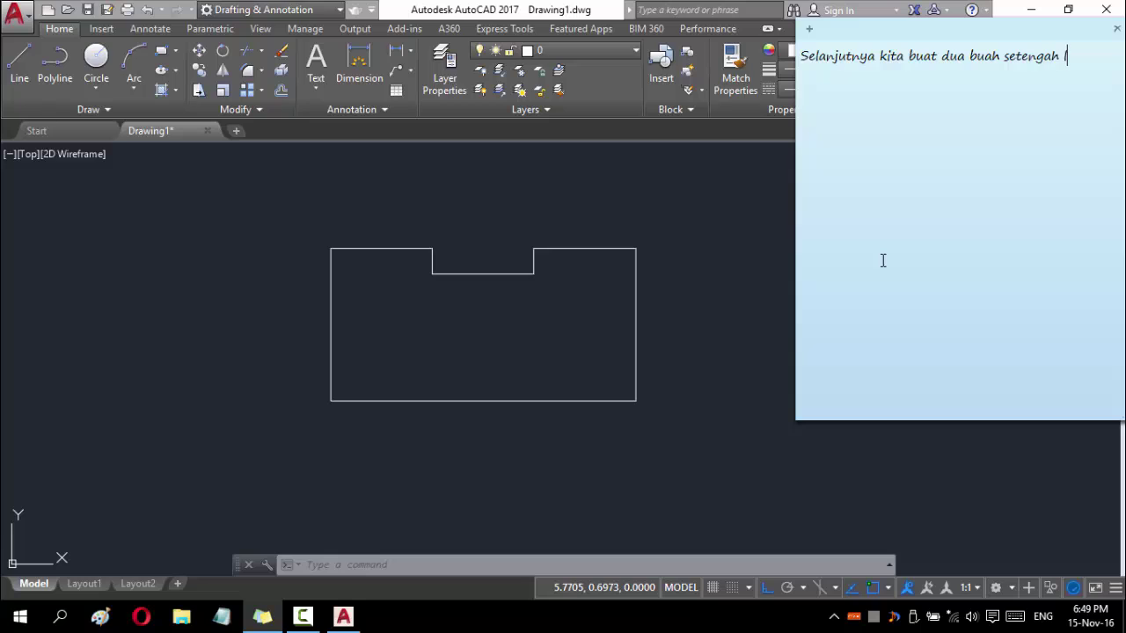
{"action": "type", "text": "ingkaran du"}
{"action": "type", "text": "iantara "}
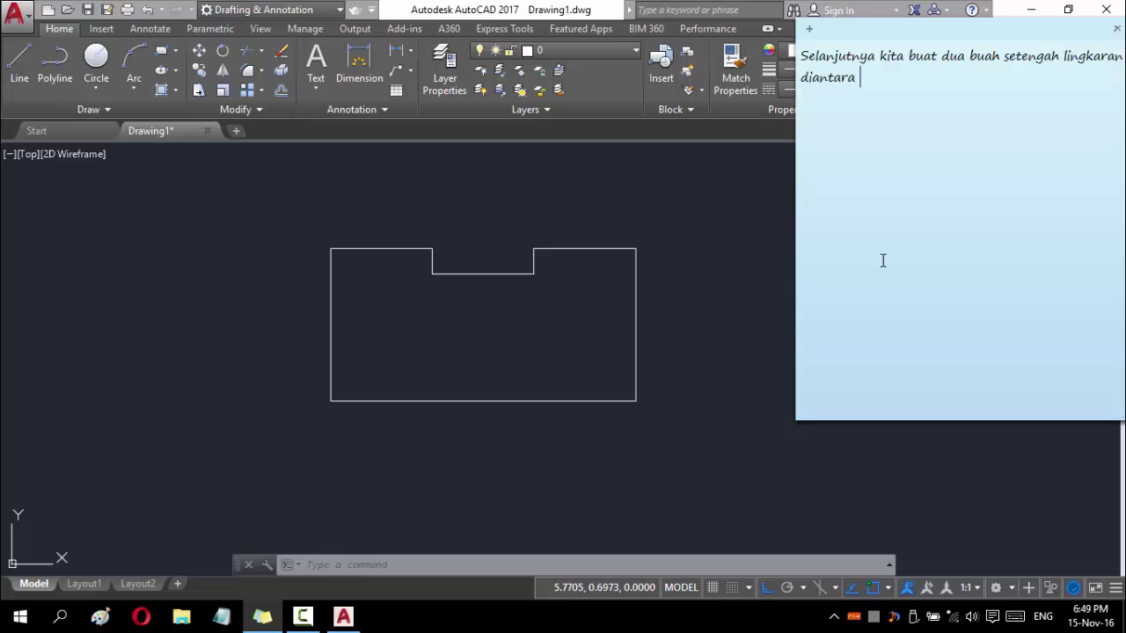
{"action": "type", "text": "kir"}
{"action": "type", "text": "i dan ka"}
{"action": "key", "text": "BackSpace"}
{"action": "key", "text": "BackSpace"}
{"action": "key", "text": "BackSpace"}
{"action": "key", "text": "BackSpace"}
{"action": "key", "text": "BackSpace"}
{"action": "key", "text": "BackSpace"}
{"action": "type", "text": "k"}
{"action": "type", "text": "iri dan kana"}
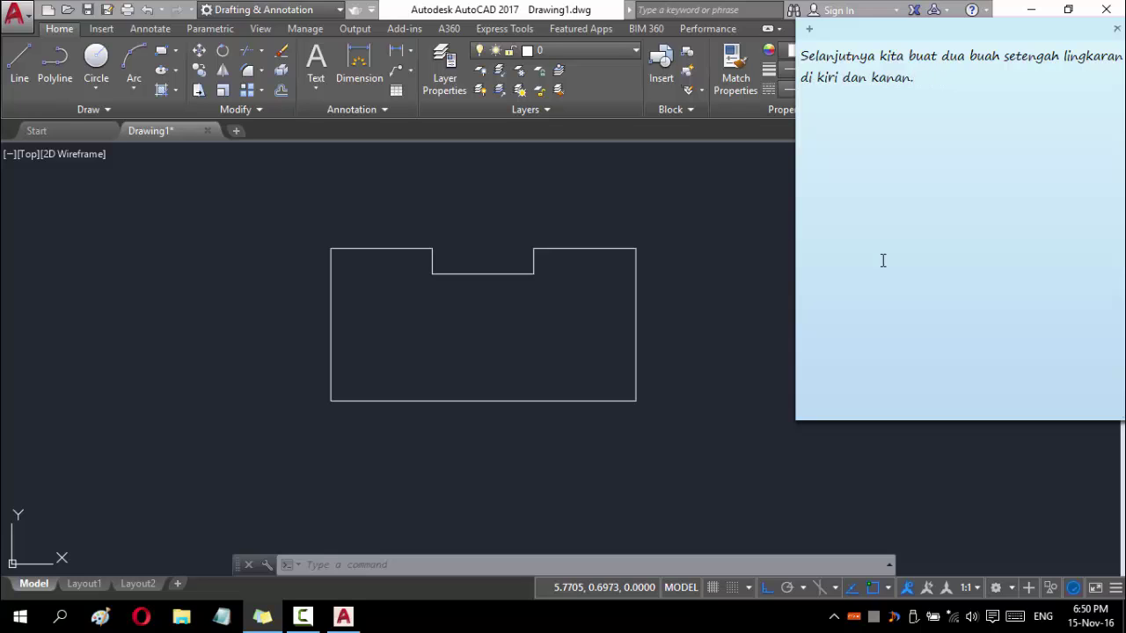
{"action": "key", "text": "BackSpace"}
{"action": "type", "text": "dengan perintah "}
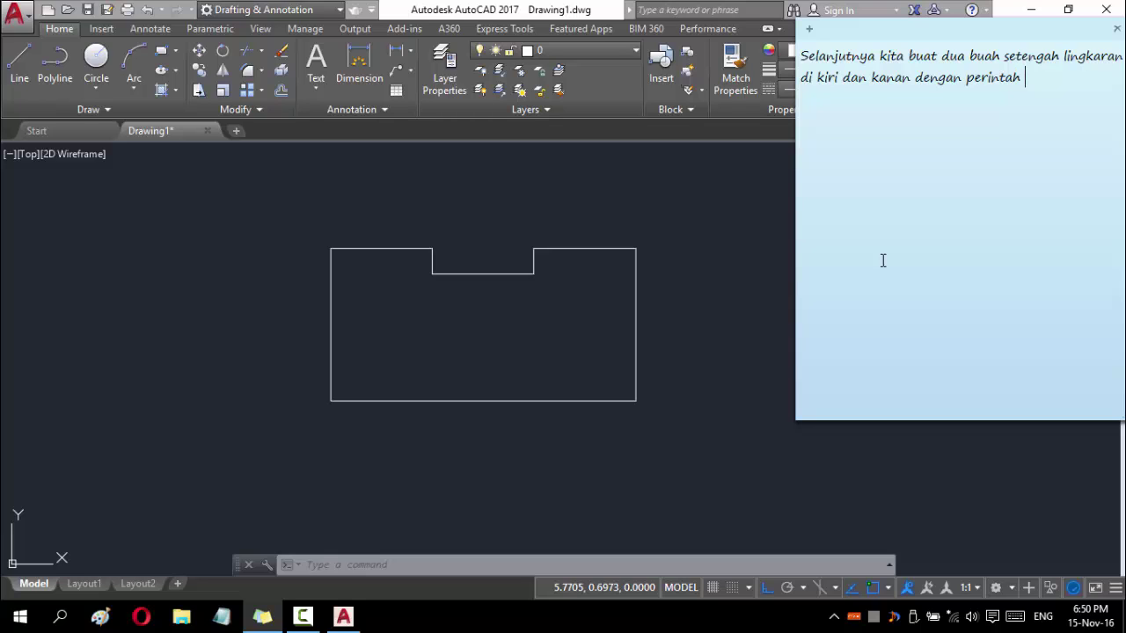
{"action": "type", "text": "FILLET."}
- Fillet the right end's top and bottom lines with radius 1.50, noting the radius
{"action": "left_click", "coordinate": [424, 561]}
{"action": "type", "text": "fille"}
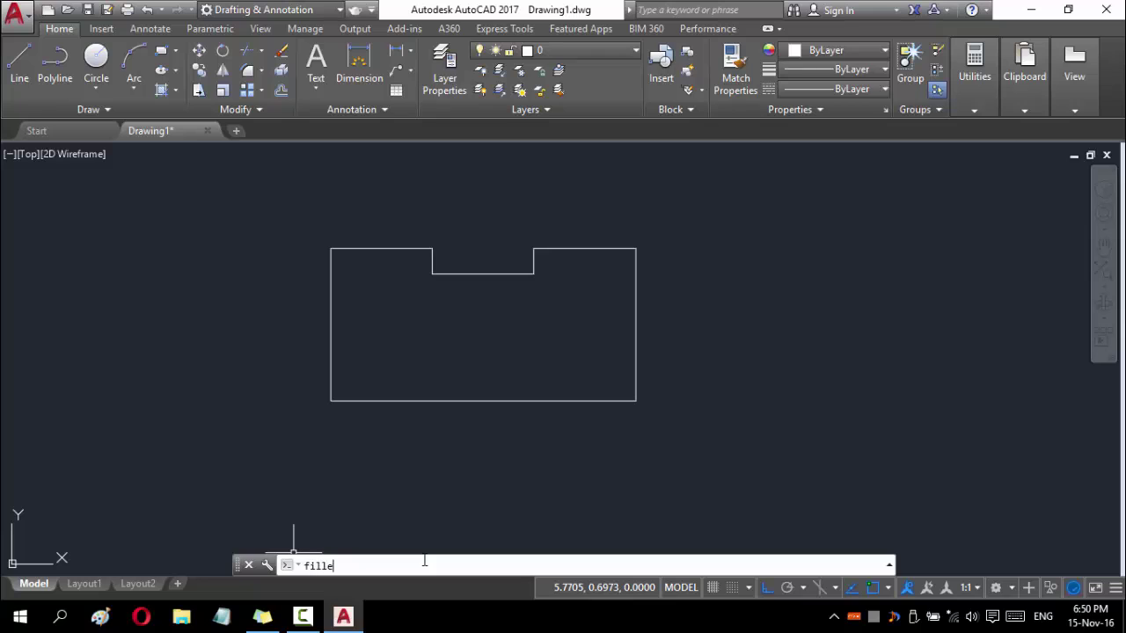
{"action": "key", "text": "Return"}
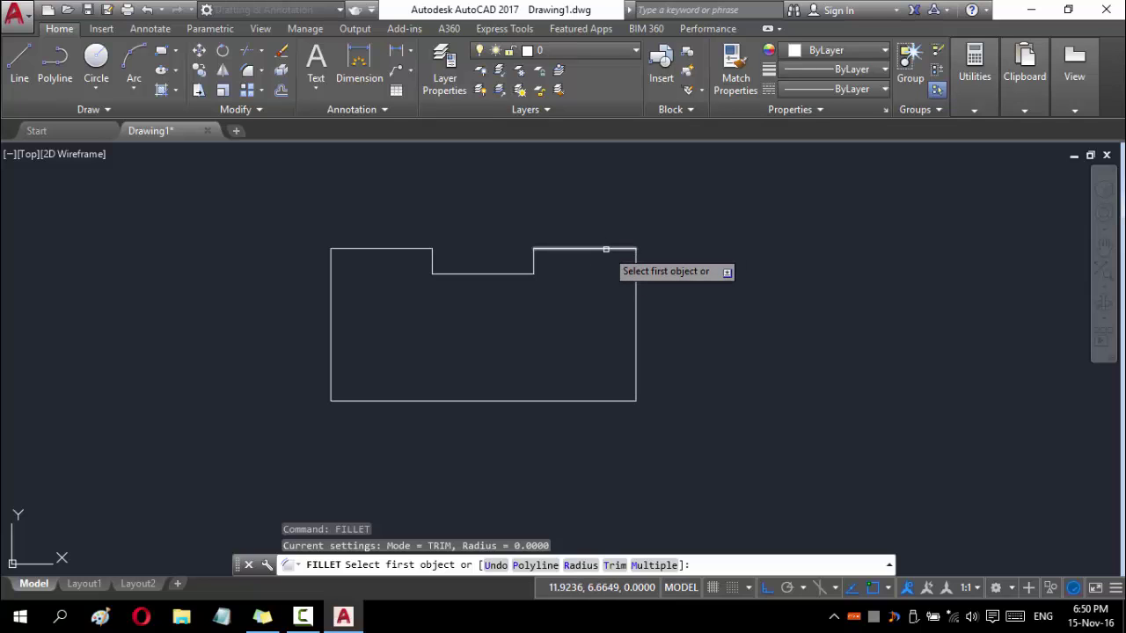
{"action": "left_click", "coordinate": [606, 250]}
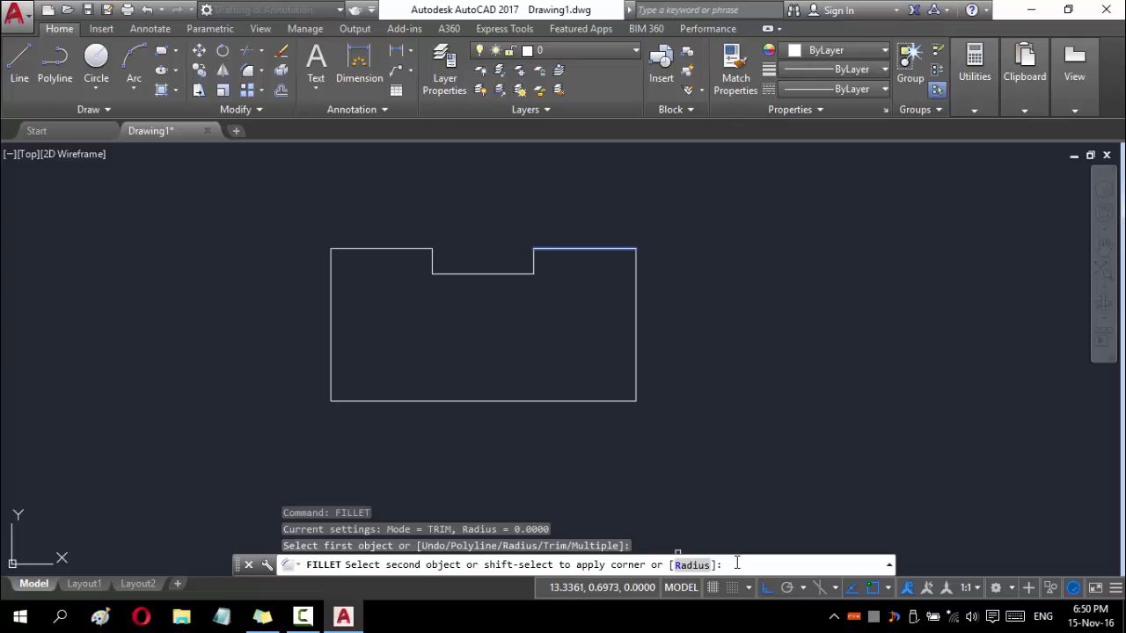
{"action": "type", "text": "r"}
{"action": "key", "text": "Return"}
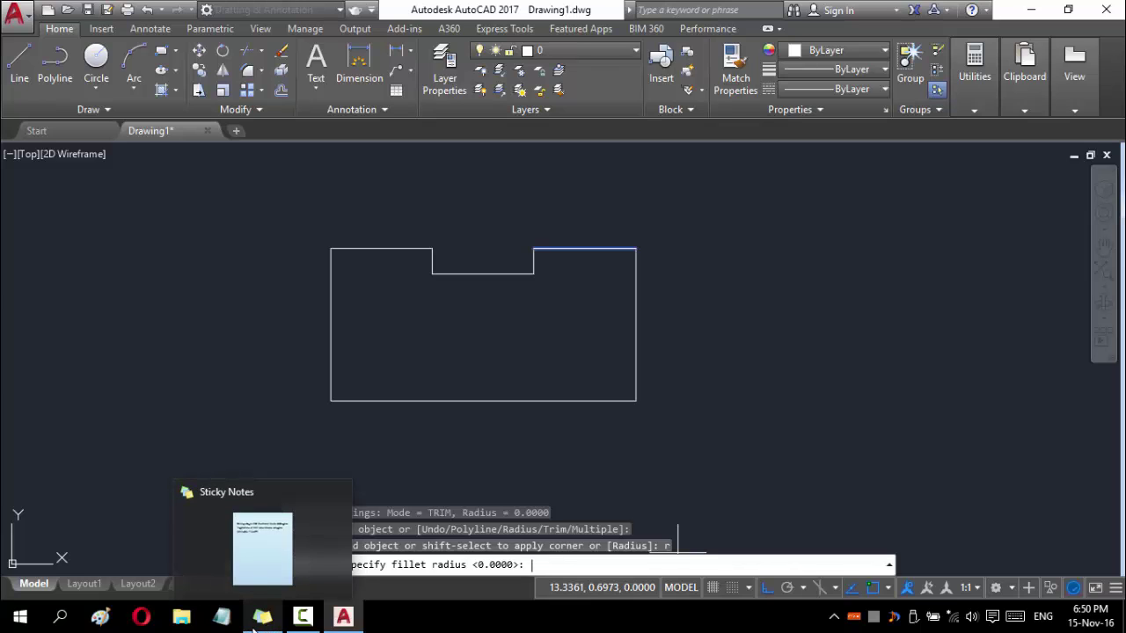
{"action": "left_click", "coordinate": [254, 621]}
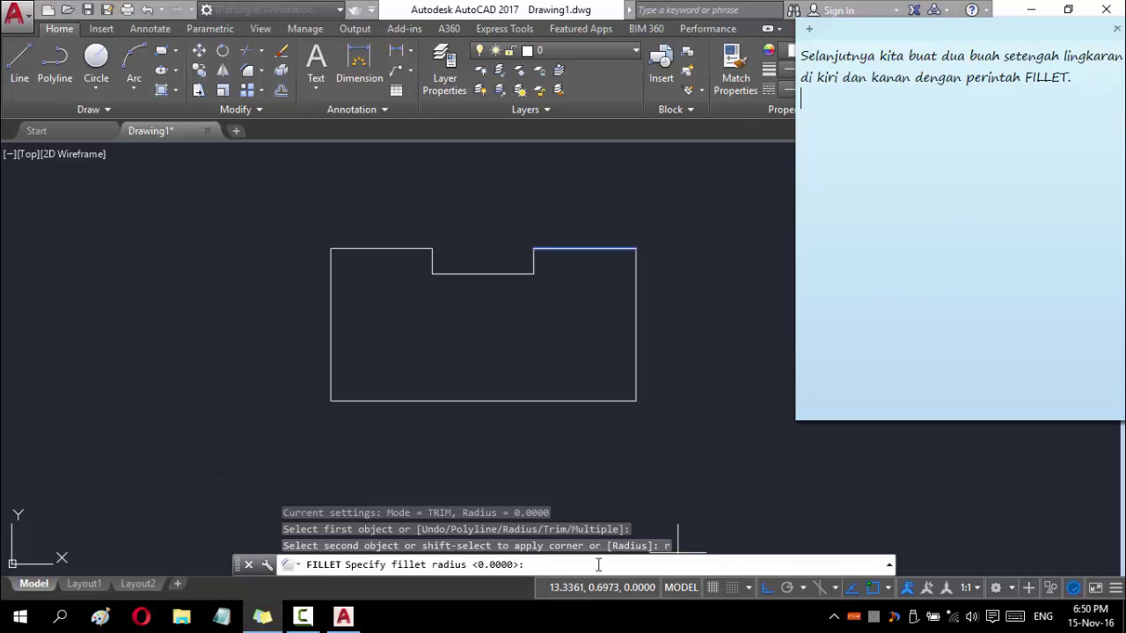
{"action": "type", "text": "dengan radius 1."}
{"action": "type", "text": "50."}
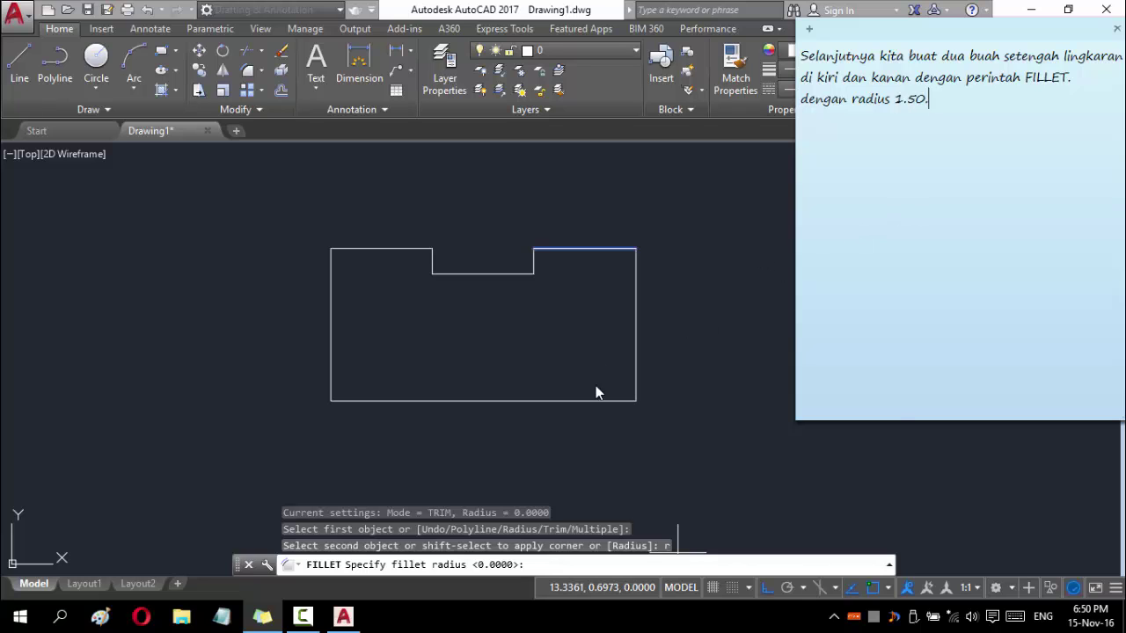
{"action": "left_click", "coordinate": [596, 393]}
{"action": "type", "text": "1.5"}
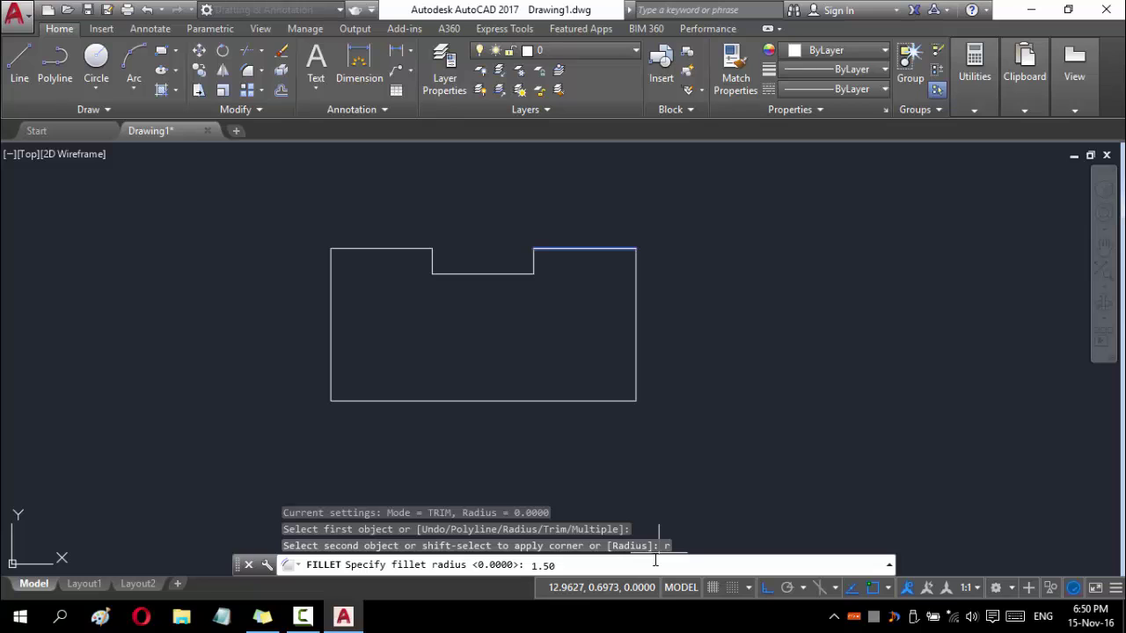
{"action": "key", "text": "Return"}
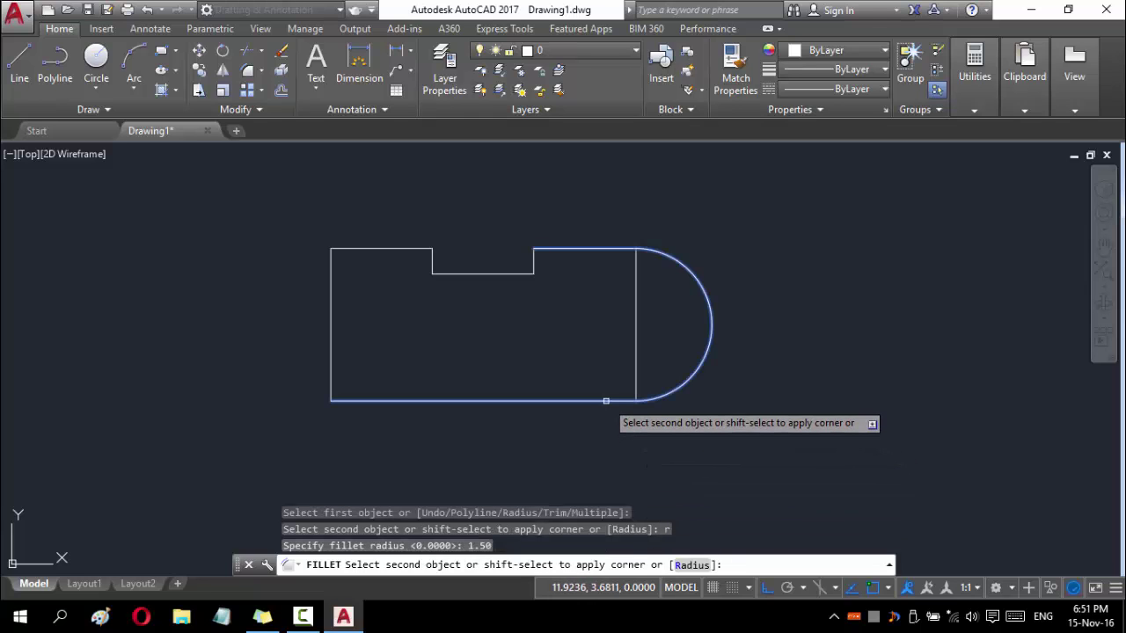
{"action": "left_click", "coordinate": [605, 401]}
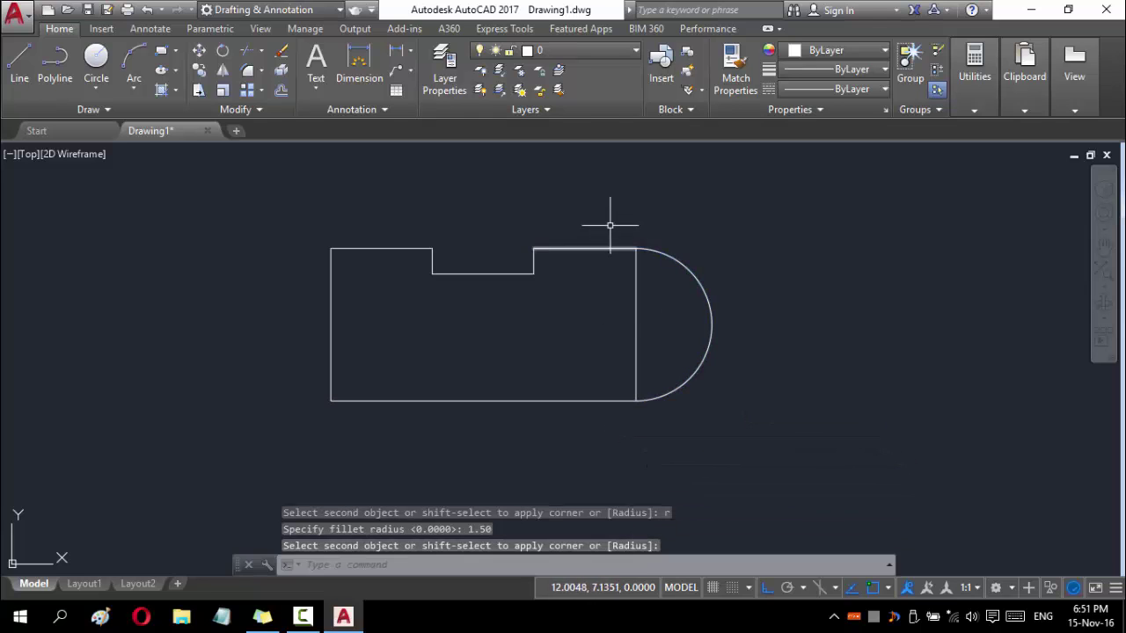
- Fillet the left end's top and bottom lines into a matching half circle
{"action": "type", "text": "f"}
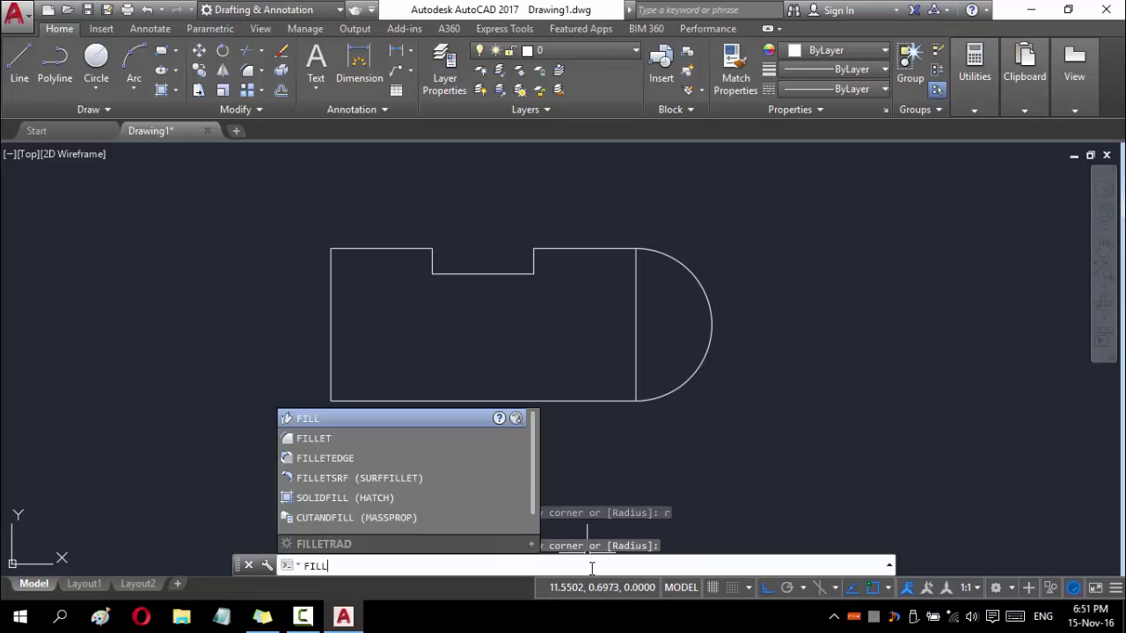
{"action": "key", "text": "Return"}
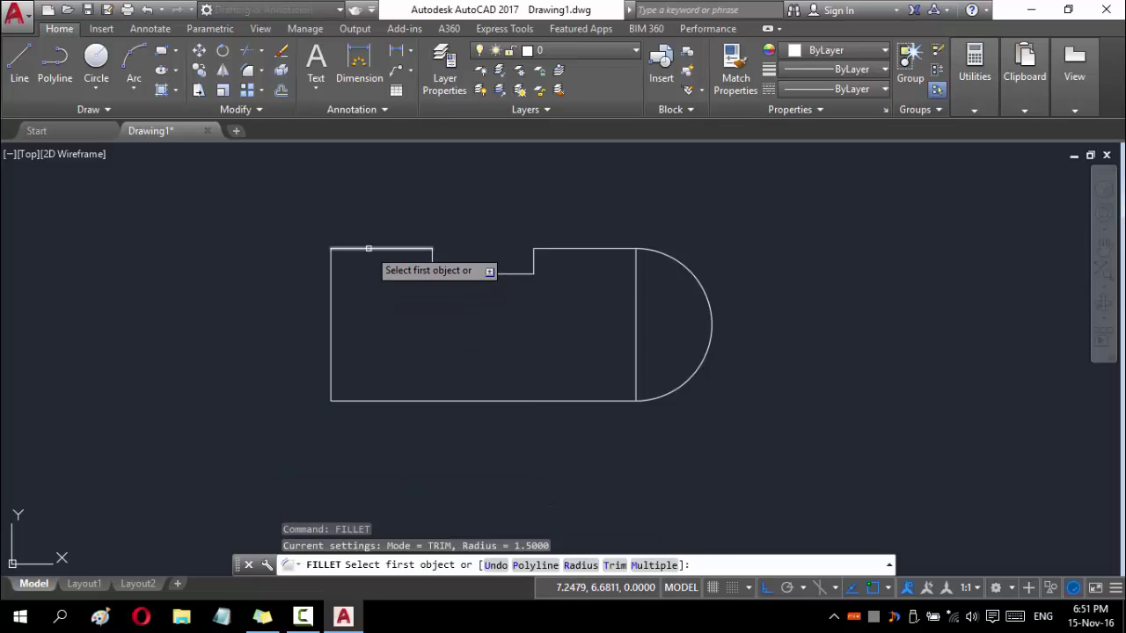
{"action": "left_click", "coordinate": [368, 249]}
{"action": "left_click", "coordinate": [362, 401]}
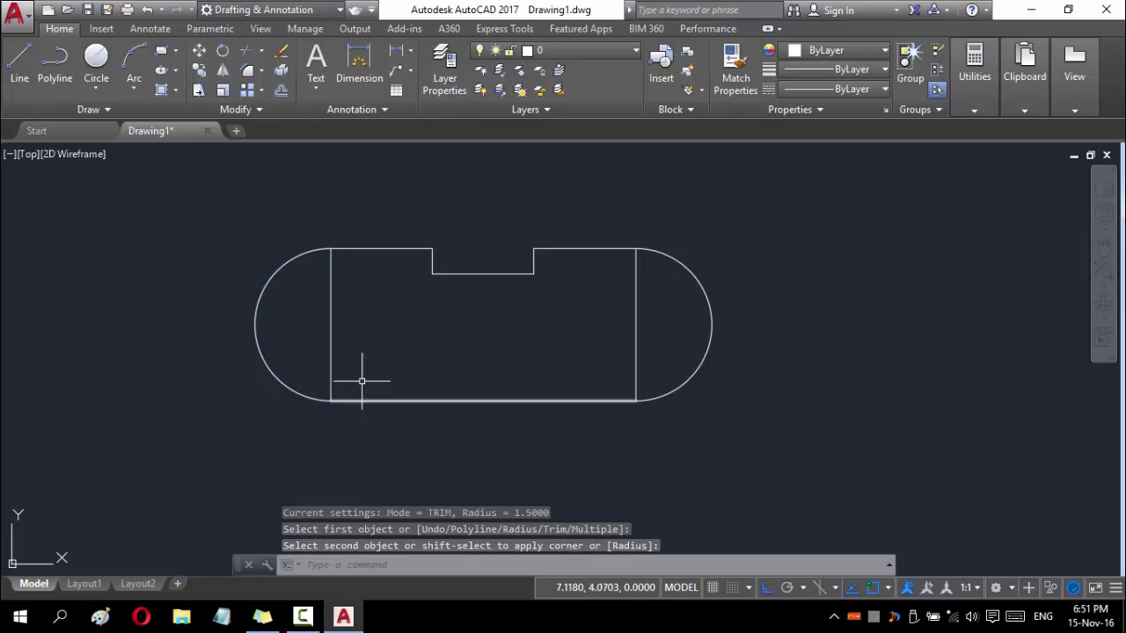
- Add a note line about making two circles using the existing guide lines
{"action": "key", "text": "alt+Tab"}
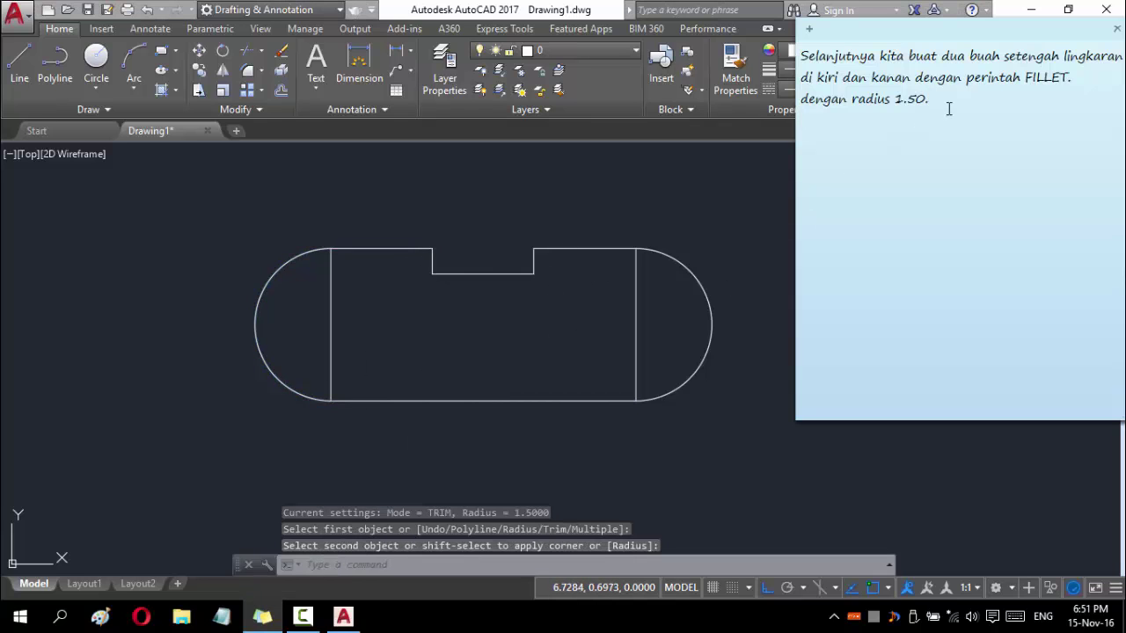
{"action": "key", "text": "alt+Tab"}
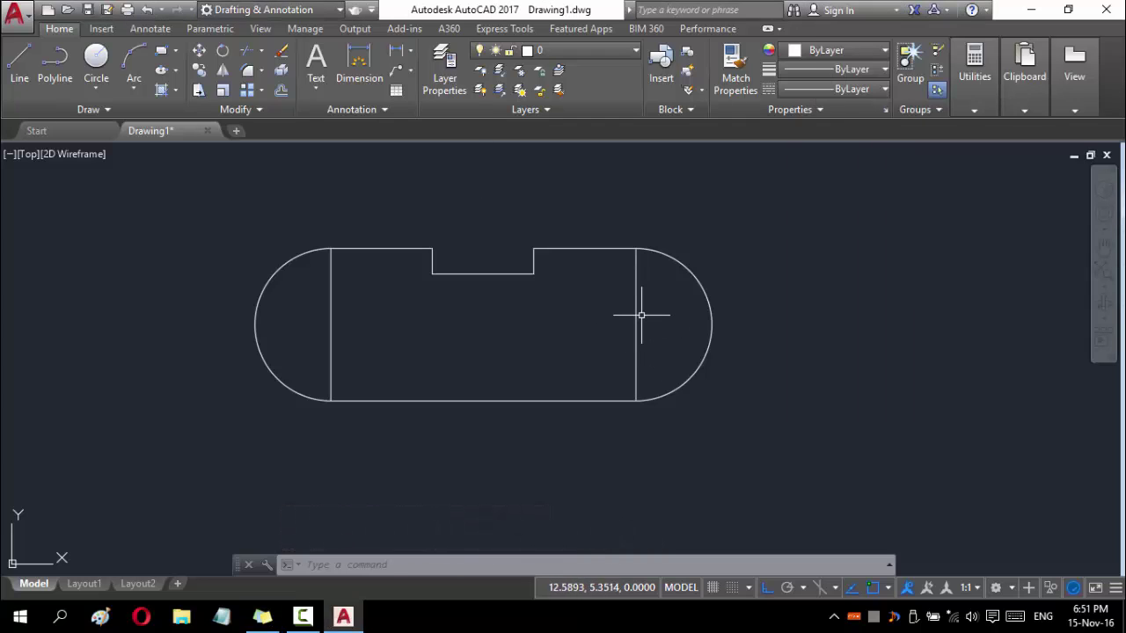
{"action": "left_click", "coordinate": [262, 616]}
{"action": "type", "text": "sela"}
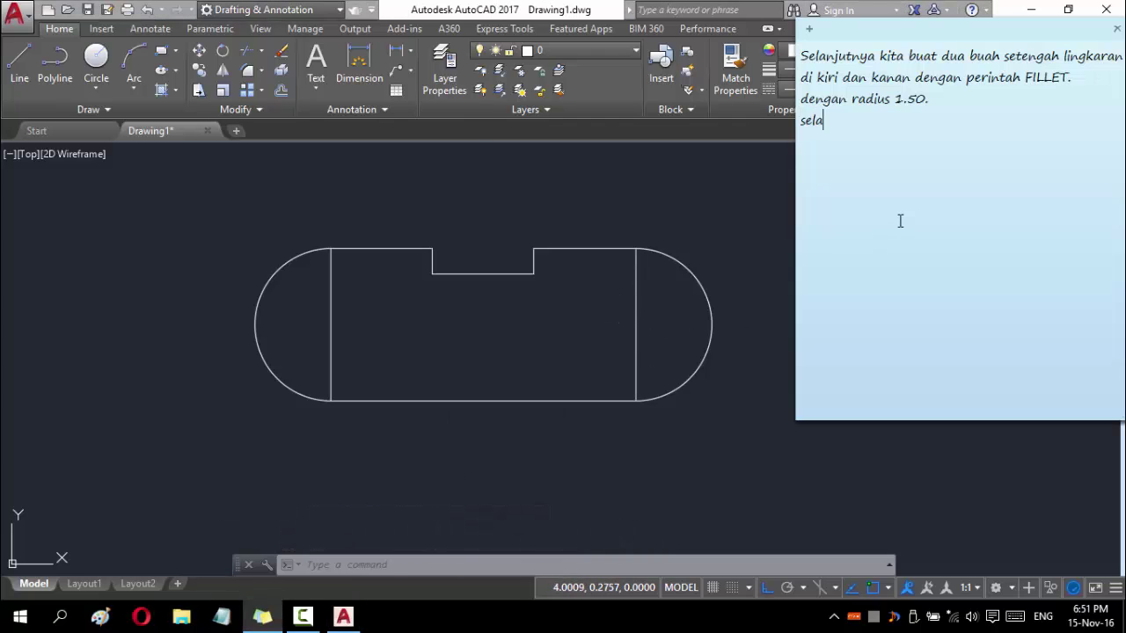
{"action": "type", "text": "njutnya "}
{"action": "type", "text": "membuat dua lin"}
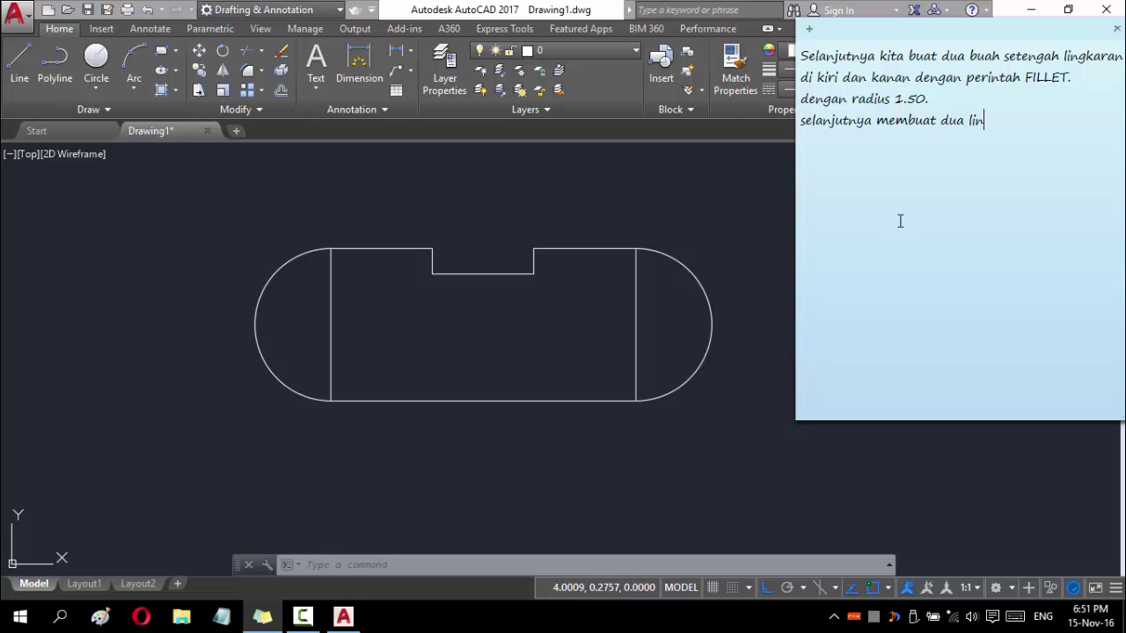
{"action": "type", "text": "gkaran dengan"}
{"action": "type", "text": " garis bantu yang "}
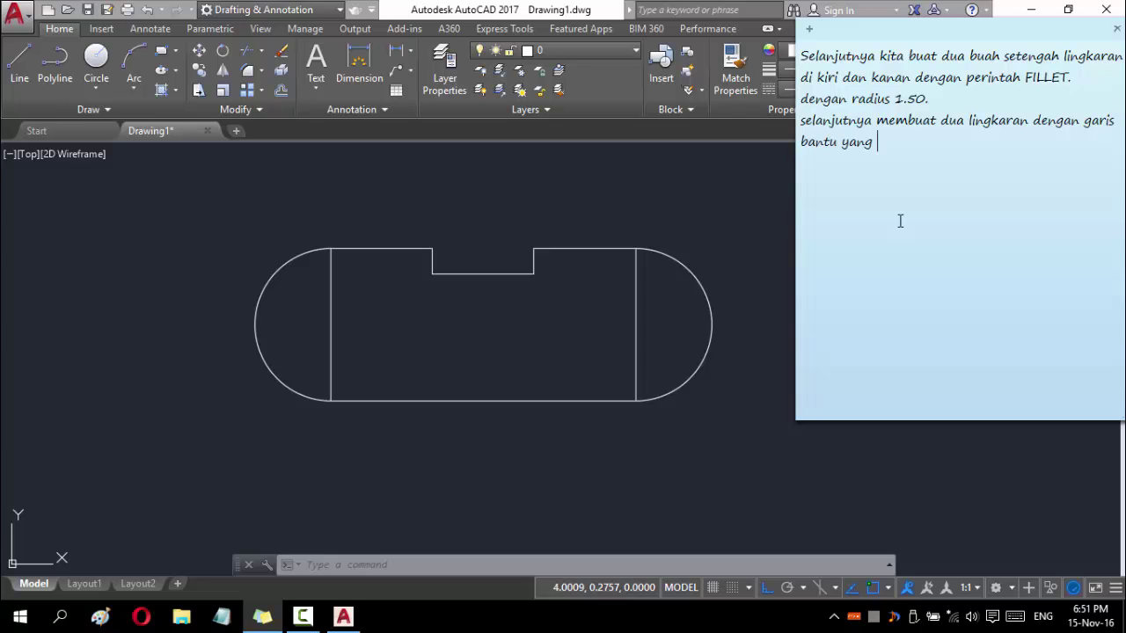
{"action": "type", "text": "sudah ada."}
{"action": "left_click", "coordinate": [354, 11]}
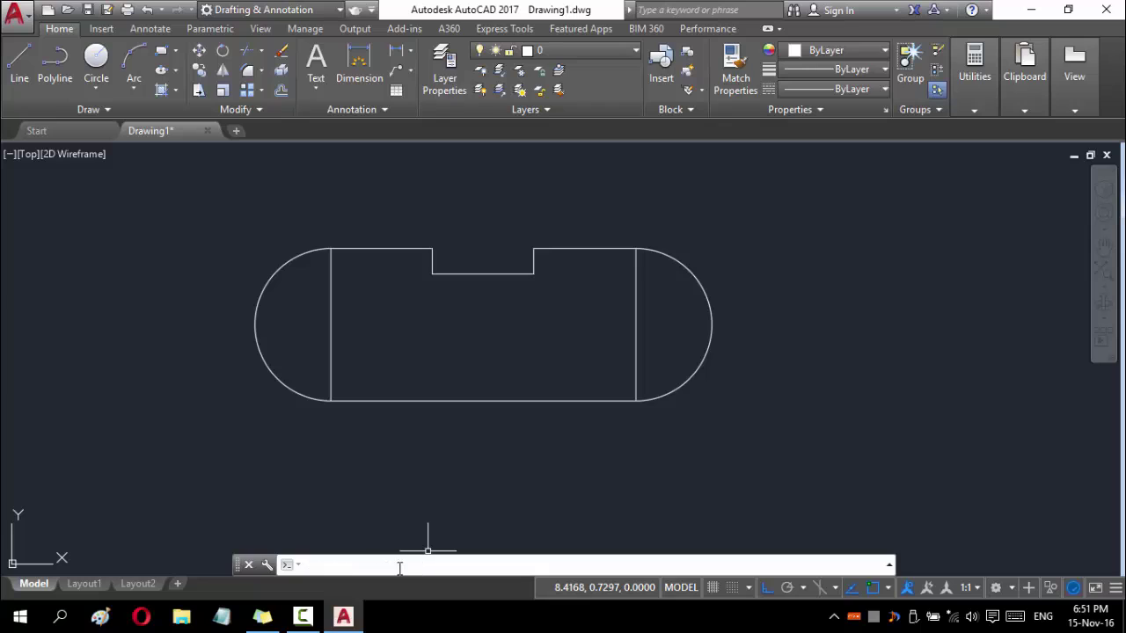
- Draw a 1.25-diameter circle at the right guide line's midpoint, noting the method
{"action": "type", "text": "CIR"}
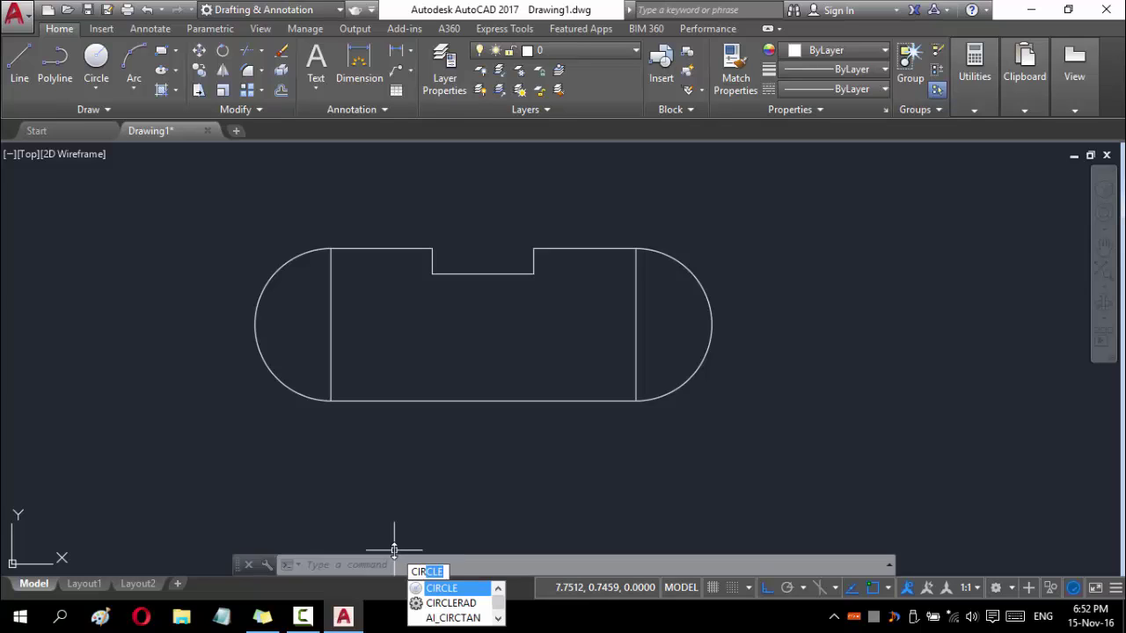
{"action": "type", "text": "CLE"}
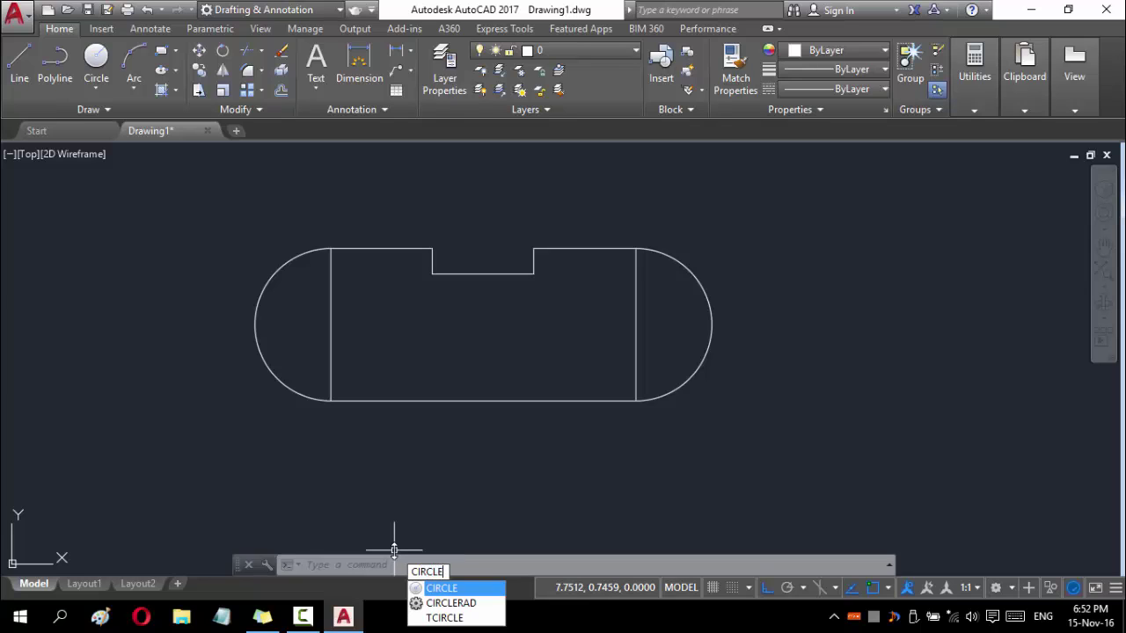
{"action": "key", "text": "Return"}
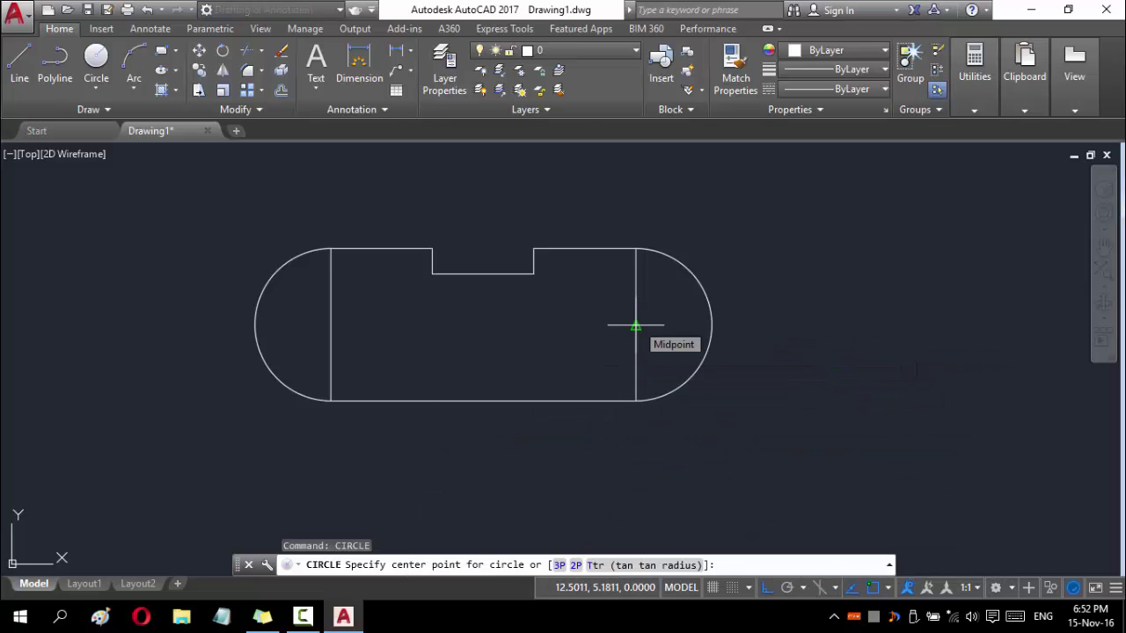
{"action": "left_click", "coordinate": [262, 615]}
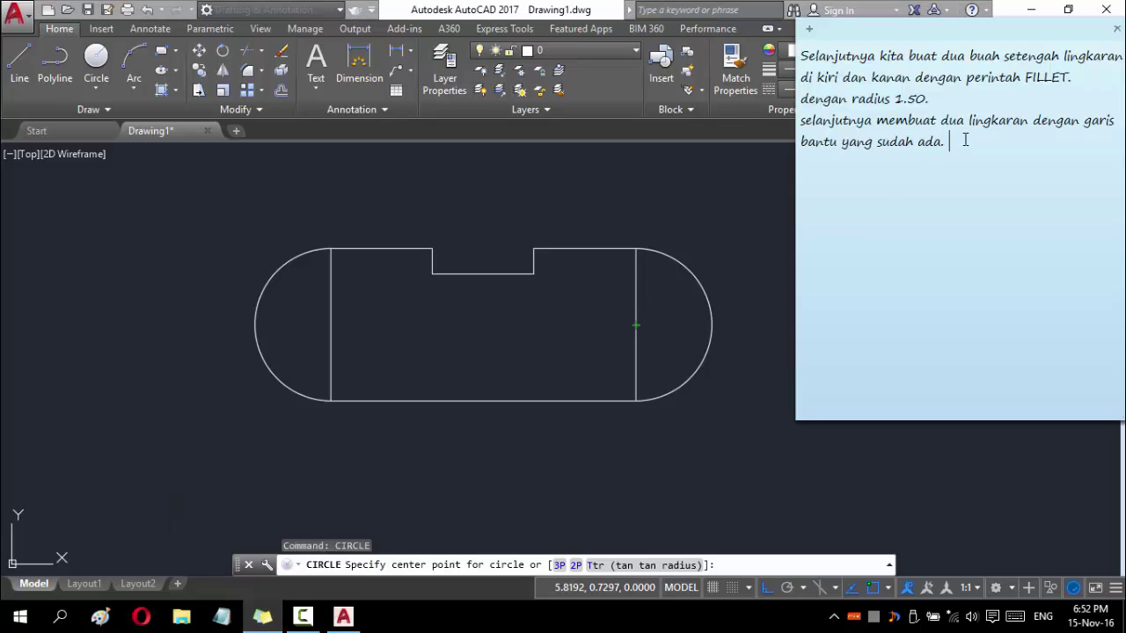
{"action": "type", "text": "dengan perintah CIR"}
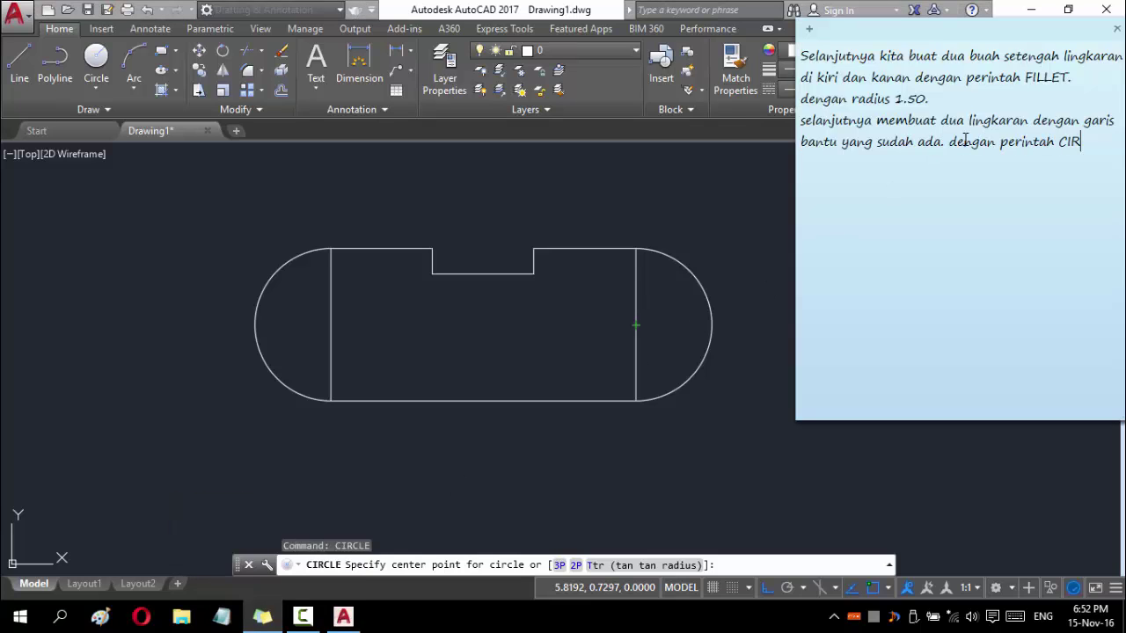
{"action": "type", "text": "CLE "}
{"action": "type", "text": "dan akan di "}
{"action": "type", "text": "letakkan di m"}
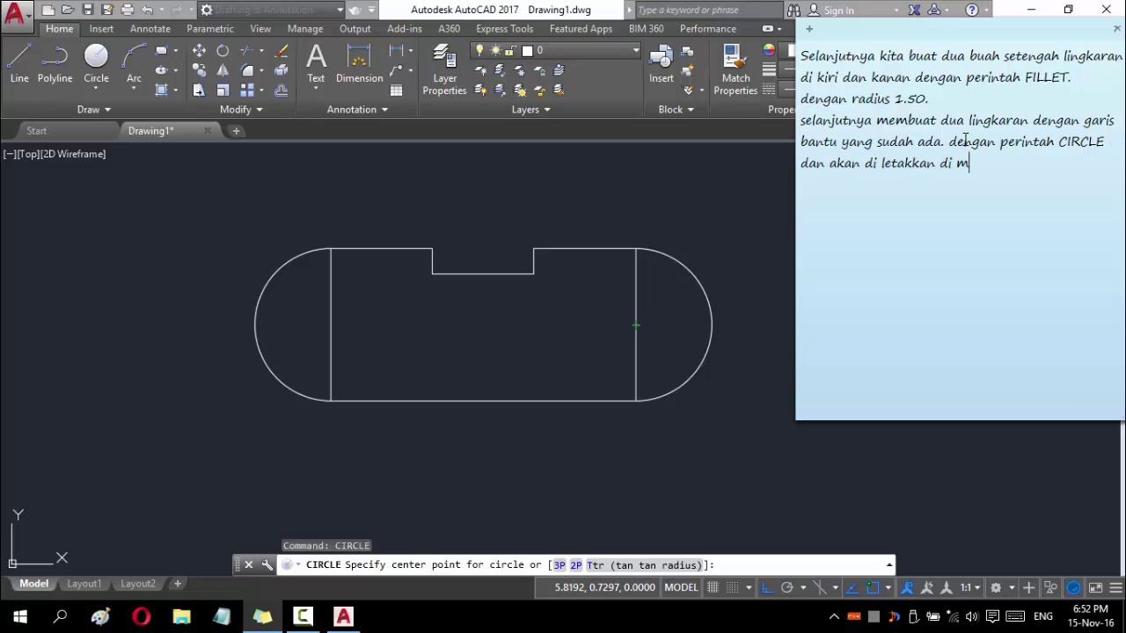
{"action": "type", "text": "idpoin"}
{"action": "type", "text": " garis. dengan "}
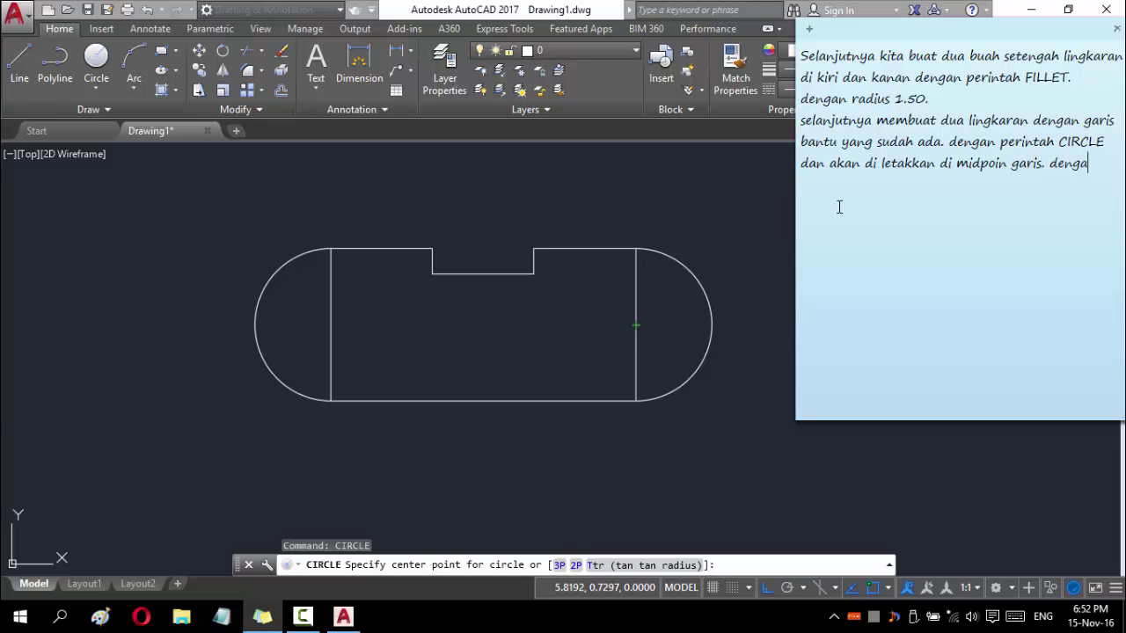
{"action": "type", "text": "diameter 1."}
{"action": "type", "text": "25."}
{"action": "left_click", "coordinate": [638, 324]}
{"action": "left_click", "coordinate": [635, 326]}
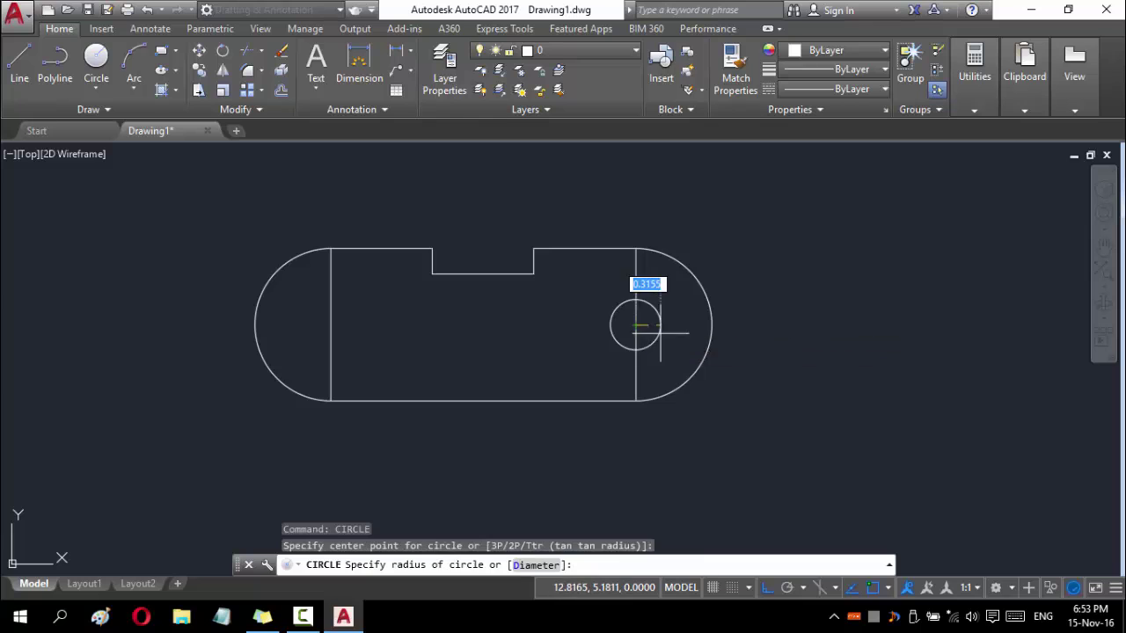
{"action": "type", "text": "d"}
{"action": "key", "text": "Return"}
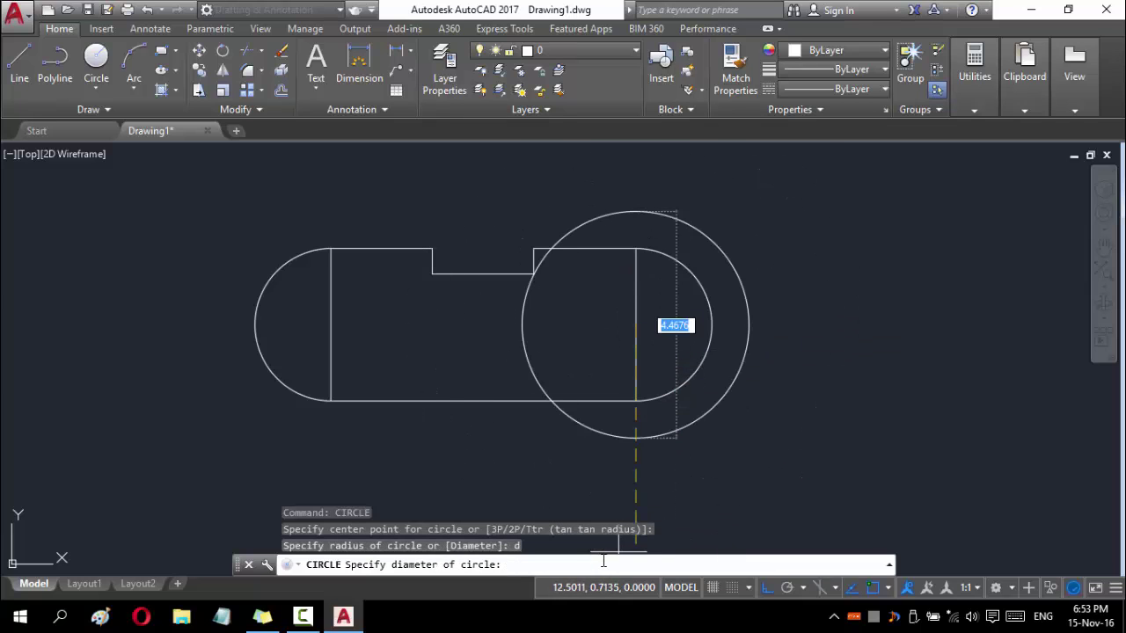
{"action": "type", "text": "1.25"}
{"action": "key", "text": "Return"}
{"action": "type", "text": "C"}
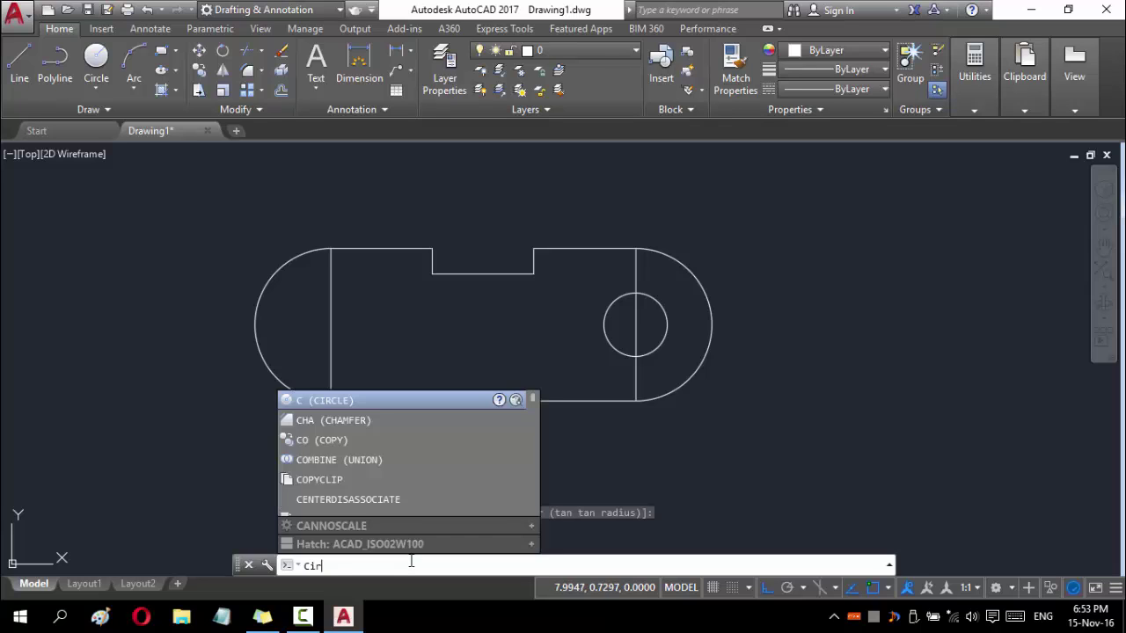
- Draw the matching 1.25-diameter circle at the left guide line's midpoint, redoing a wrongly sized attempt
{"action": "type", "text": "ircle"}
{"action": "key", "text": "Return"}
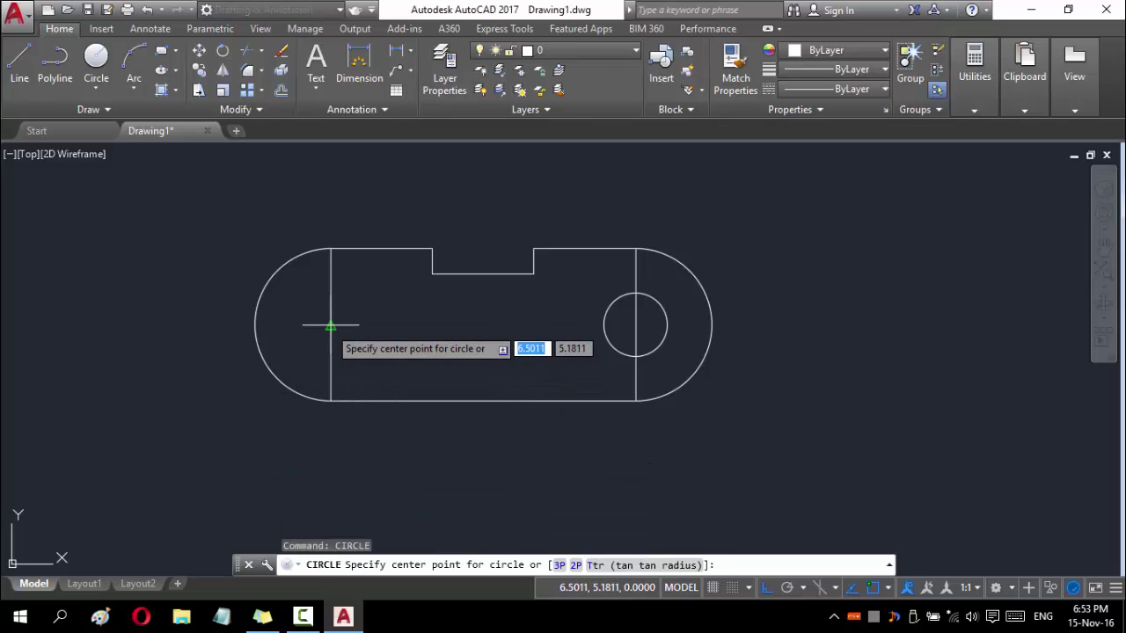
{"action": "left_click", "coordinate": [330, 325]}
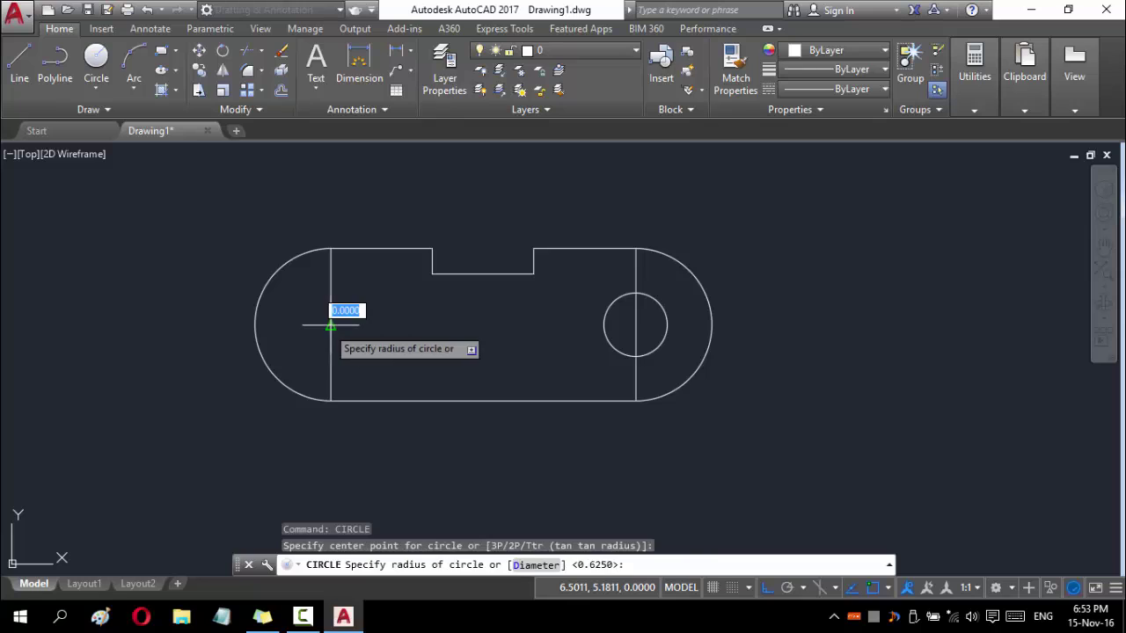
{"action": "type", "text": "1.25"}
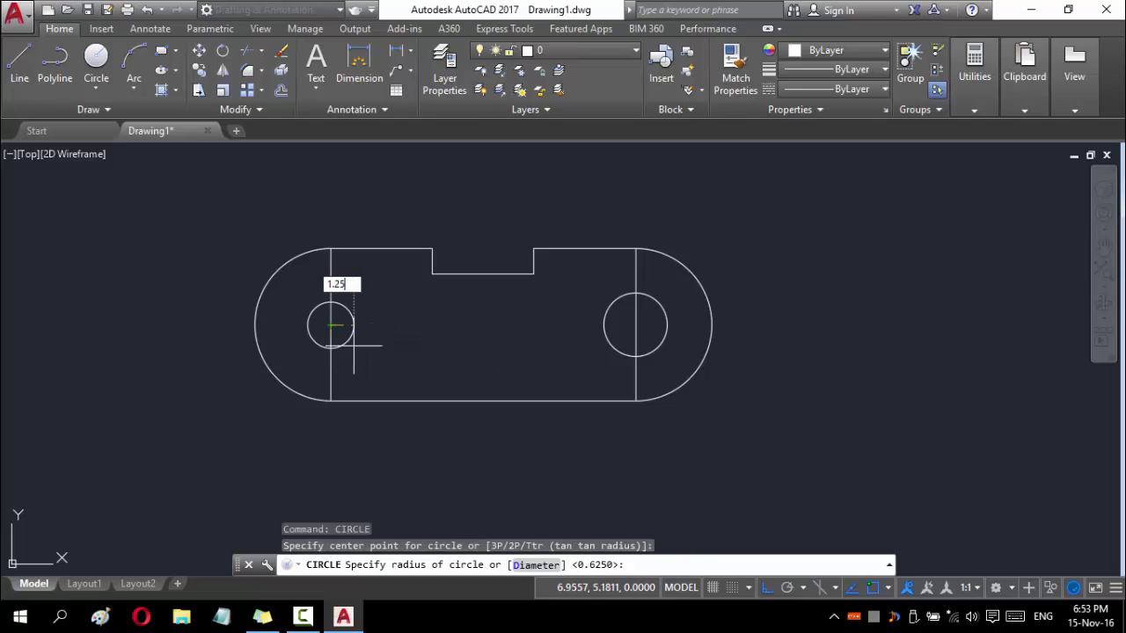
{"action": "key", "text": "Return"}
{"action": "key", "text": "ctrl+z"}
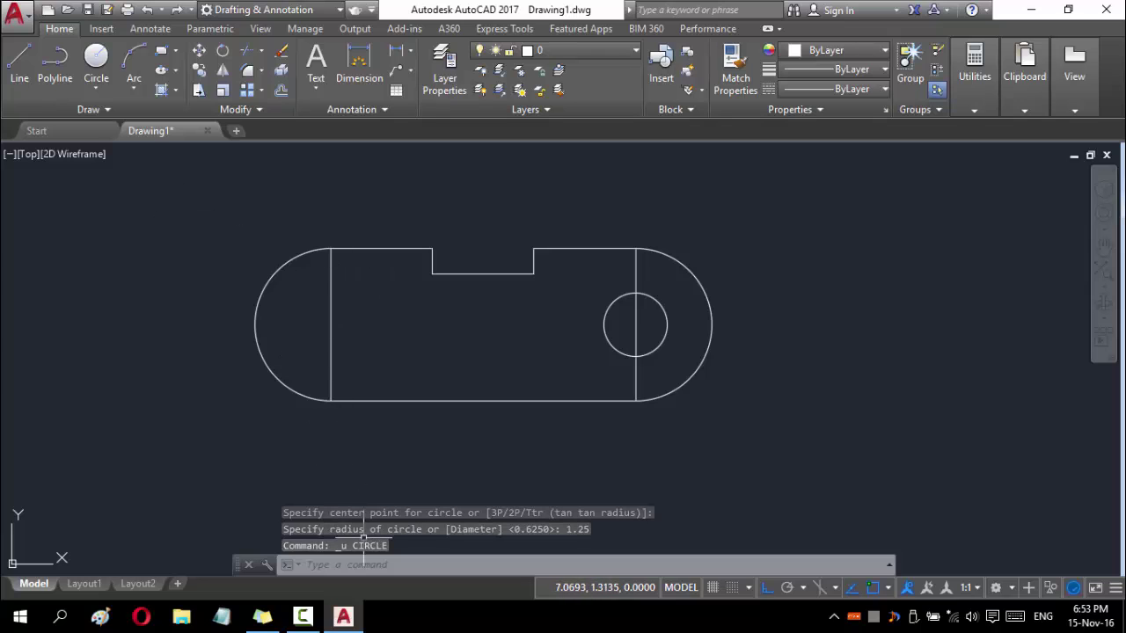
{"action": "left_click", "coordinate": [375, 568]}
{"action": "type", "text": "rcle"}
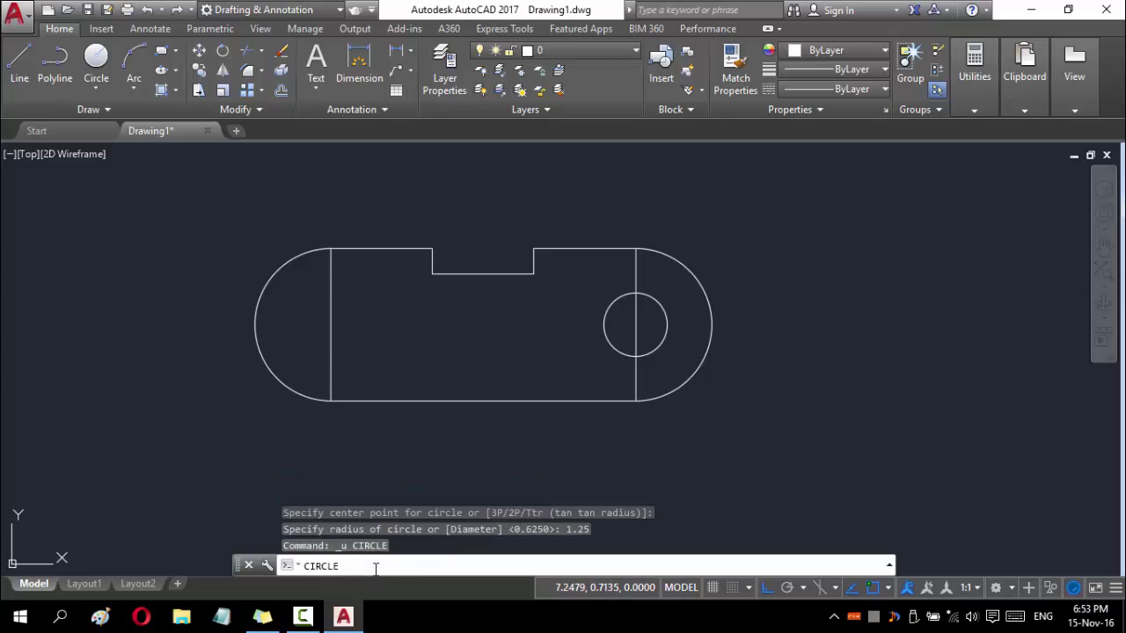
{"action": "key", "text": "Return"}
{"action": "left_click", "coordinate": [331, 325]}
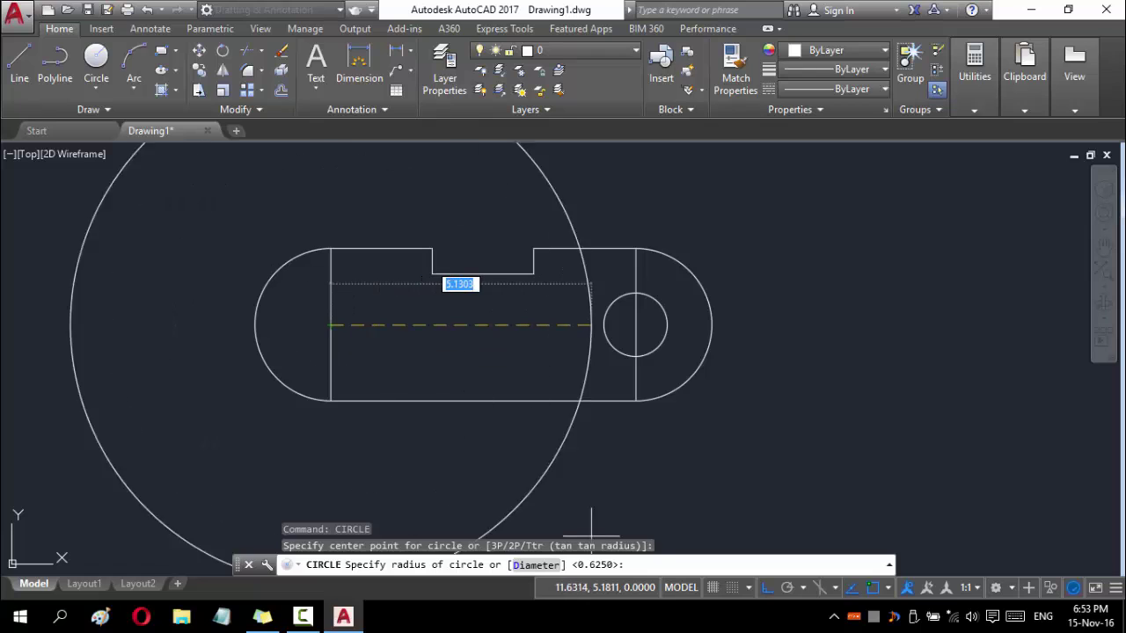
{"action": "type", "text": "d"}
{"action": "key", "text": "Return"}
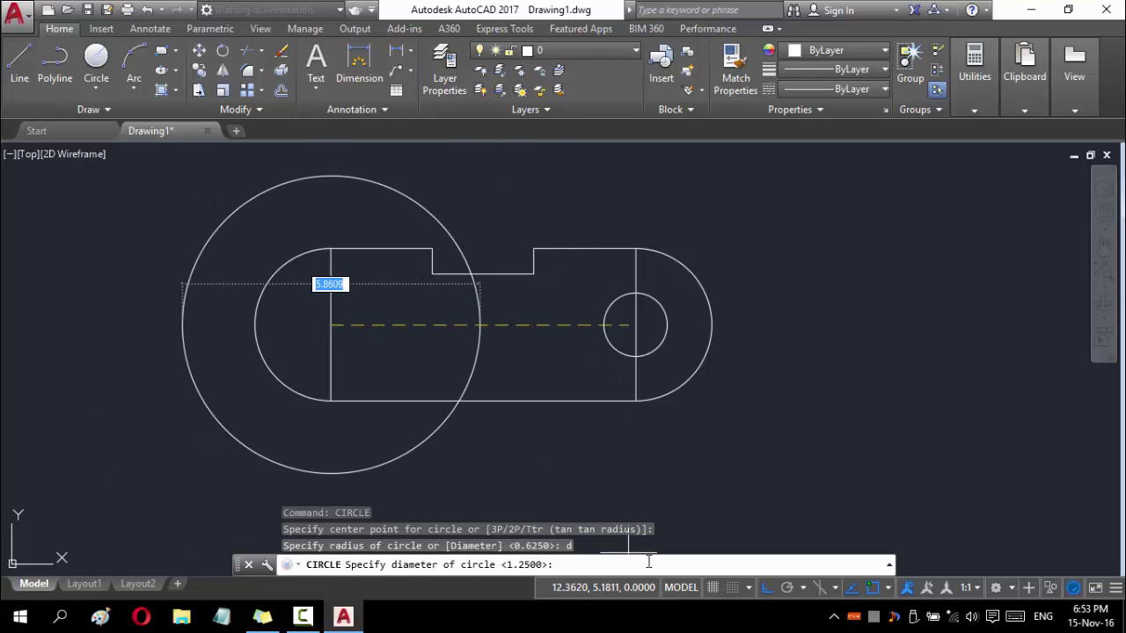
{"action": "type", "text": "1.25"}
{"action": "key", "text": "Return"}
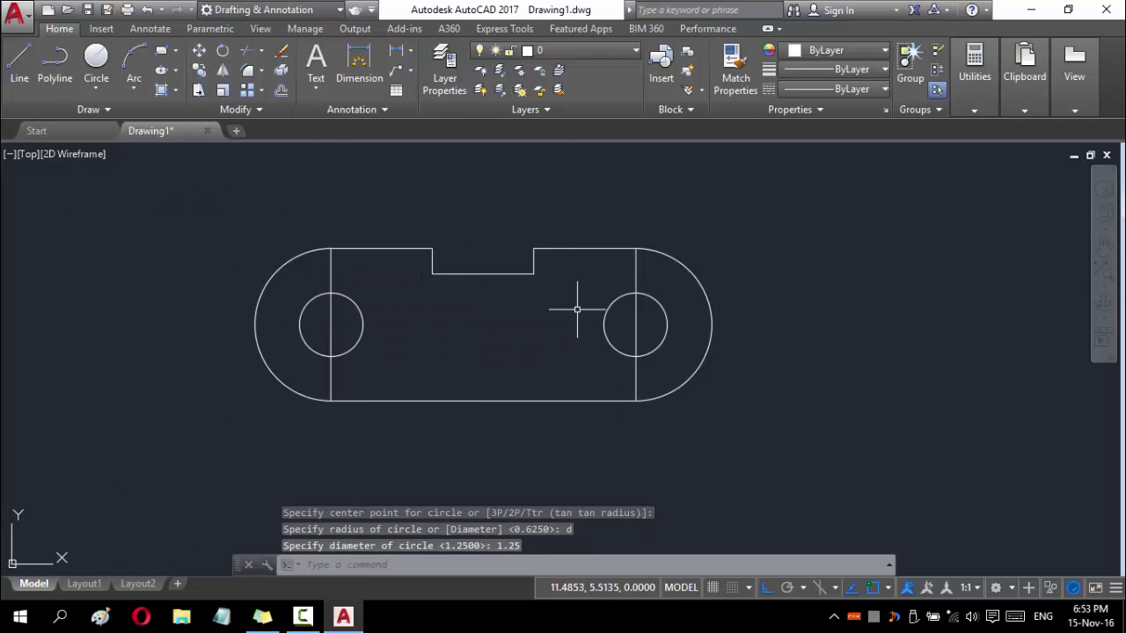
- Add the note line 'selanjutnya dua garis bantu bisa kita hapus' about deleting the guide lines
{"action": "left_click", "coordinate": [332, 259]}
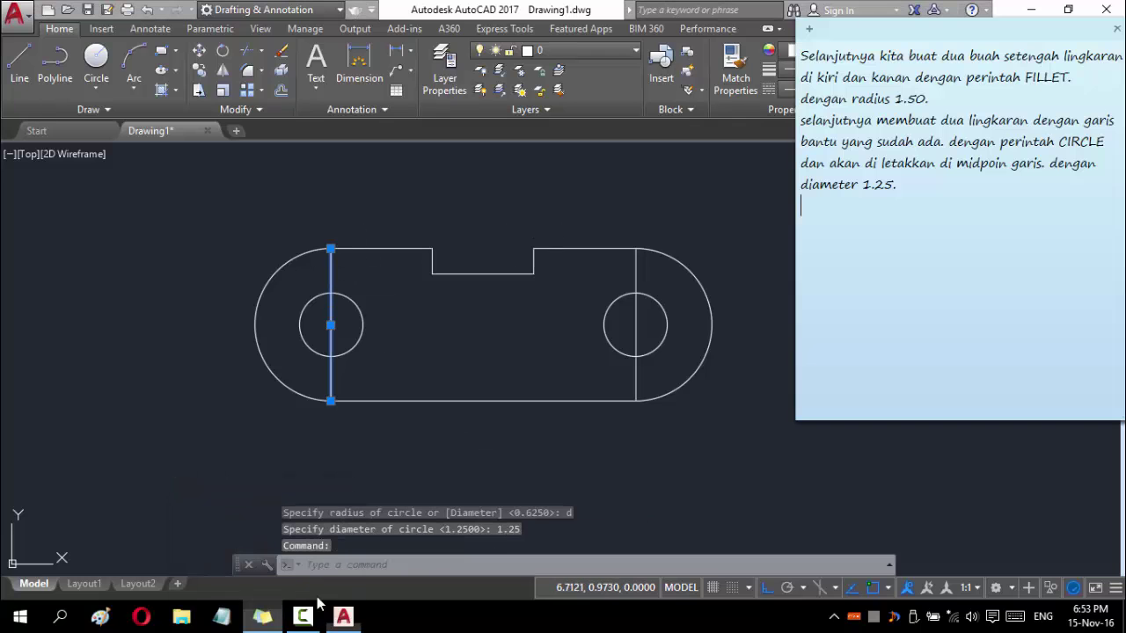
{"action": "type", "text": "selanjutnya g"}
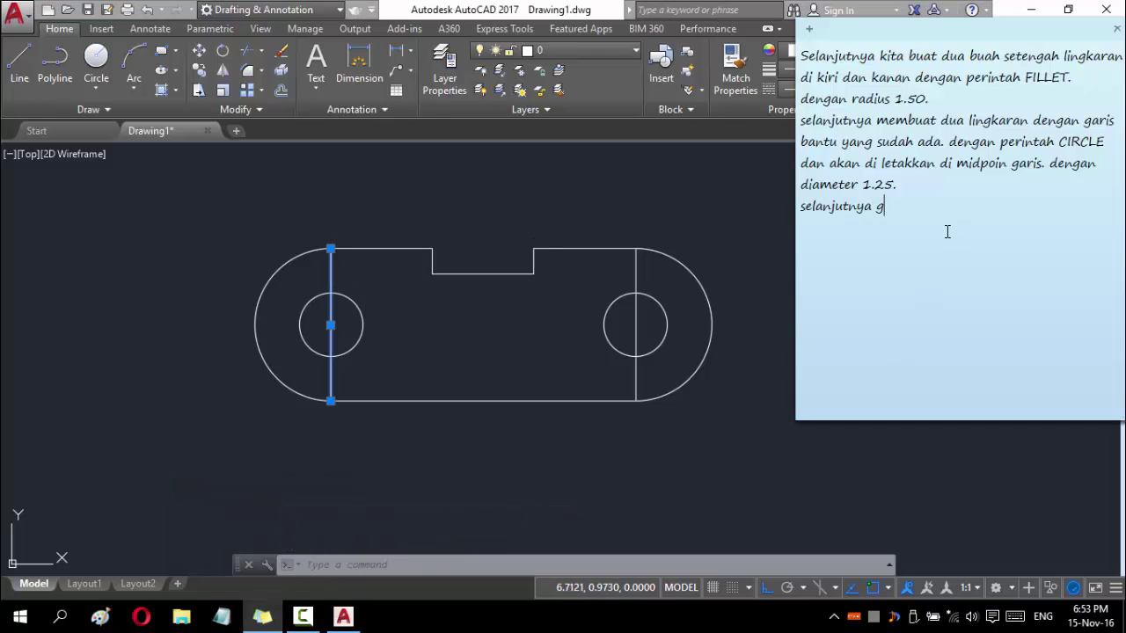
{"action": "key", "text": "BackSpace"}
{"action": "type", "text": "dua garis bantu b"}
{"action": "type", "text": "isa kita hapus."}
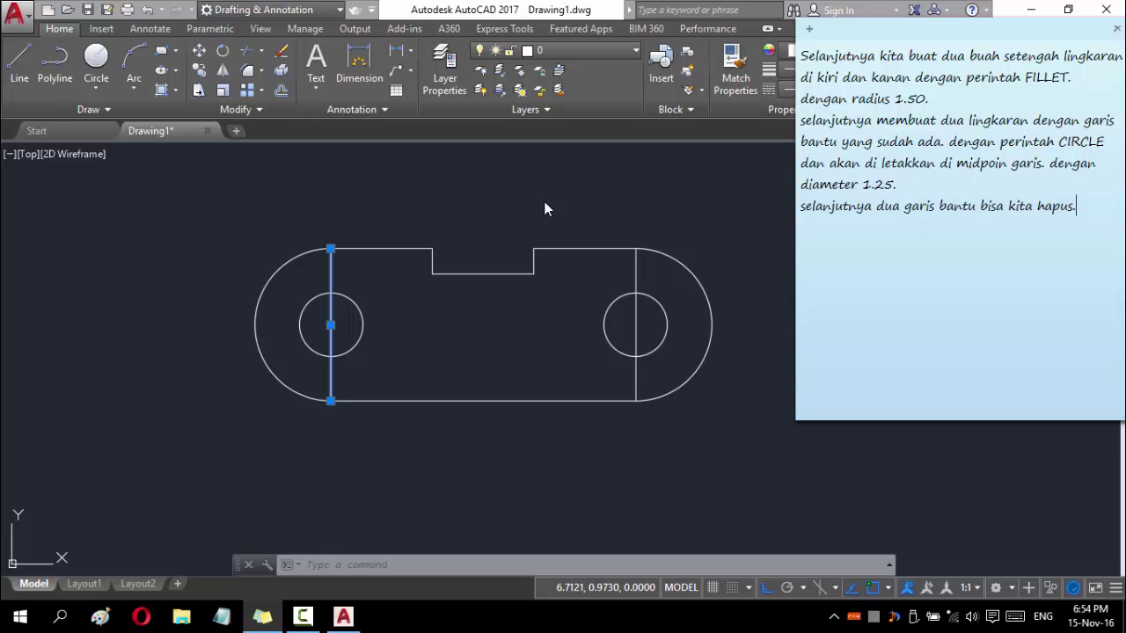
- Erase the left and then the right vertical guide line with ERASE
{"action": "left_click", "coordinate": [546, 208]}
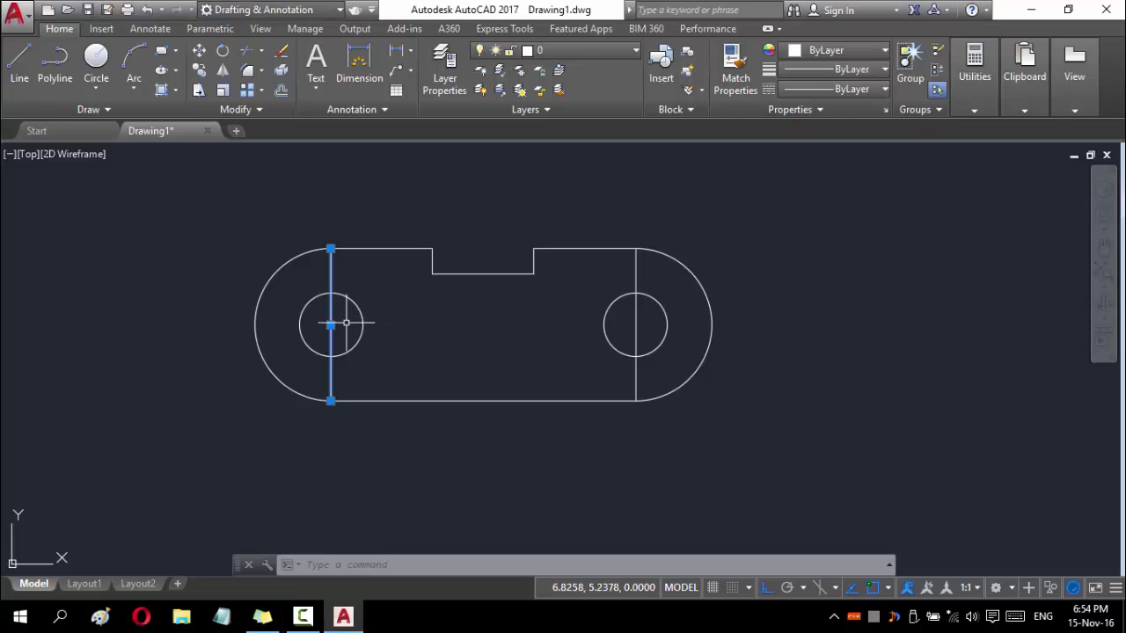
{"action": "left_click", "coordinate": [391, 273]}
{"action": "left_click", "coordinate": [319, 277]}
{"action": "key", "text": "Escape"}
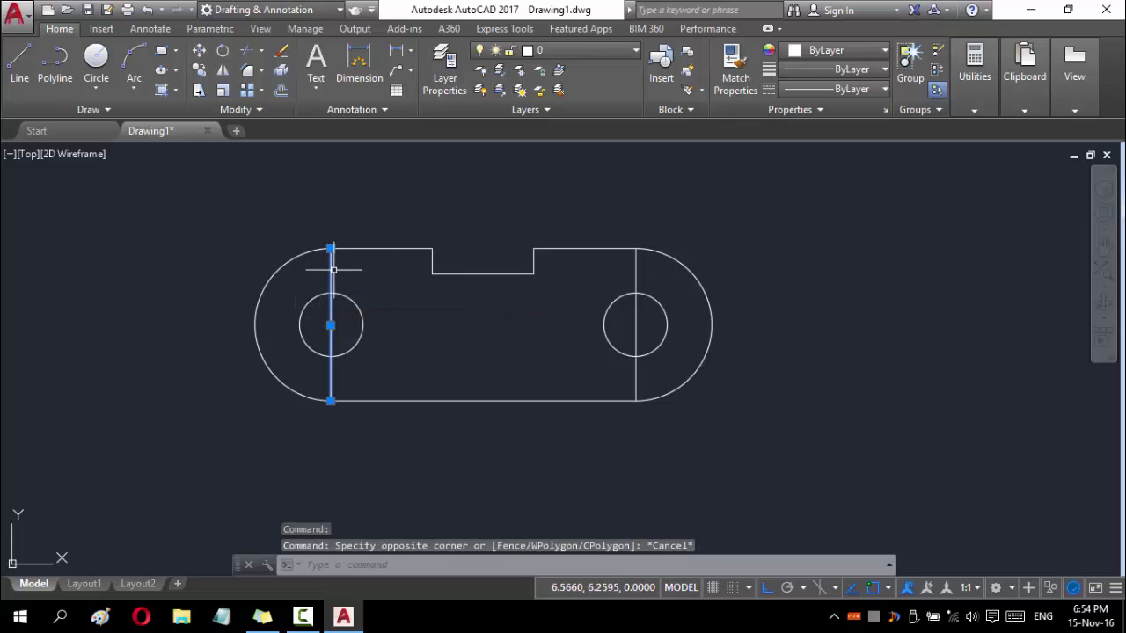
{"action": "type", "text": "ERA"}
{"action": "key", "text": "Return"}
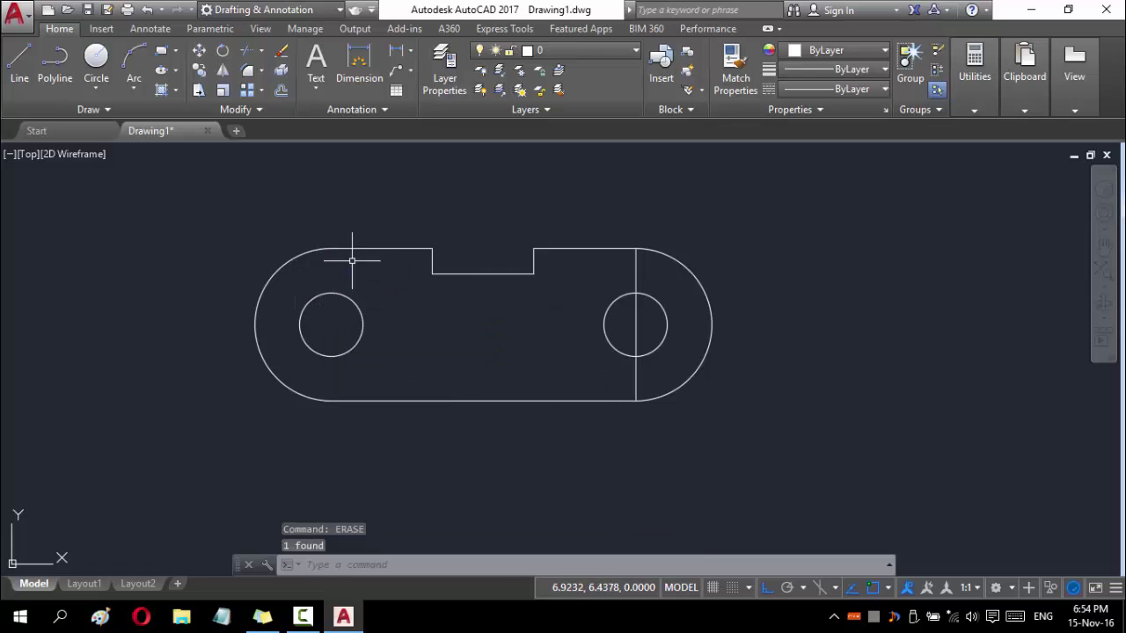
{"action": "left_click", "coordinate": [635, 266]}
{"action": "type", "text": "ERASE"}
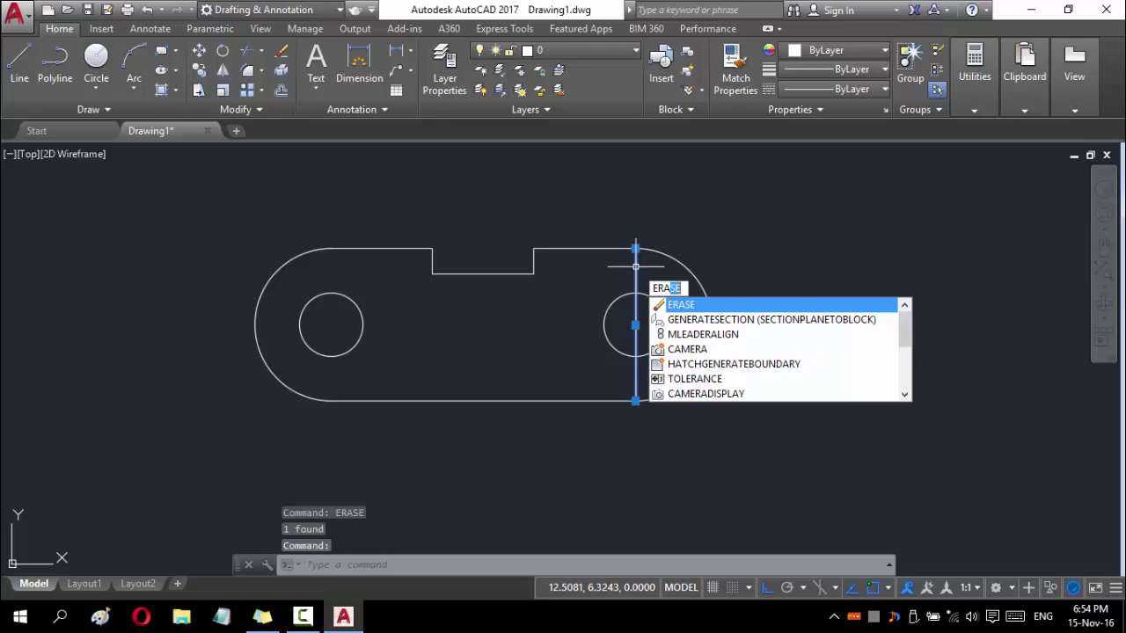
{"action": "key", "text": "Return"}
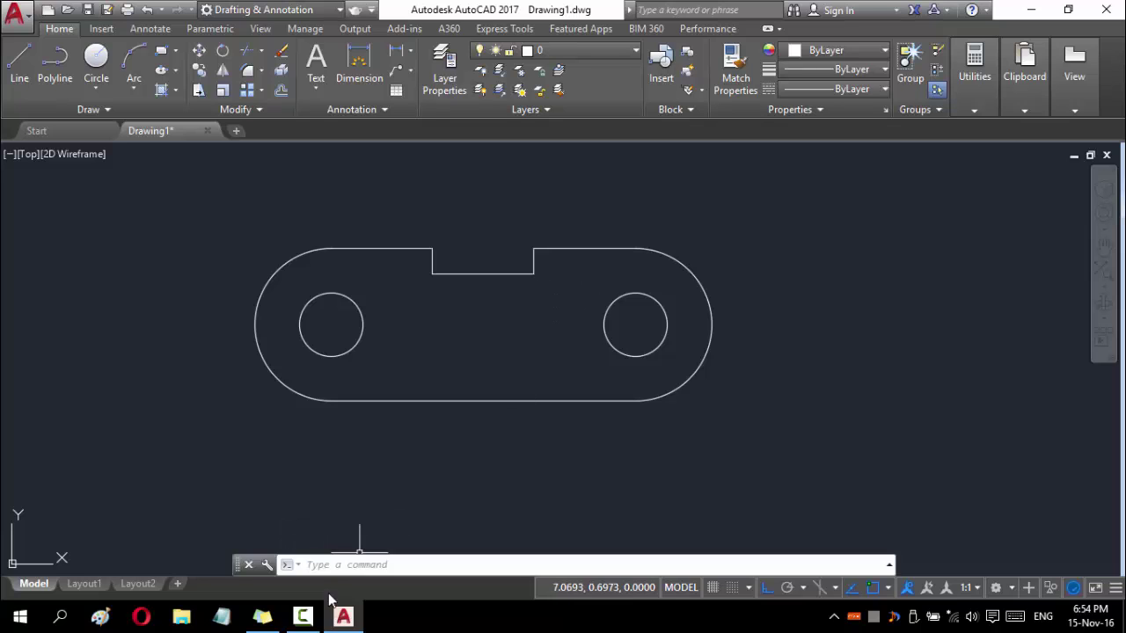
- Type 'berikutnya kita buat garis centre lingkaran.' into the sticky note
{"action": "left_click", "coordinate": [262, 615]}
{"action": "type", "text": "ber"}
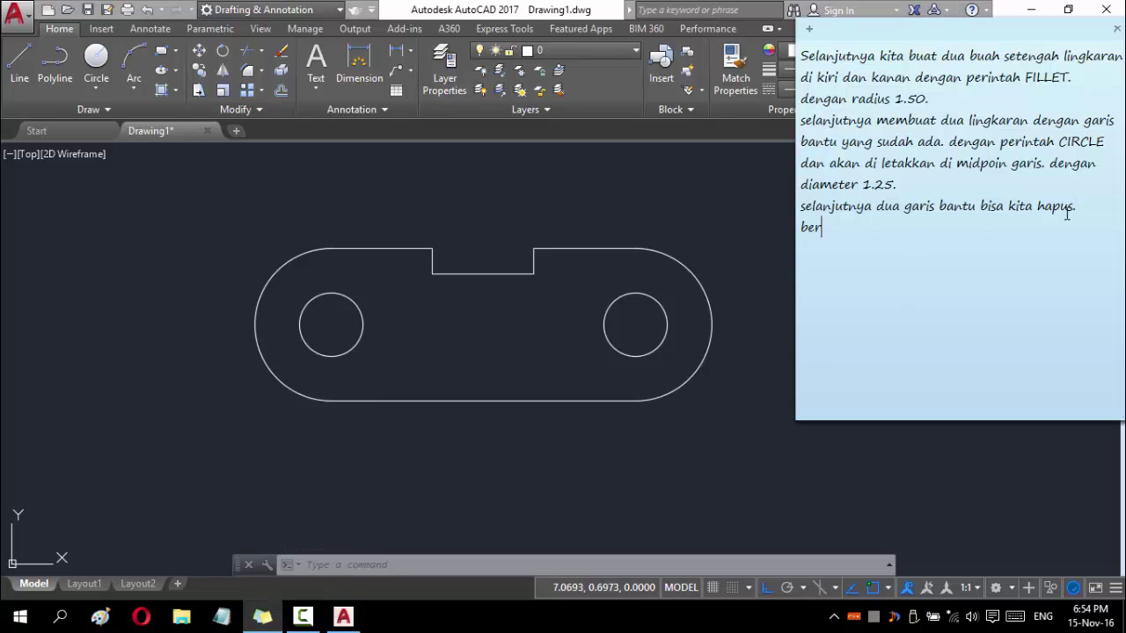
{"action": "type", "text": "ikutnya kita buat "}
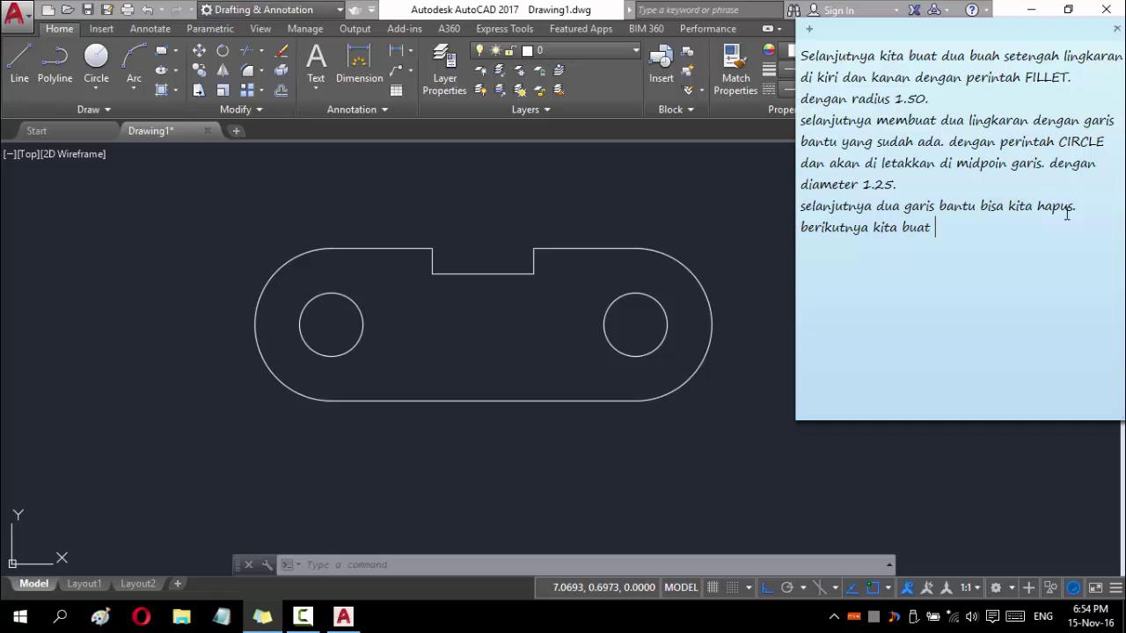
{"action": "type", "text": "garis"}
{"action": "type", "text": " centre lin"}
{"action": "type", "text": "gkaran."}
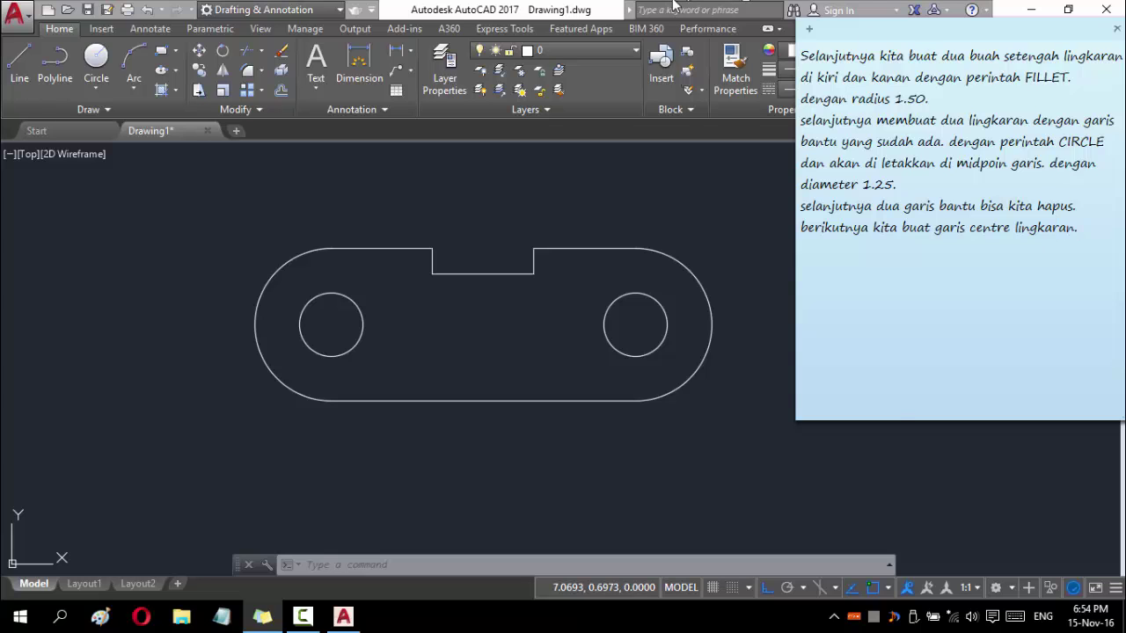
{"action": "left_click", "coordinate": [791, 285]}
- Load the CENTER linetype from acad.lin and set CENTER as the current linetype
{"action": "left_click", "coordinate": [820, 112]}
{"action": "left_click", "coordinate": [835, 89]}
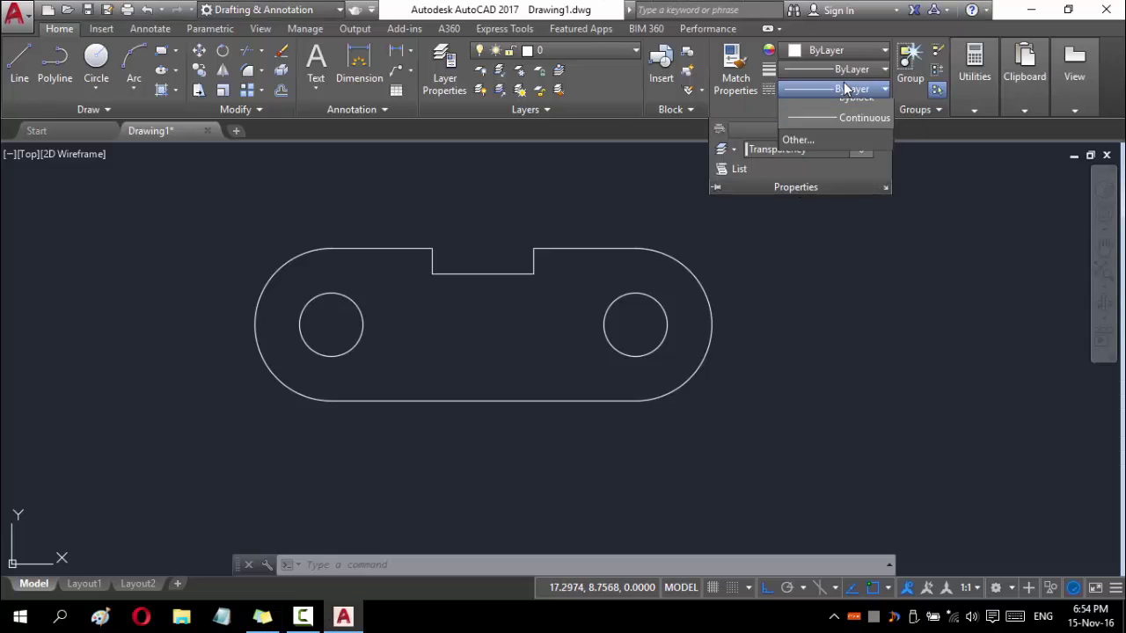
{"action": "left_click", "coordinate": [810, 172]}
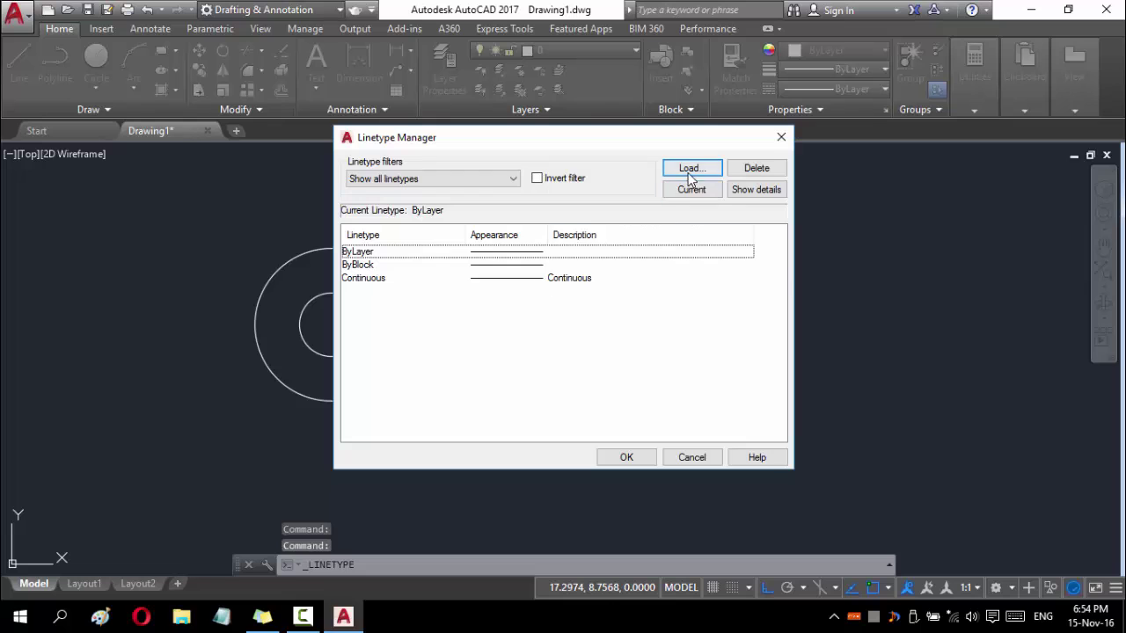
{"action": "left_click", "coordinate": [691, 168]}
{"action": "left_click", "coordinate": [482, 316]}
{"action": "key", "text": "c"}
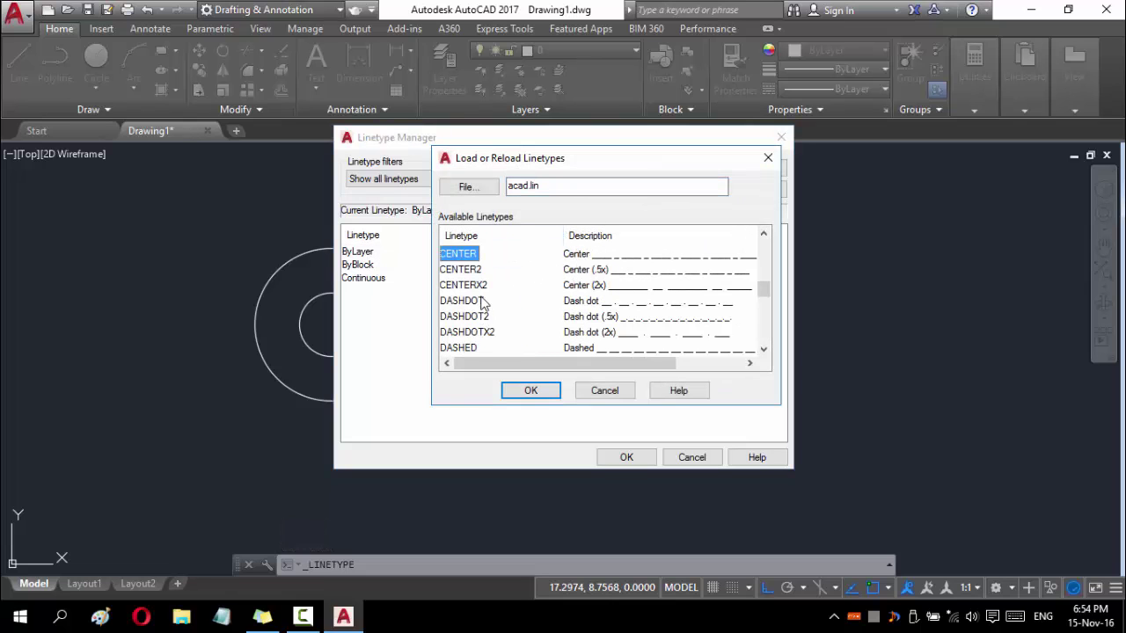
{"action": "left_click", "coordinate": [531, 390]}
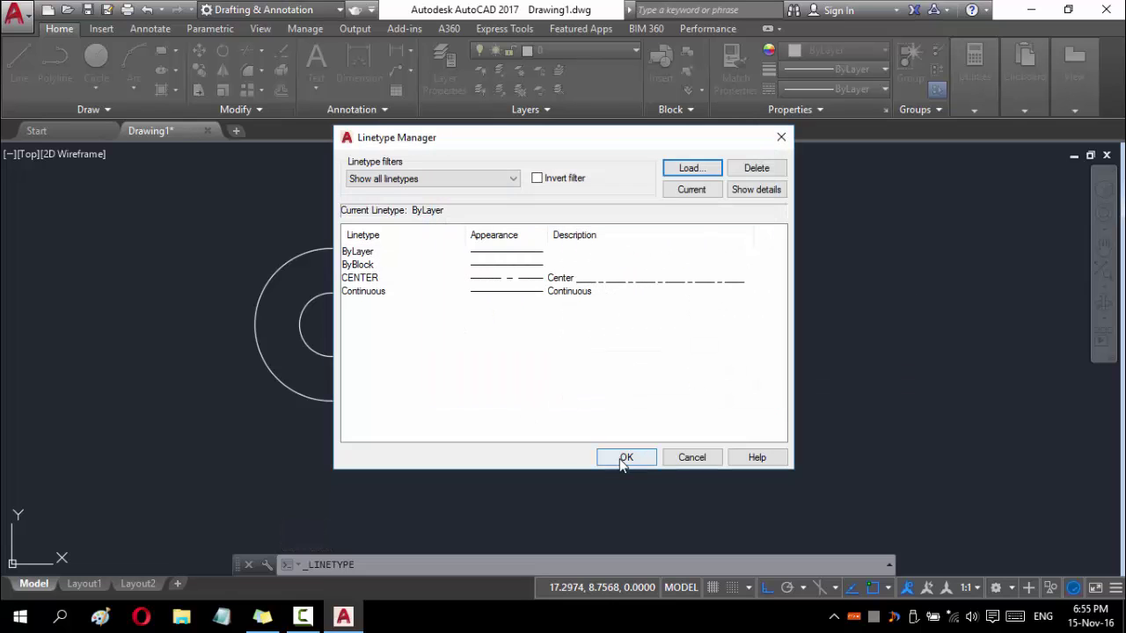
{"action": "left_click", "coordinate": [624, 458]}
{"action": "left_click", "coordinate": [840, 89]}
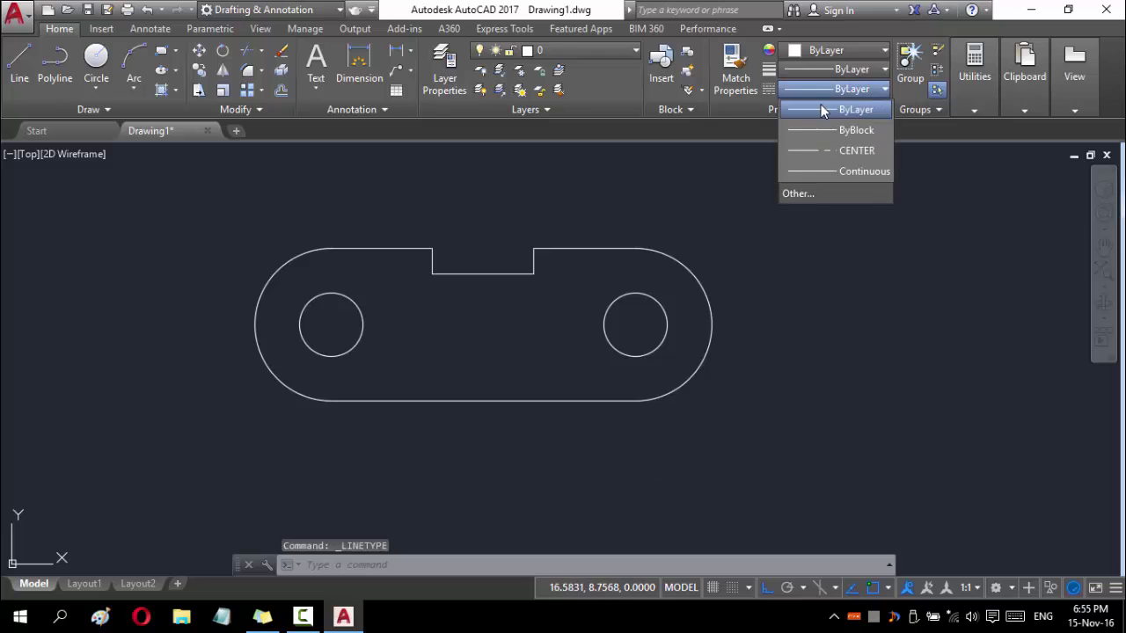
{"action": "left_click", "coordinate": [840, 151]}
{"action": "type", "text": "line"}
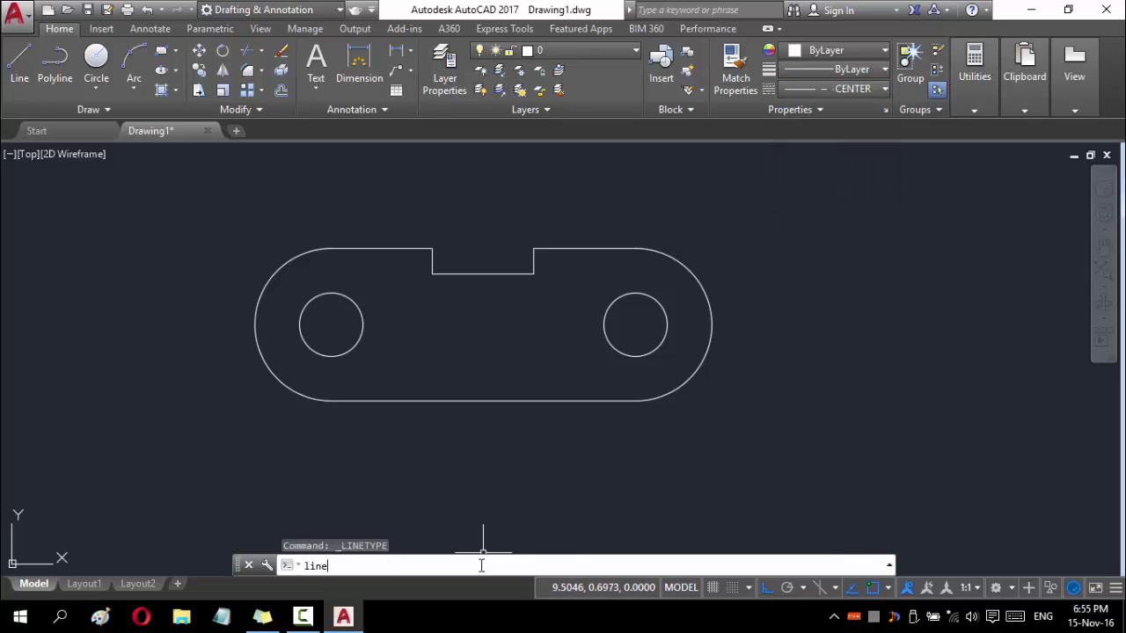
- Draw a 9.9-long horizontal line from the left hole centre and grip-centre it on the plate
{"action": "key", "text": "Return"}
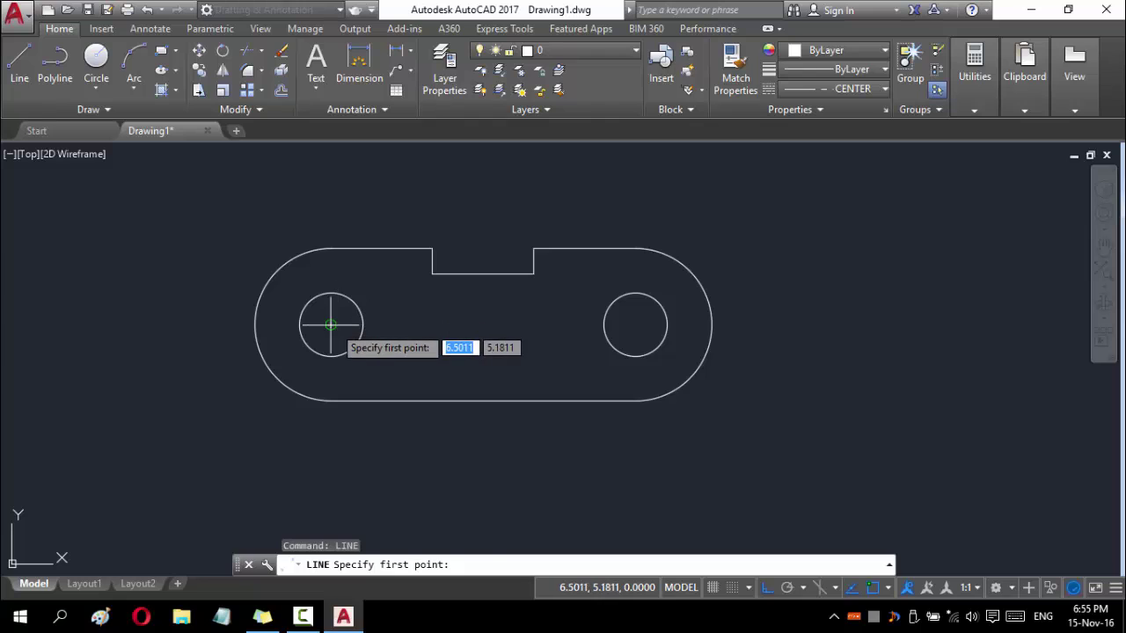
{"action": "left_click", "coordinate": [330, 325]}
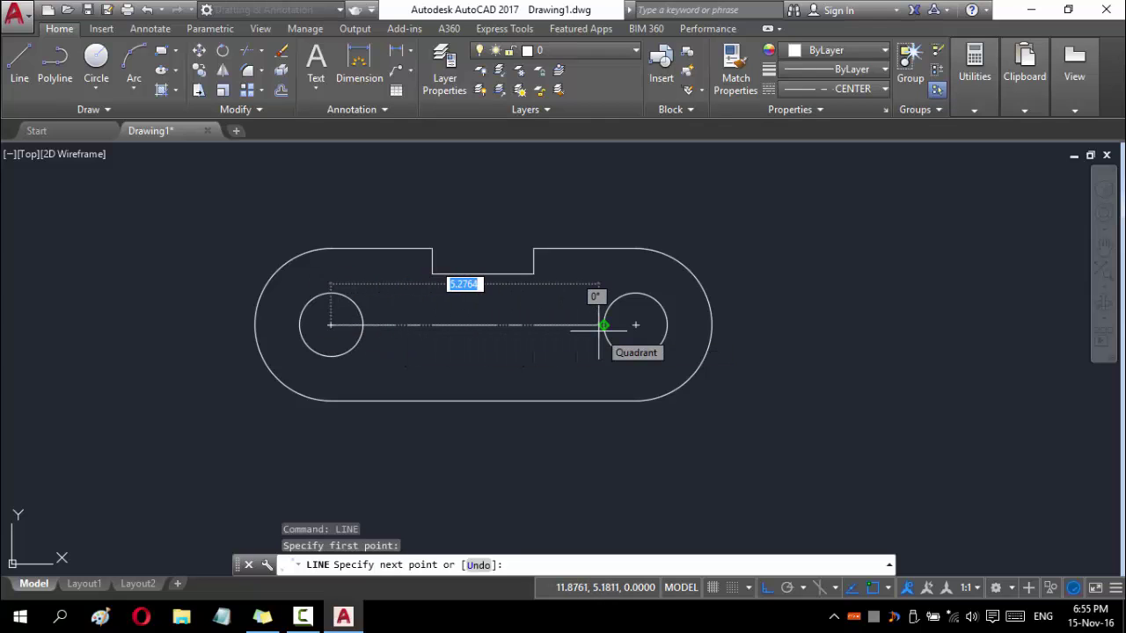
{"action": "type", "text": "9.9"}
{"action": "key", "text": "Return"}
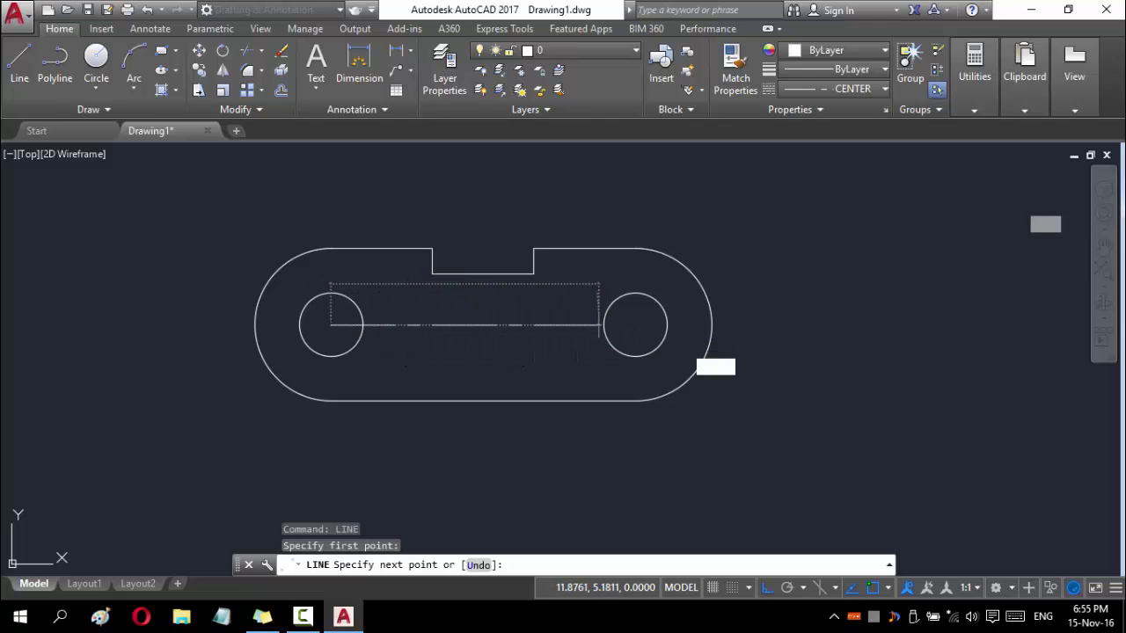
{"action": "key", "text": "Escape"}
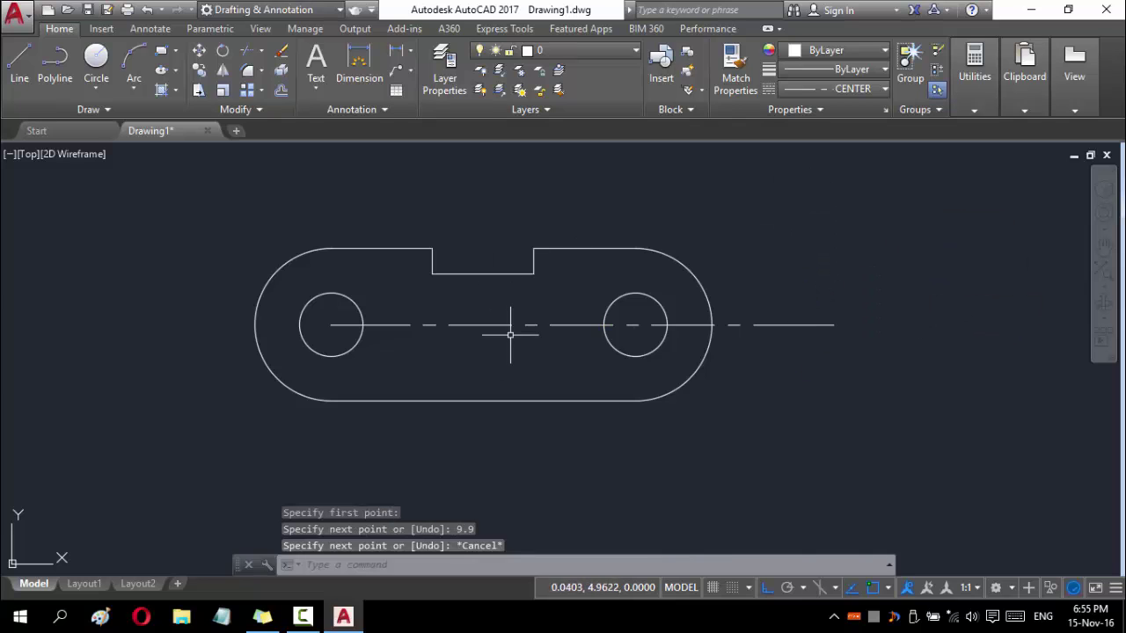
{"action": "left_click", "coordinate": [507, 324]}
{"action": "left_click", "coordinate": [581, 325]}
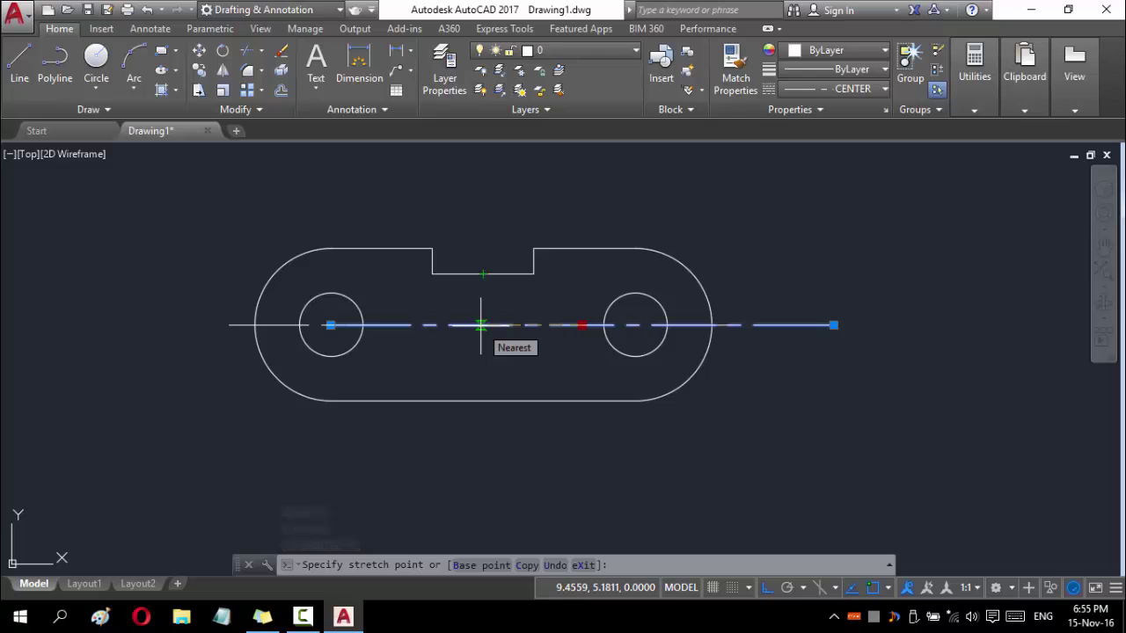
{"action": "left_click", "coordinate": [482, 325]}
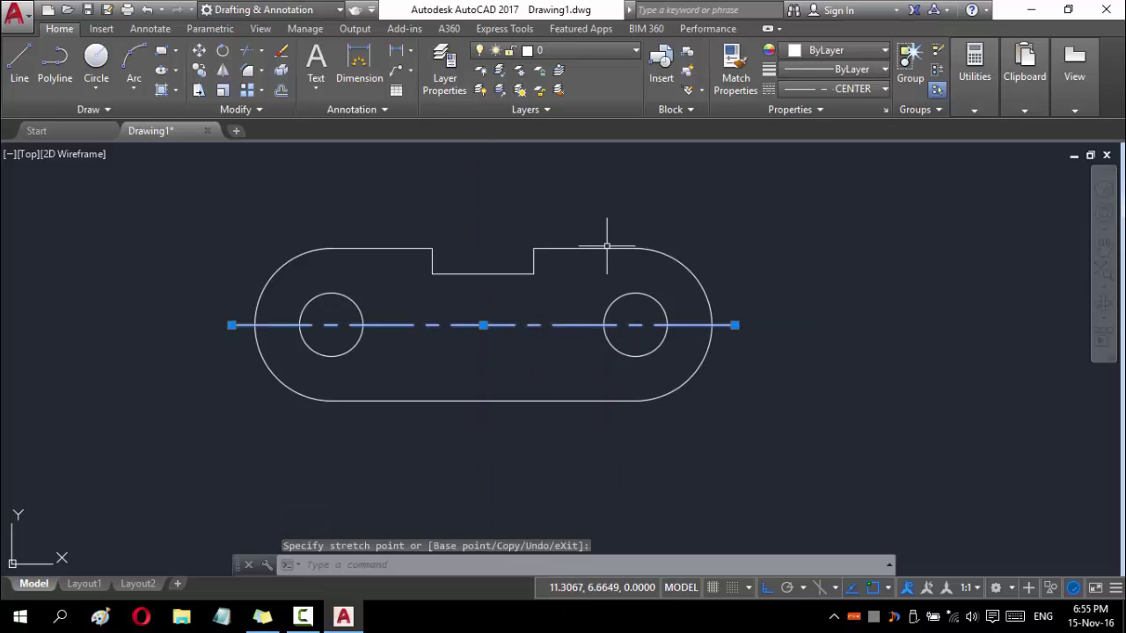
{"action": "key", "text": "Escape"}
{"action": "type", "text": "l"}
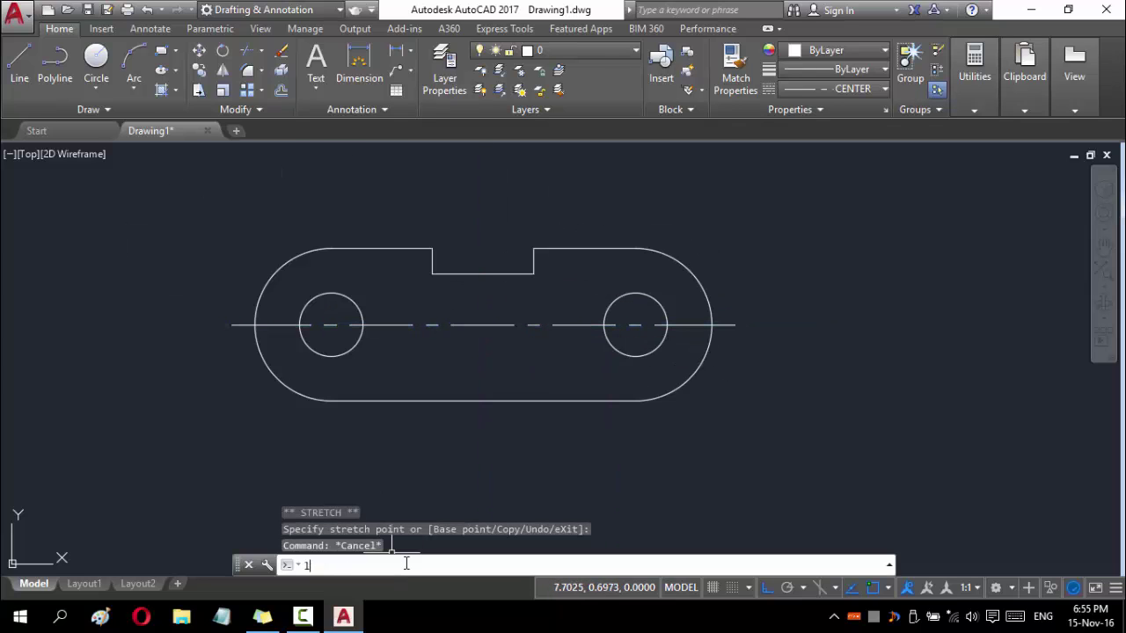
- Draw a vertical line of length 3 up from the right hole's centre
{"action": "type", "text": "ine"}
{"action": "key", "text": "Return"}
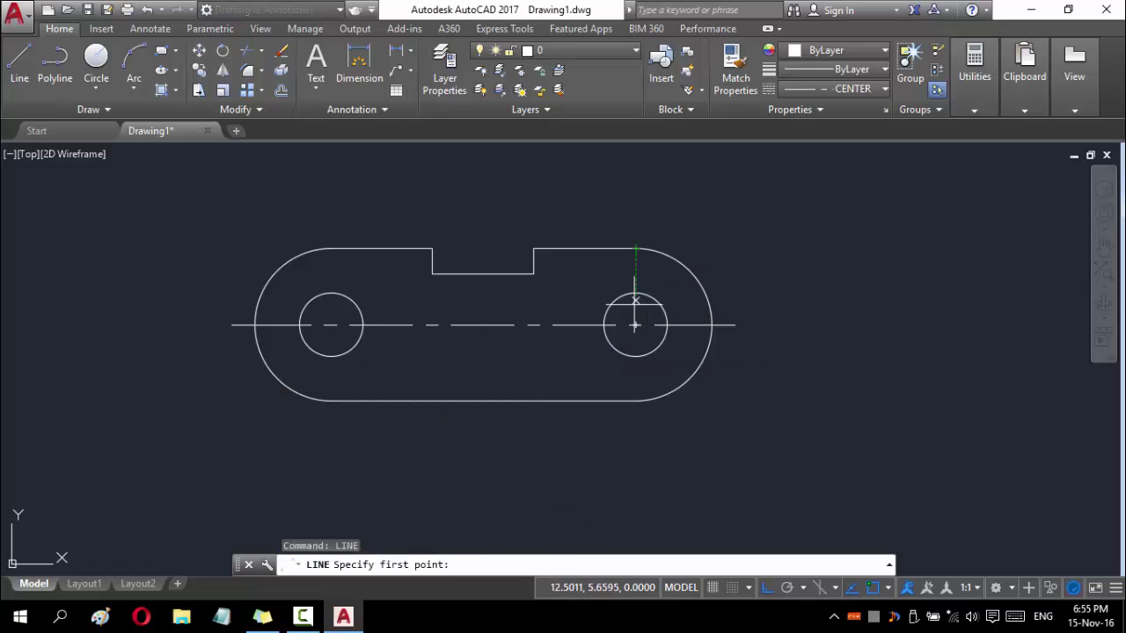
{"action": "left_click", "coordinate": [635, 324]}
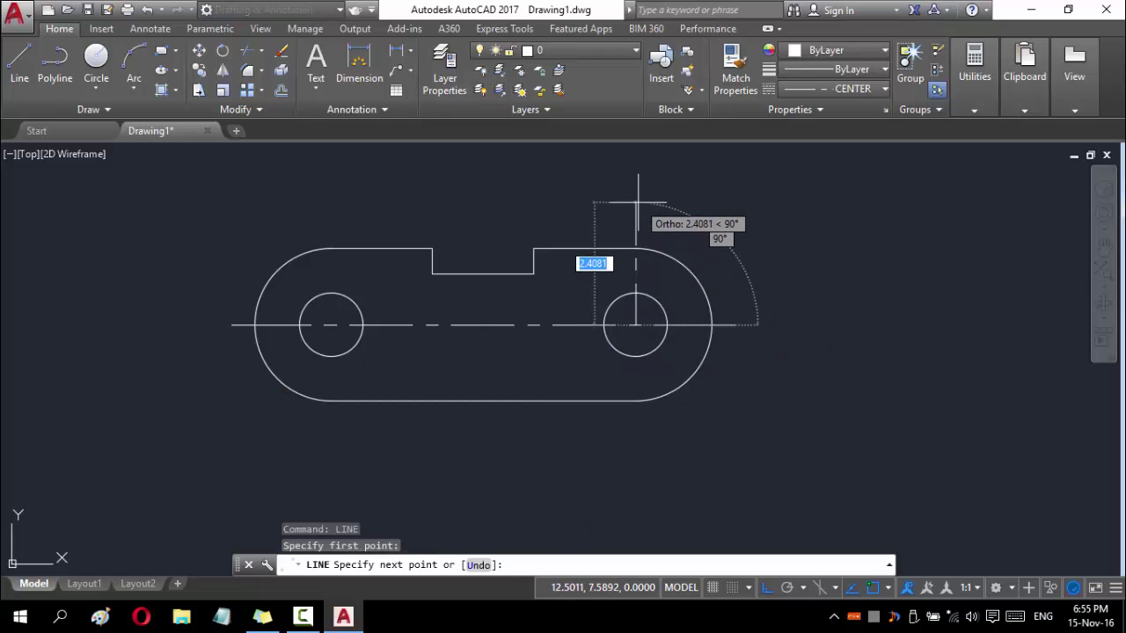
{"action": "type", "text": "3"}
{"action": "key", "text": "Return"}
{"action": "key", "text": "Escape"}
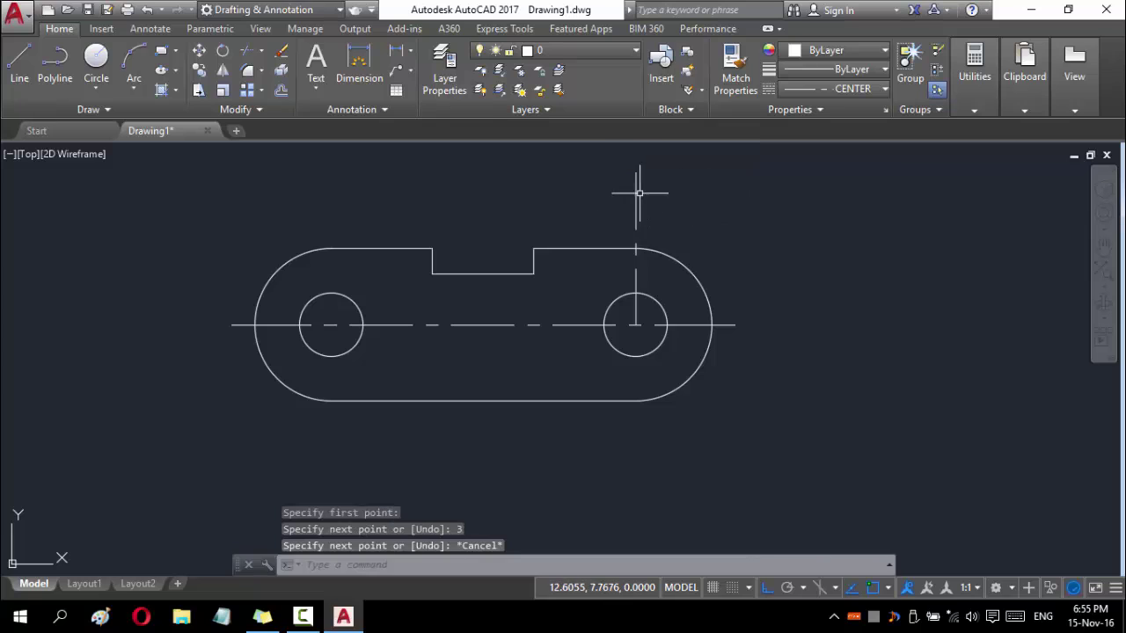
- Try repositioning and stretching the right vertical line by its grips, then cancel
{"action": "left_click", "coordinate": [636, 192]}
{"action": "left_click", "coordinate": [635, 244]}
{"action": "left_click", "coordinate": [635, 324]}
{"action": "key", "text": "Escape"}
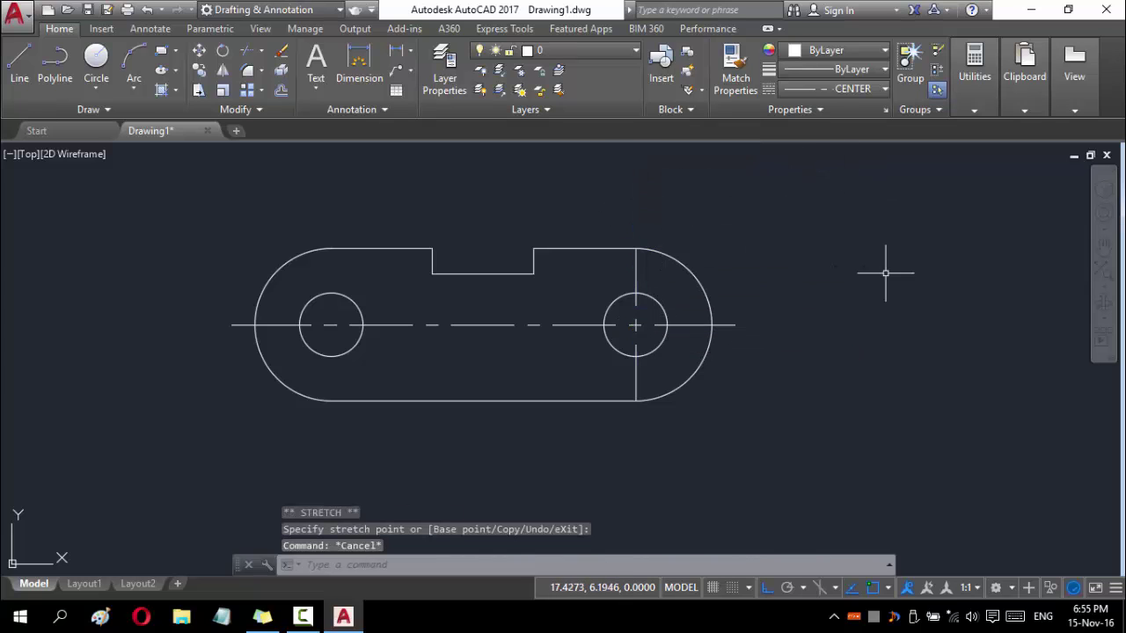
{"action": "left_click", "coordinate": [635, 283]}
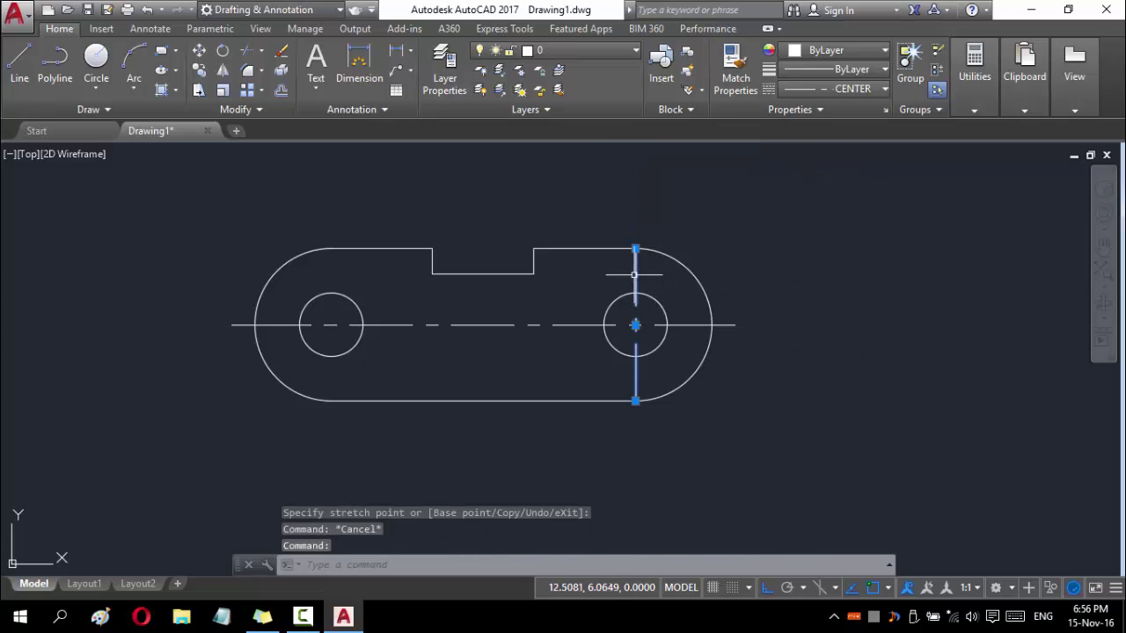
{"action": "key", "text": "Escape"}
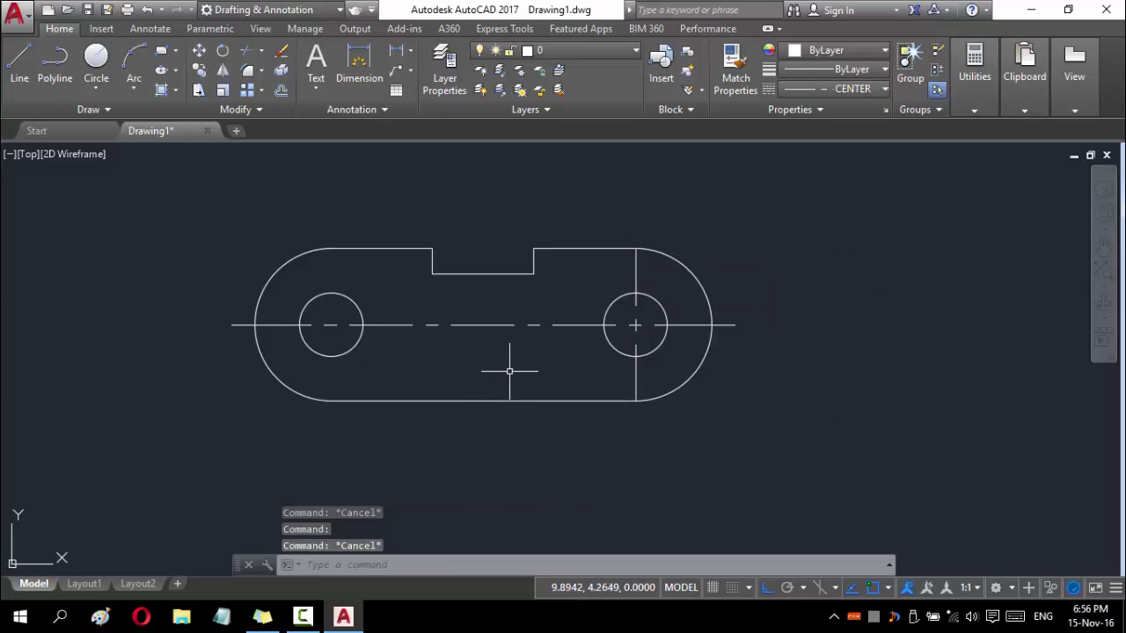
{"action": "left_click", "coordinate": [635, 379]}
{"action": "left_click", "coordinate": [635, 401]}
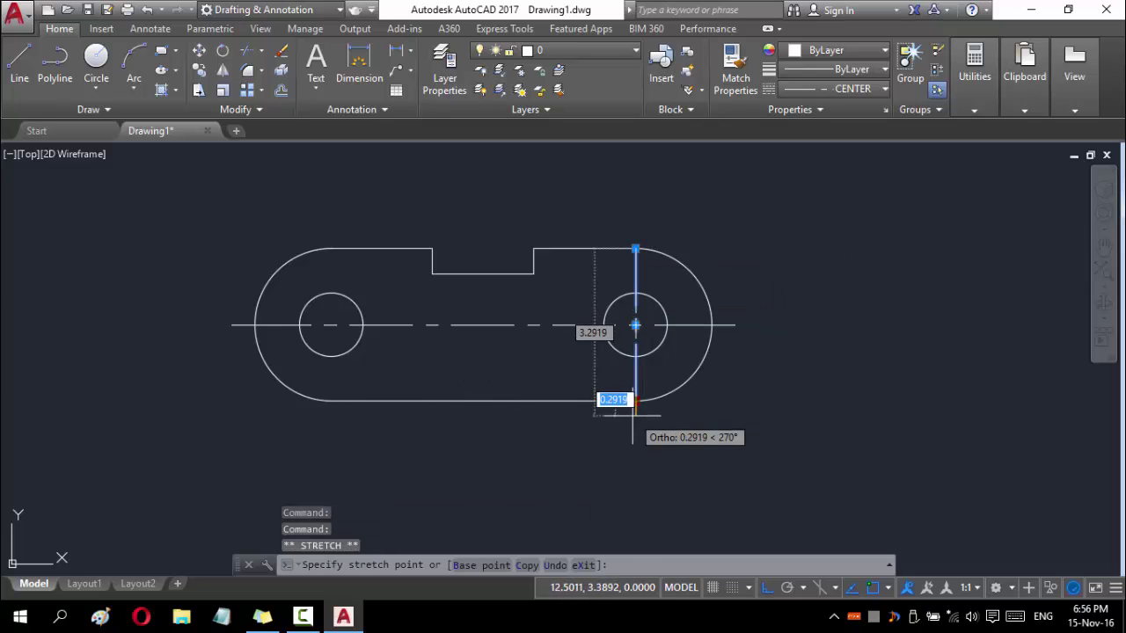
{"action": "key", "text": "Escape"}
{"action": "key", "text": "Escape"}
- Draw a 3.3-long vertical centre line at the right hole, midpoint centred on the hole
{"action": "type", "text": "l"}
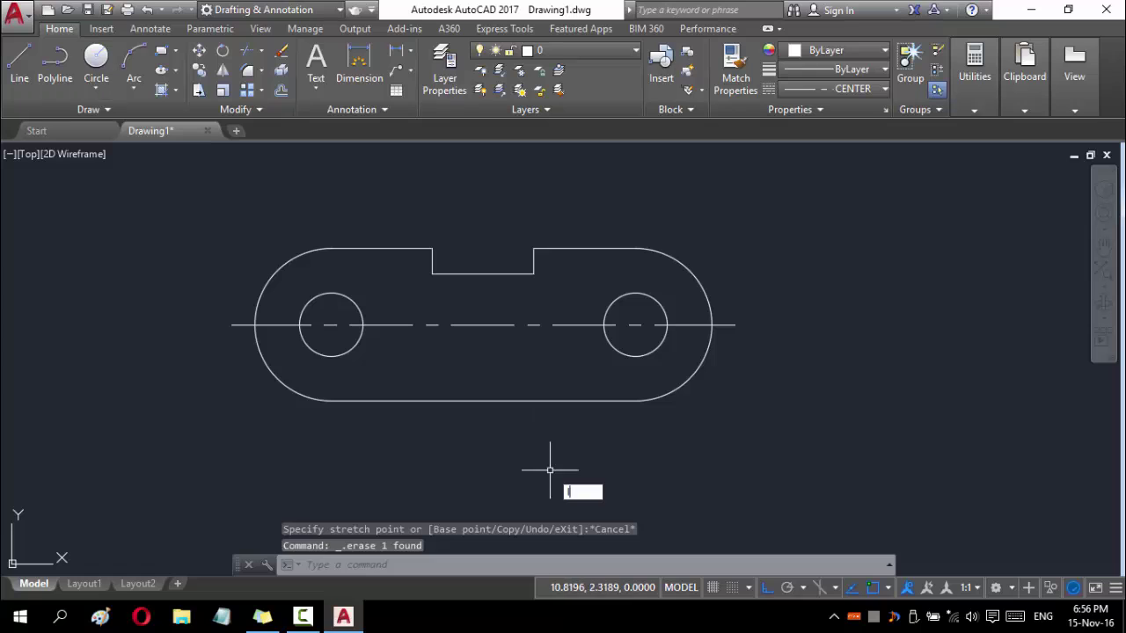
{"action": "key", "text": "Return"}
{"action": "left_click", "coordinate": [635, 326]}
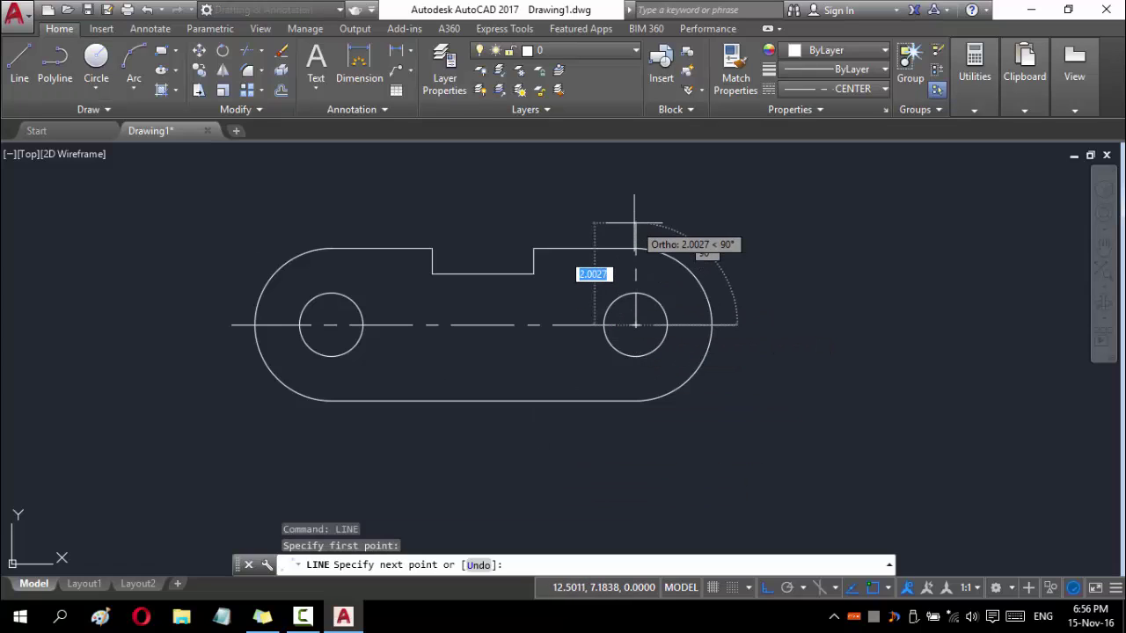
{"action": "type", "text": "3.3"}
{"action": "key", "text": "Return"}
{"action": "key", "text": "Escape"}
{"action": "left_click", "coordinate": [635, 211]}
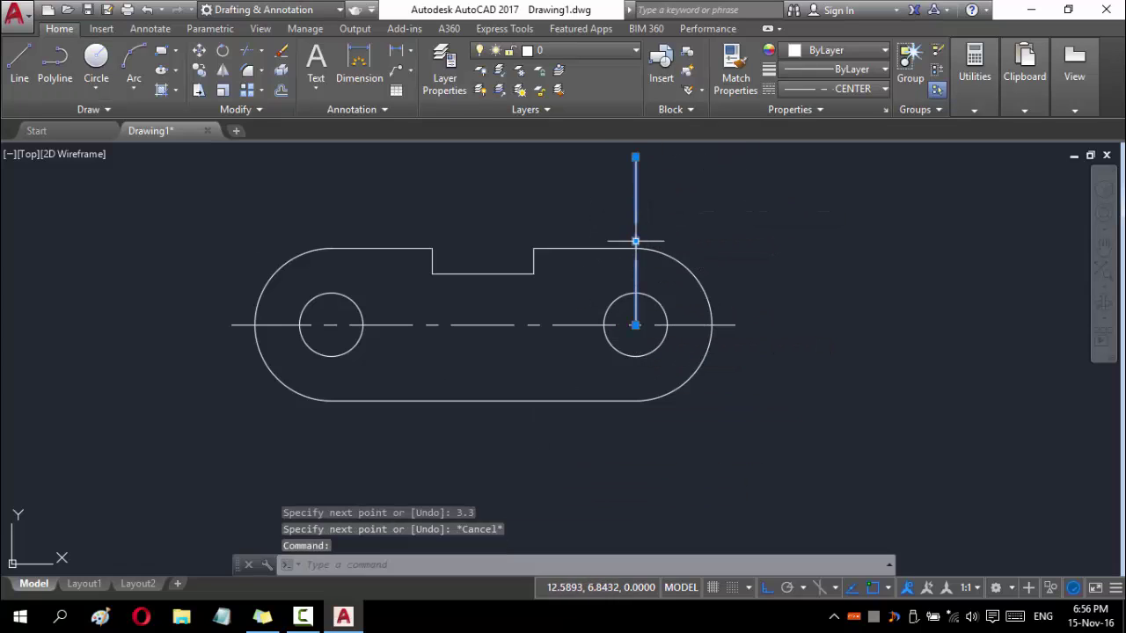
{"action": "left_click", "coordinate": [635, 237]}
{"action": "left_click", "coordinate": [635, 325]}
{"action": "key", "text": "Escape"}
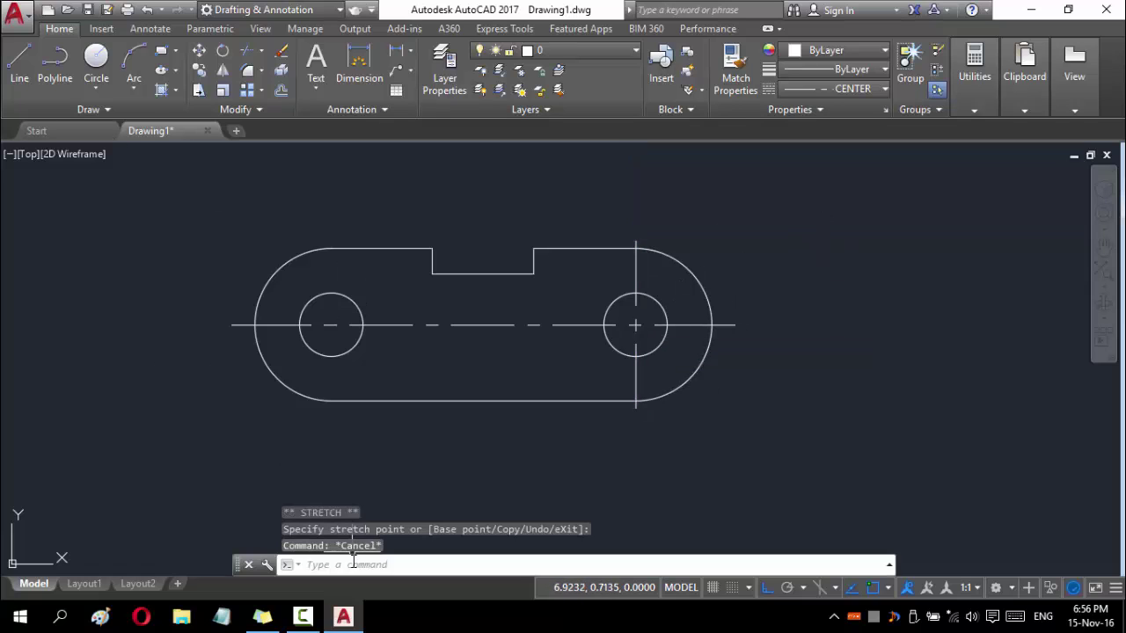
{"action": "type", "text": "l"}
- Draw a 3.3-long vertical centre line at the left hole, midpoint centred on the hole
{"action": "key", "text": "Return"}
{"action": "left_click", "coordinate": [331, 326]}
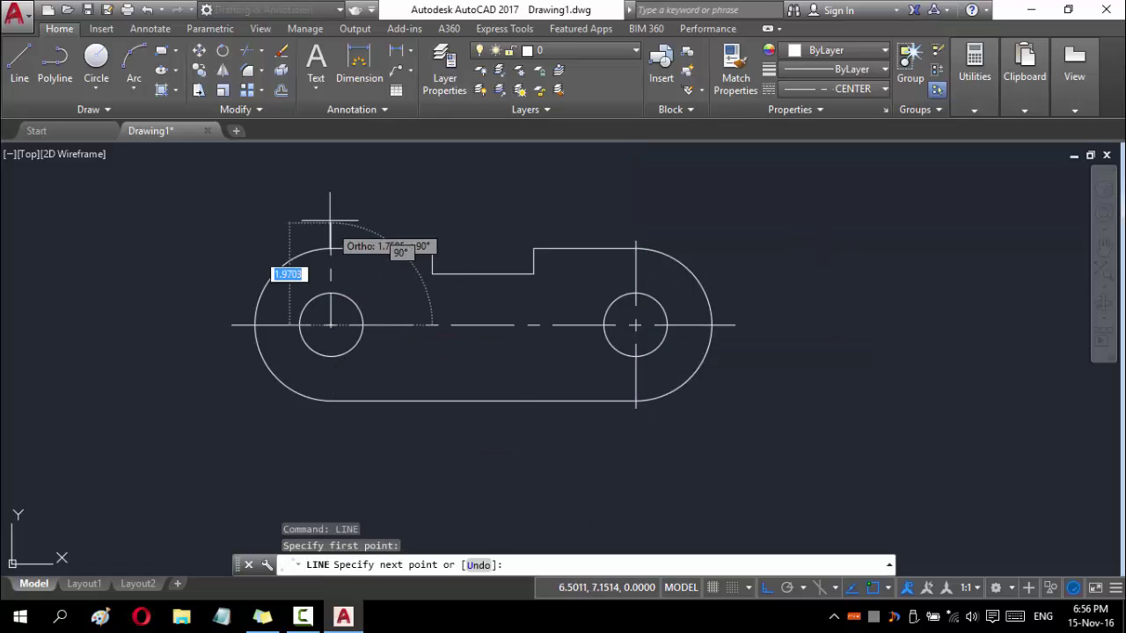
{"action": "type", "text": "3.3"}
{"action": "key", "text": "Return"}
{"action": "key", "text": "Escape"}
{"action": "left_click", "coordinate": [331, 203]}
{"action": "left_click", "coordinate": [330, 240]}
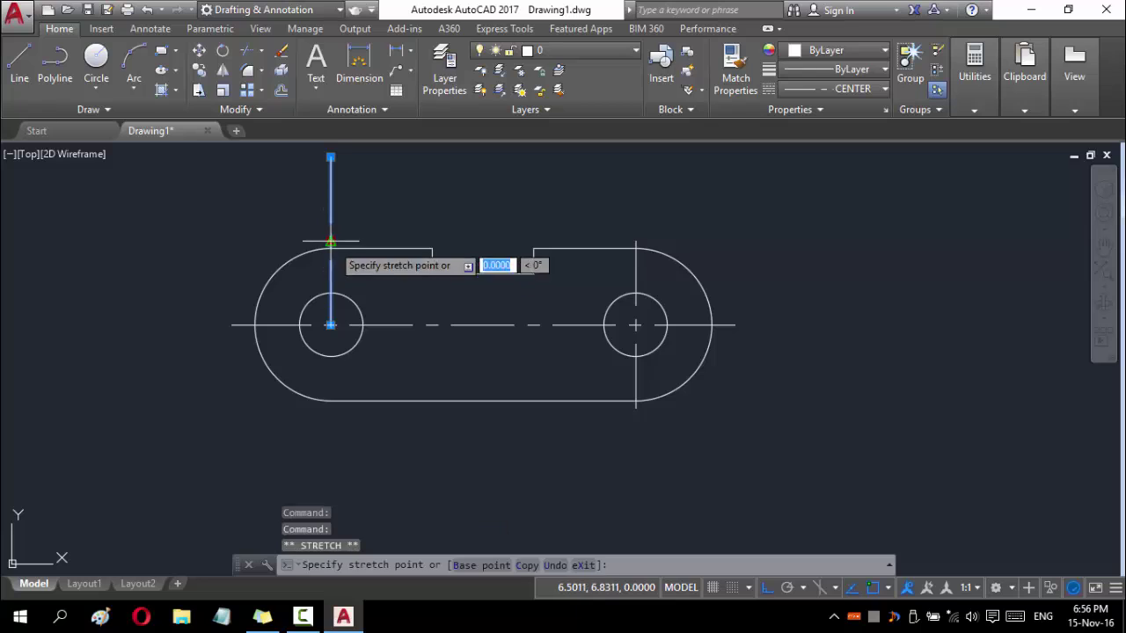
{"action": "left_click", "coordinate": [331, 325]}
{"action": "key", "text": "Escape"}
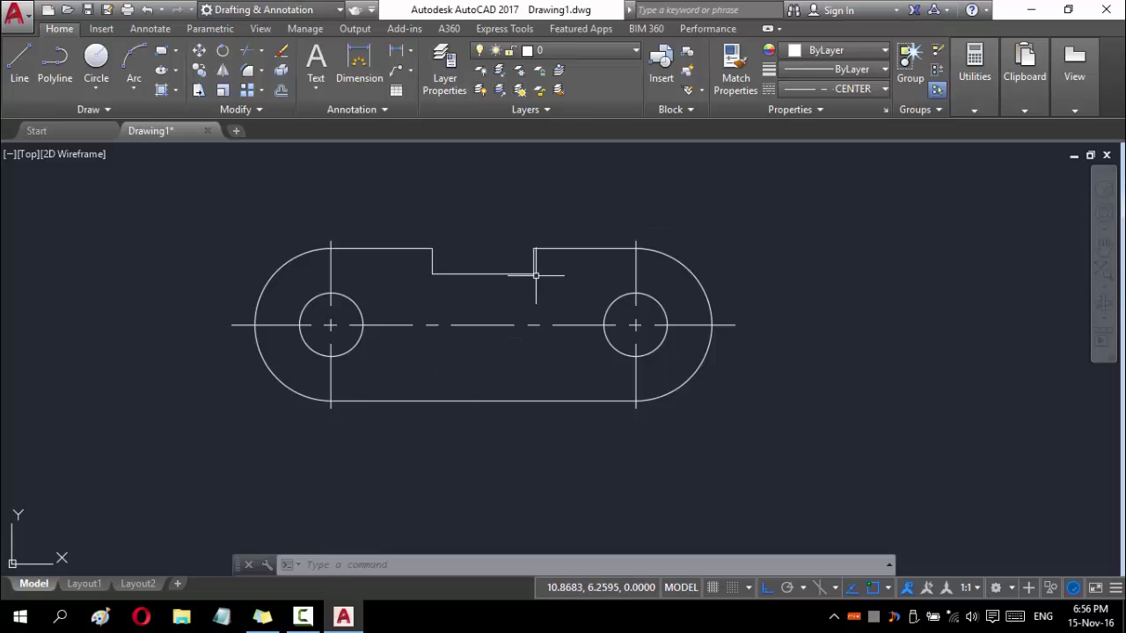
{"action": "middle_click_drag", "start_coordinate": [457, 340], "coordinate": [464, 337]}
{"action": "left_click", "coordinate": [262, 616]}
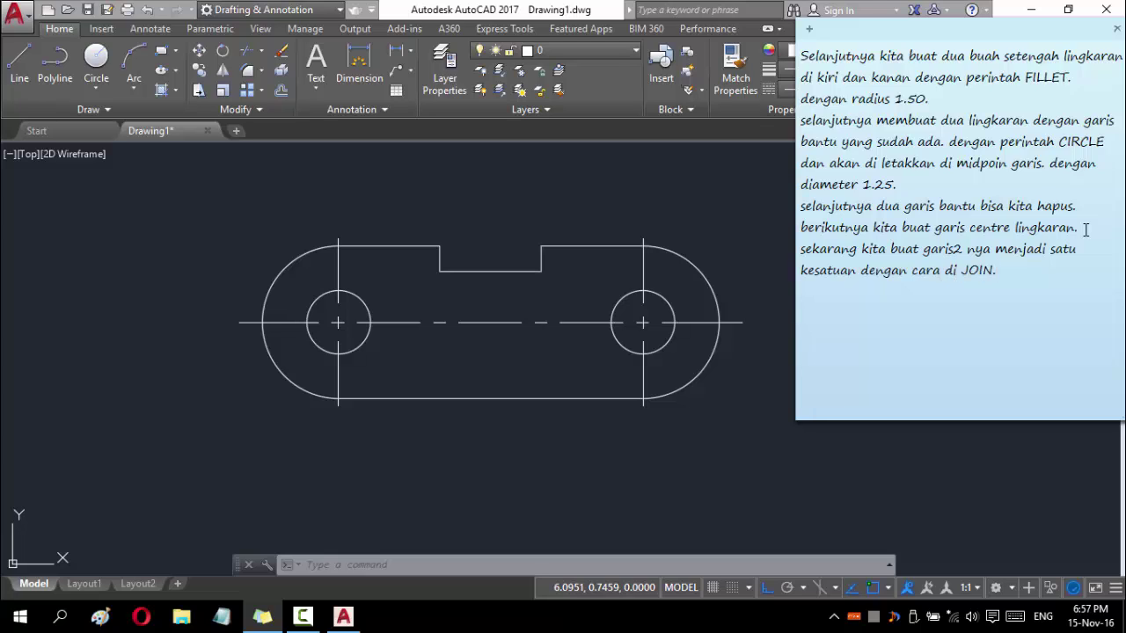
{"action": "left_click", "coordinate": [581, 247]}
{"action": "left_click", "coordinate": [484, 267]}
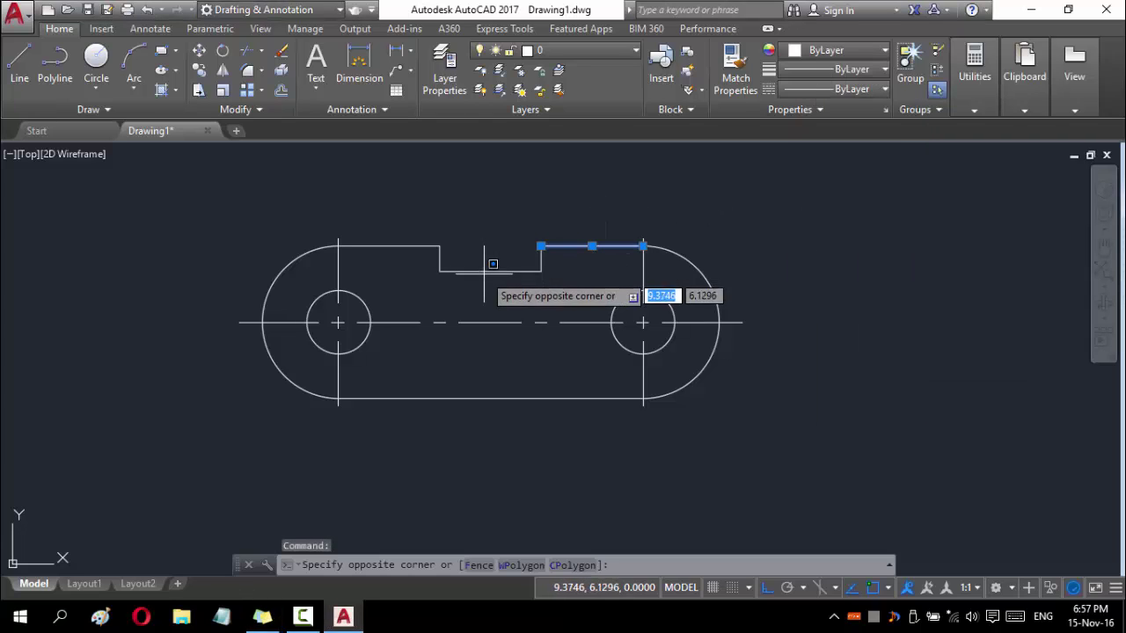
{"action": "left_click", "coordinate": [483, 272]}
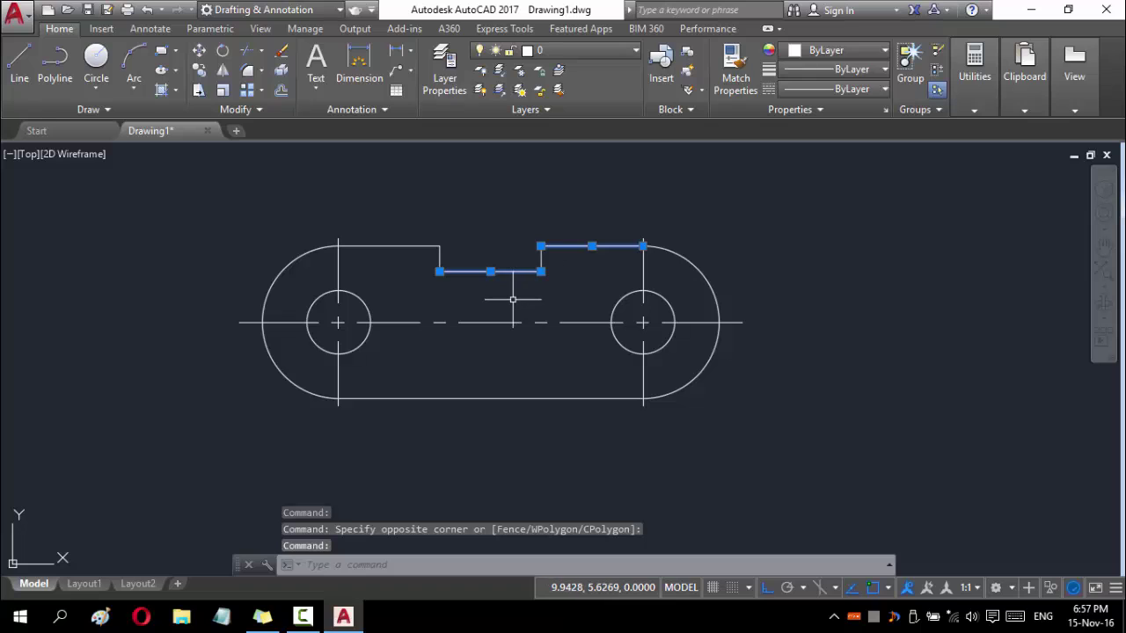
{"action": "key", "text": "Escape"}
{"action": "left_click", "coordinate": [480, 560]}
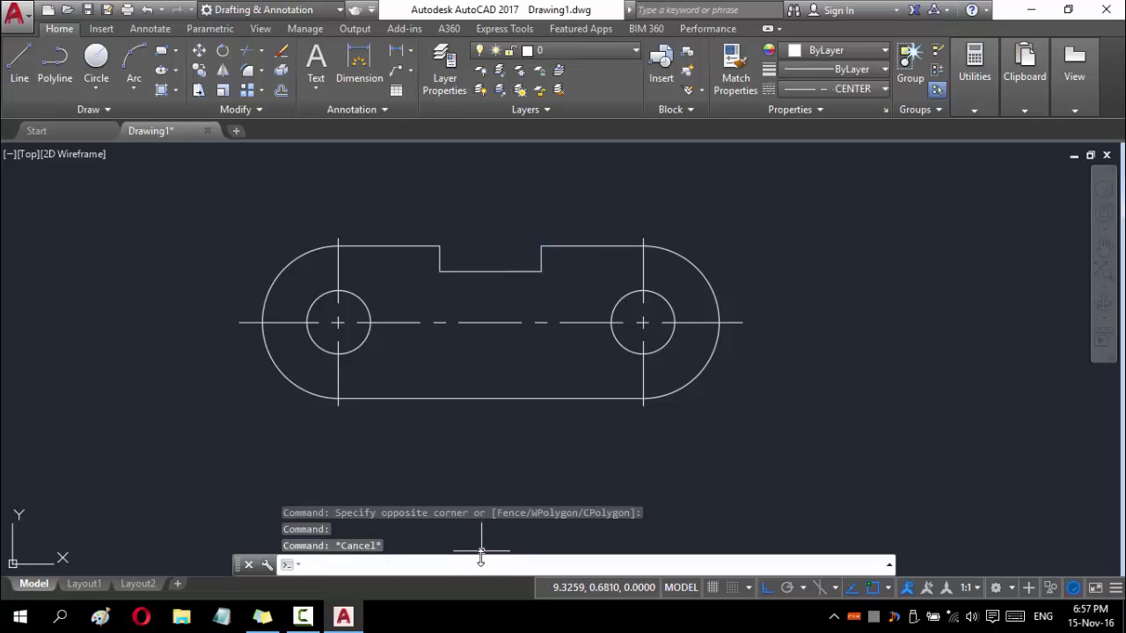
{"action": "type", "text": "JOIN"}
- Join the six straight edges and two arcs of the outline into one polyline, then select it to verify
{"action": "key", "text": "Return"}
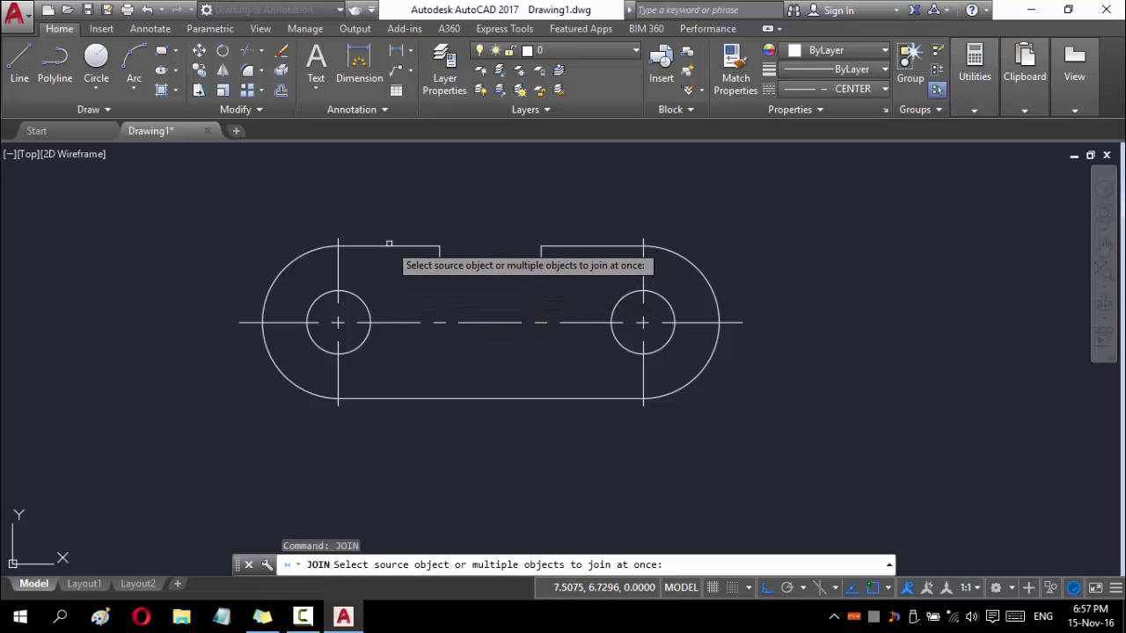
{"action": "left_click", "coordinate": [426, 248]}
{"action": "left_click", "coordinate": [440, 262]}
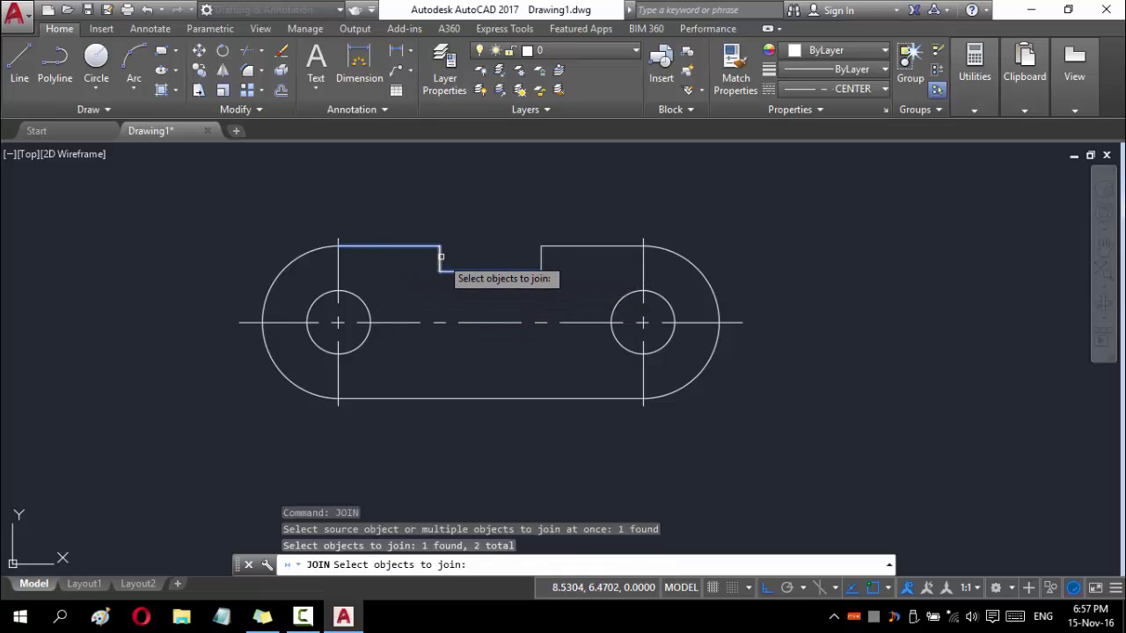
{"action": "left_click", "coordinate": [453, 271]}
{"action": "left_click", "coordinate": [543, 260]}
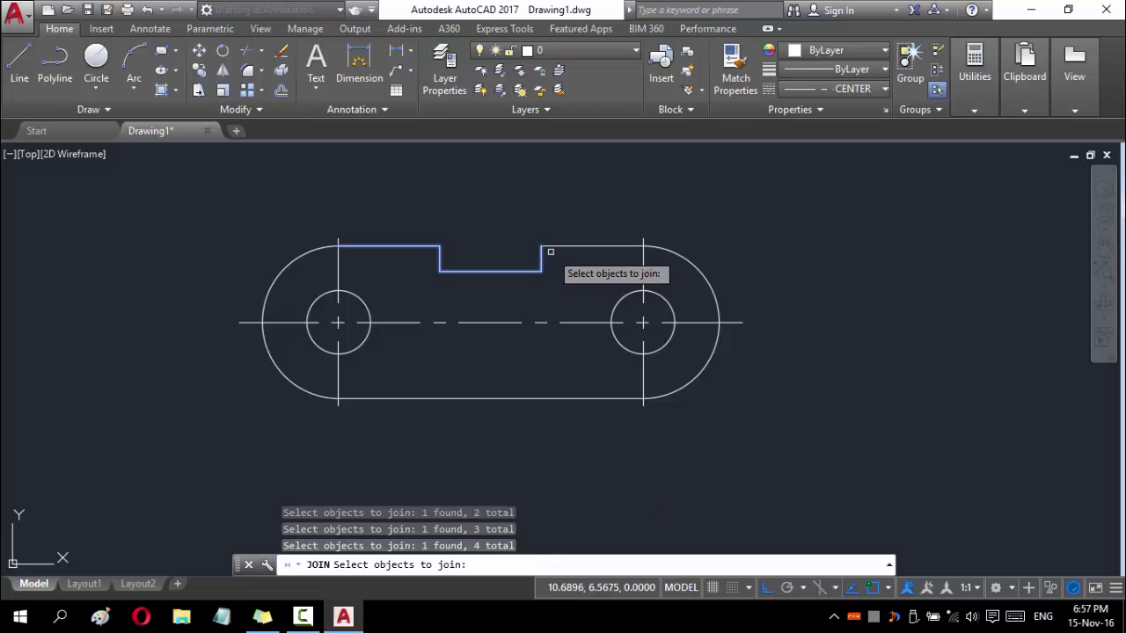
{"action": "left_click", "coordinate": [549, 248]}
{"action": "left_click", "coordinate": [678, 254]}
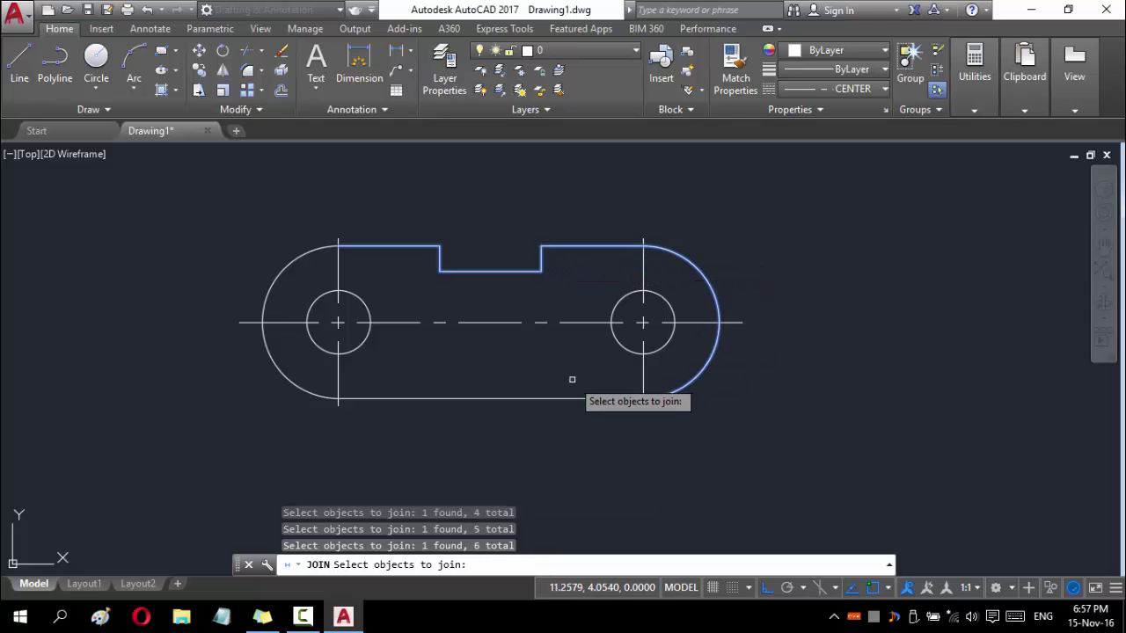
{"action": "left_click", "coordinate": [517, 399]}
{"action": "left_click", "coordinate": [280, 378]}
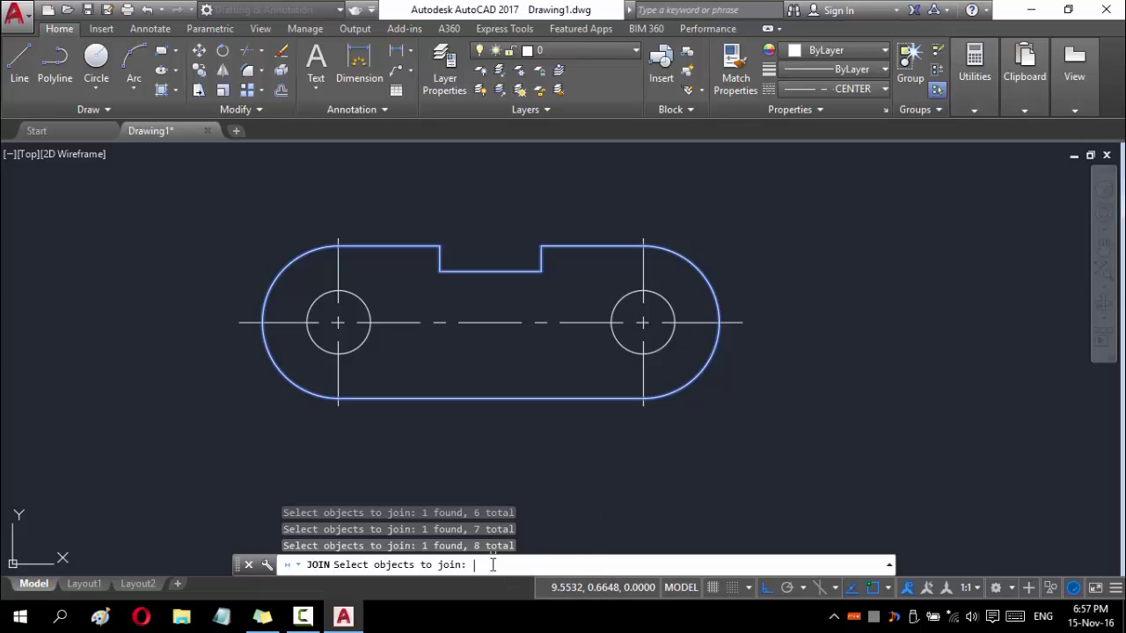
{"action": "key", "text": "Return"}
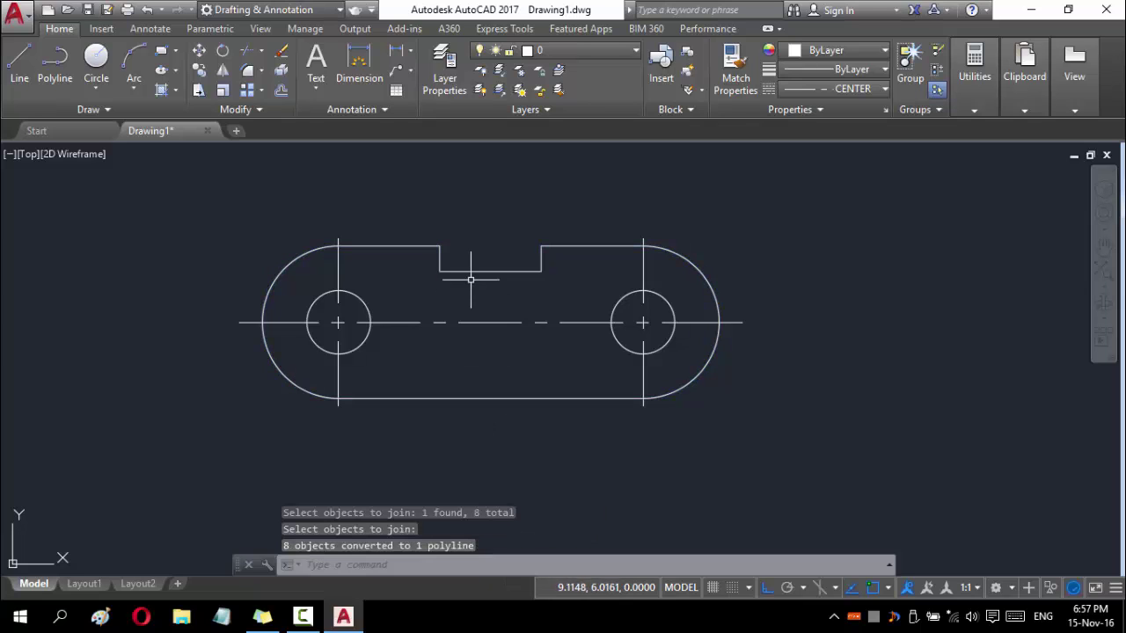
{"action": "left_click", "coordinate": [497, 272]}
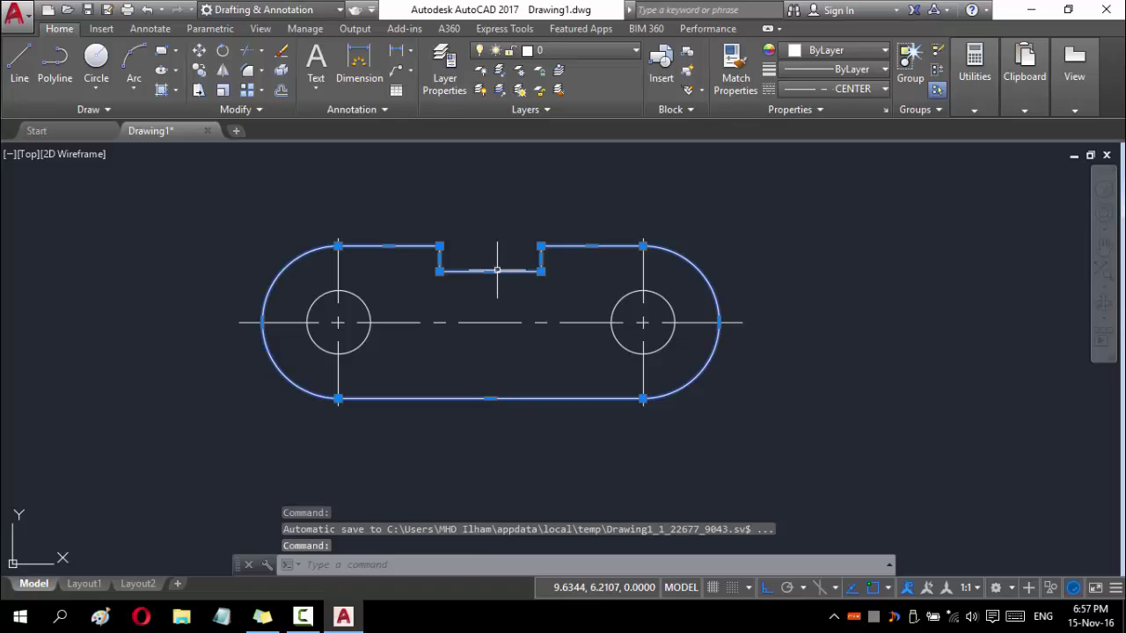
- Write sticky-note lines about finishing with dimensions on a separate dimension layer
{"action": "key", "text": "Escape"}
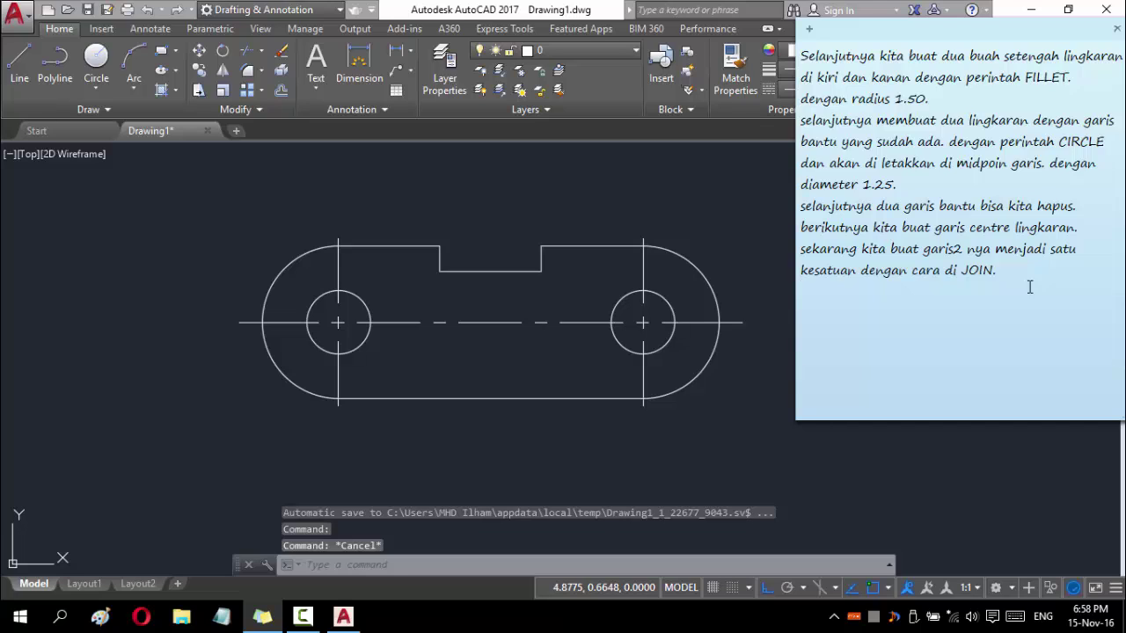
{"action": "type", "text": "yangter"}
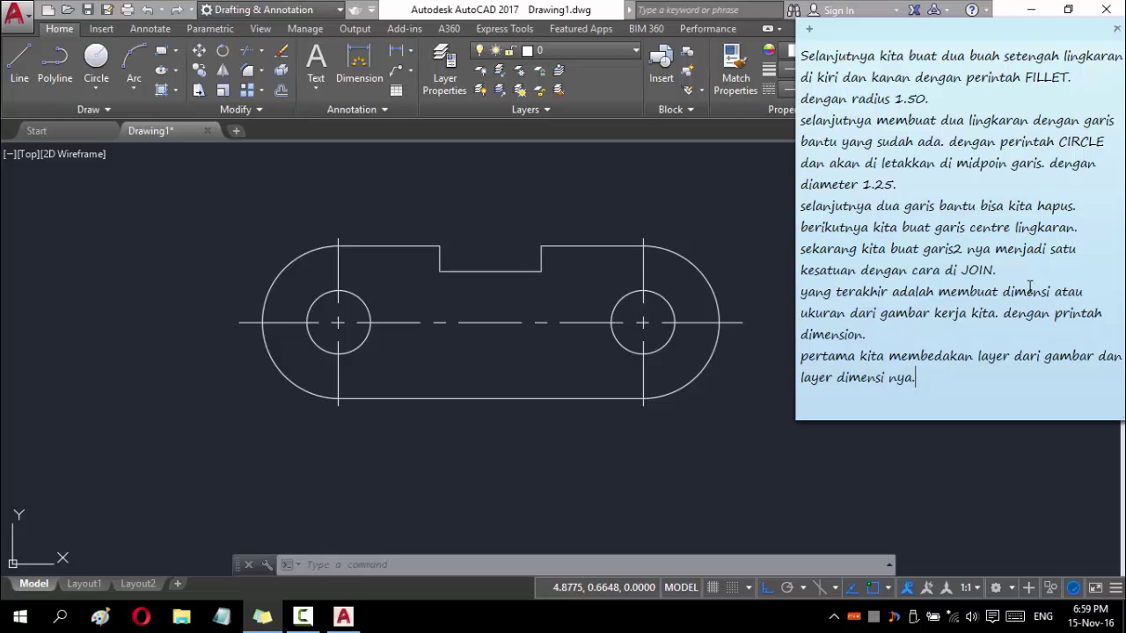
{"action": "left_click", "coordinate": [774, 211]}
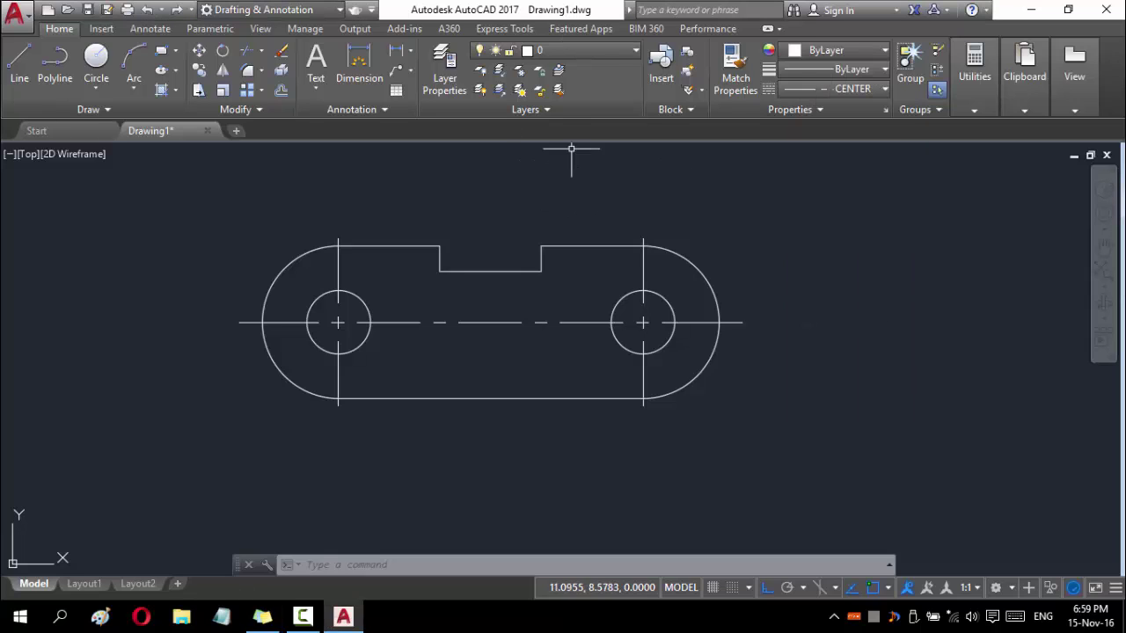
- Create a new layer named Dimensi in the Layer Properties Manager
{"action": "left_click", "coordinate": [517, 565]}
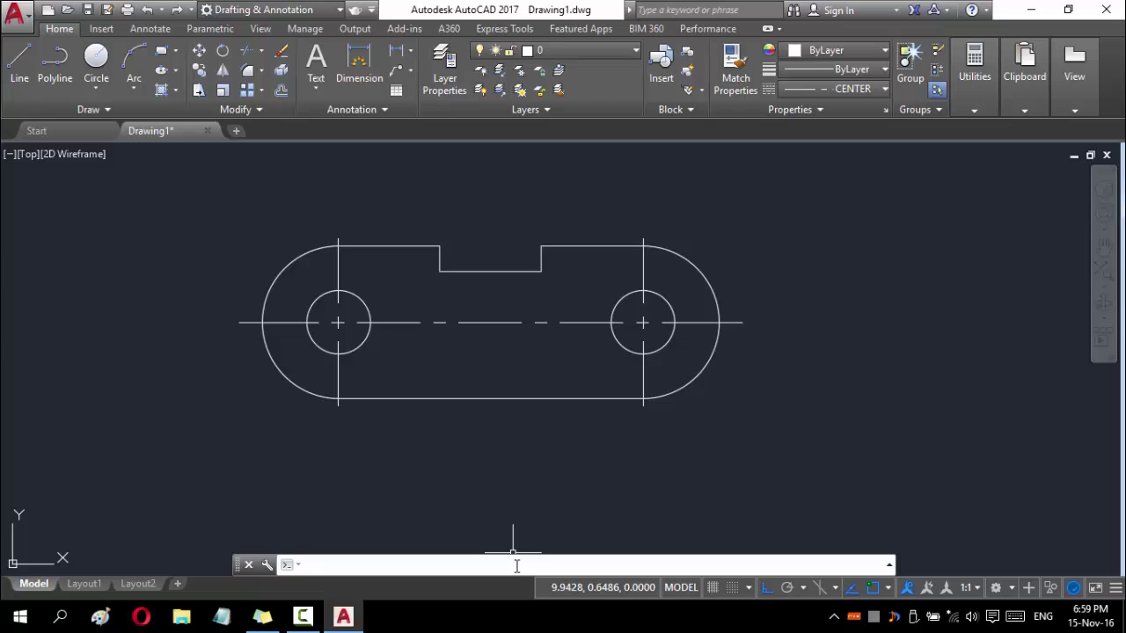
{"action": "type", "text": "layer"}
{"action": "key", "text": "Return"}
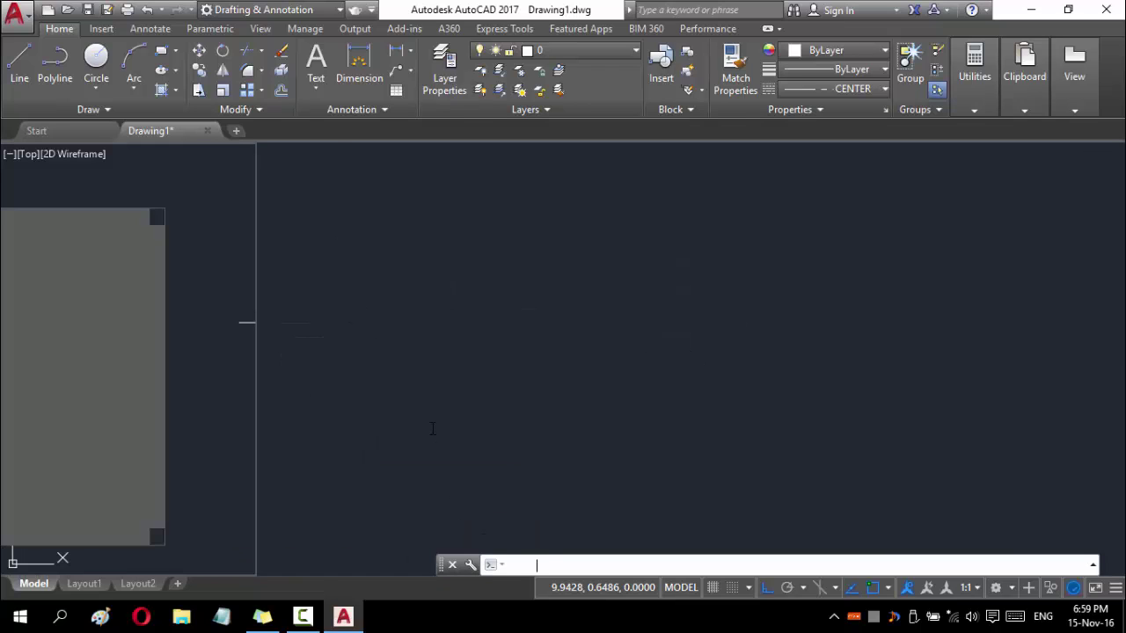
{"action": "left_click", "coordinate": [40, 233]}
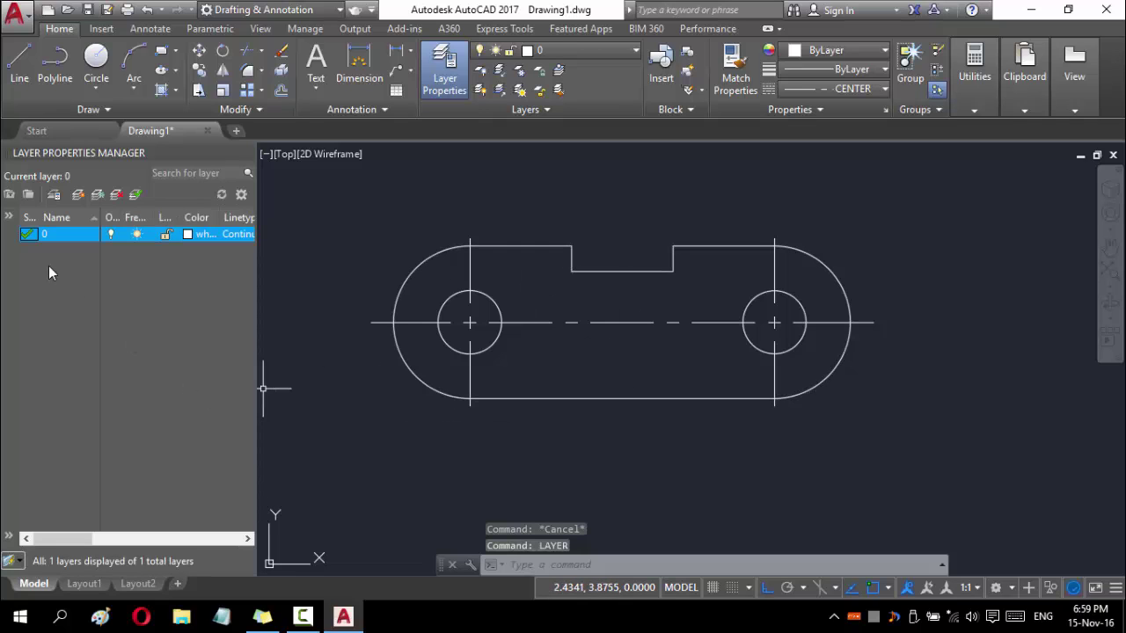
{"action": "right_click", "coordinate": [48, 265]}
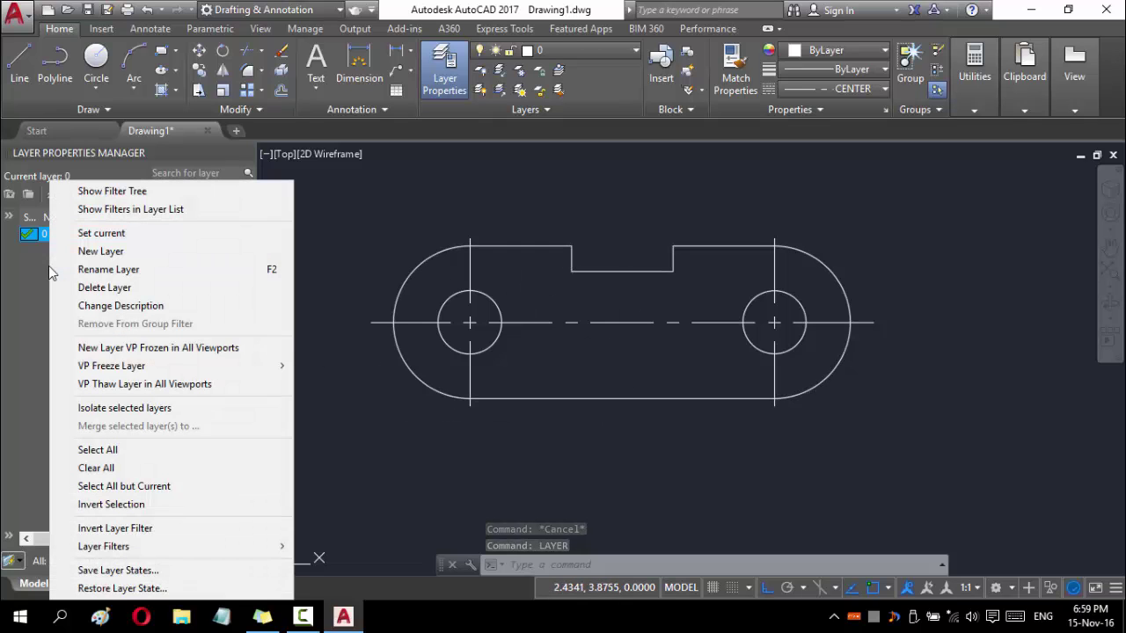
{"action": "left_click", "coordinate": [123, 252]}
{"action": "type", "text": "D"}
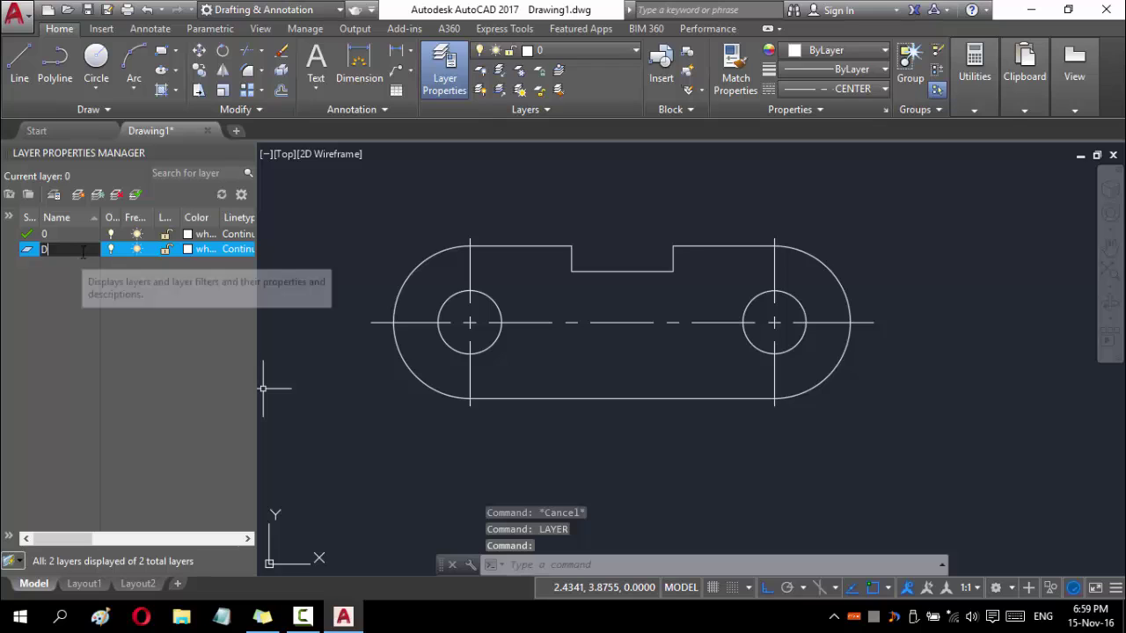
{"action": "type", "text": "ime"}
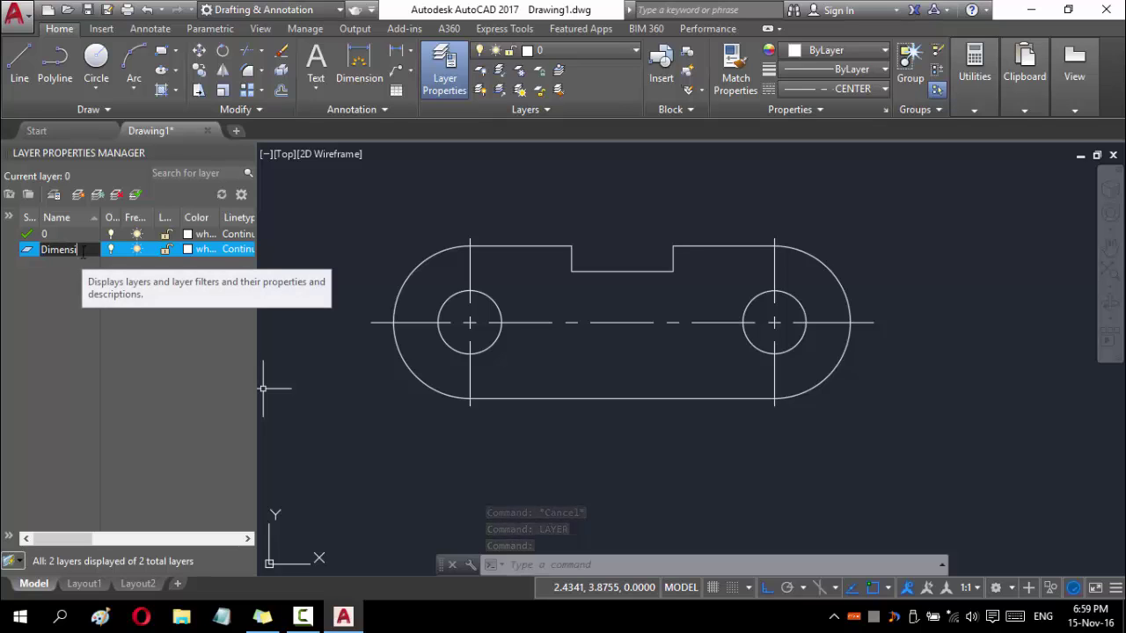
{"action": "type", "text": "nsi"}
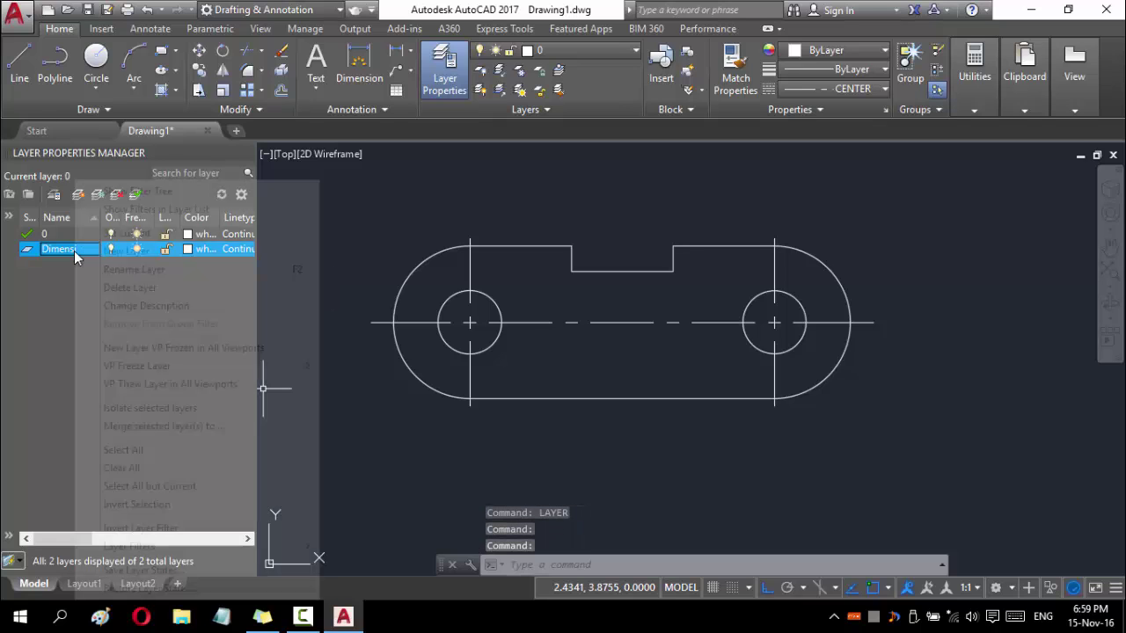
- Make Dimensi current with red colour, and set the current linetype to ByLayer
{"action": "right_click", "coordinate": [74, 251]}
{"action": "left_click", "coordinate": [152, 234]}
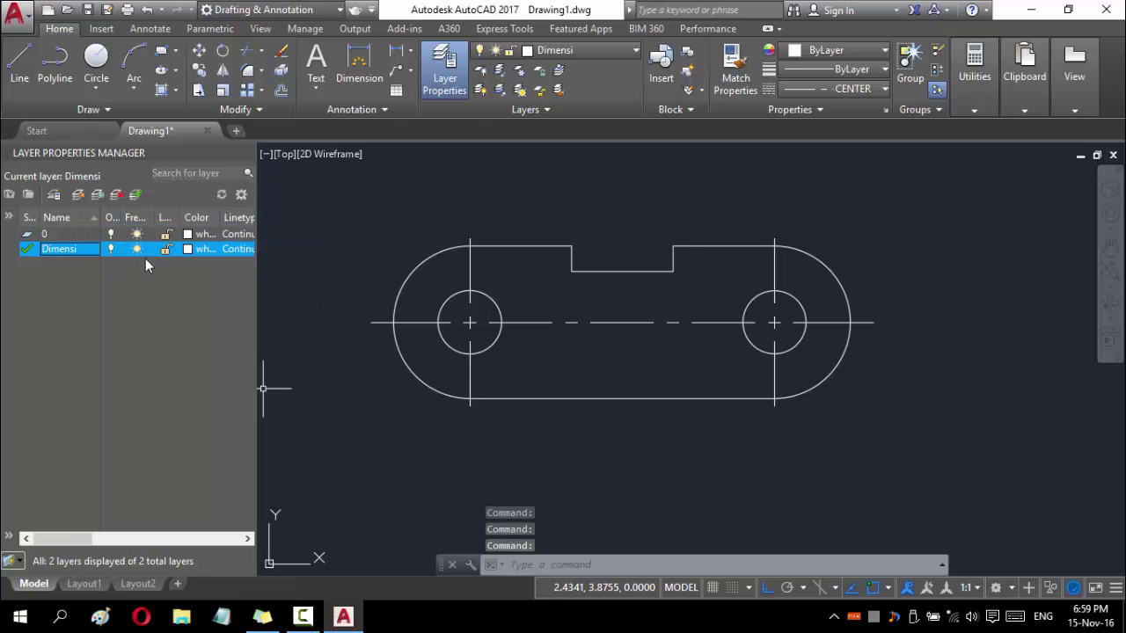
{"action": "left_click", "coordinate": [187, 249]}
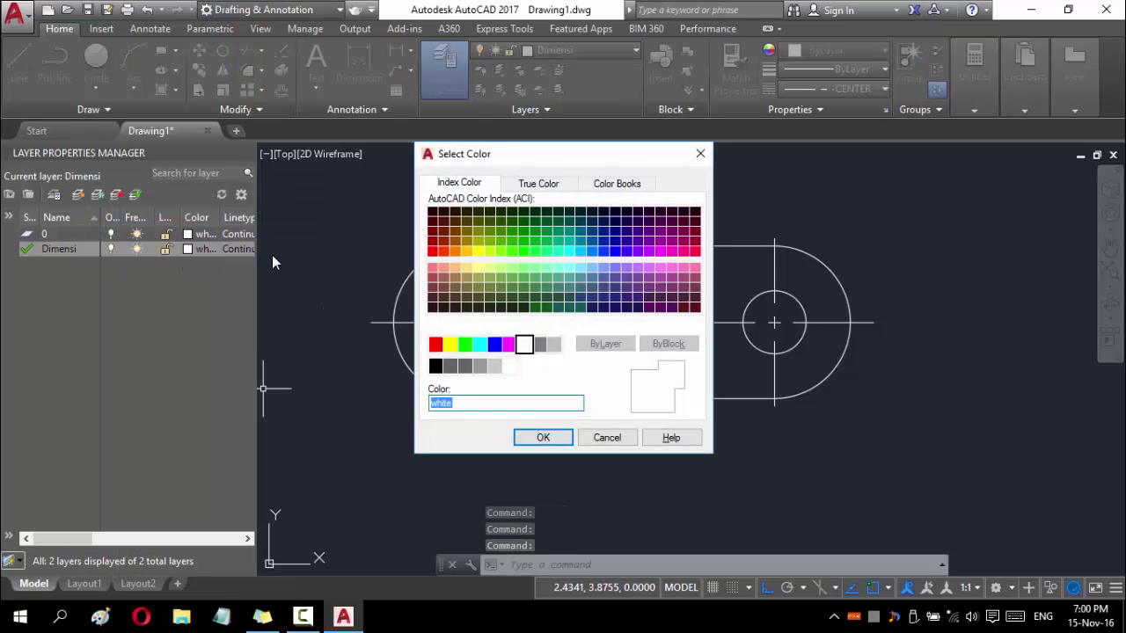
{"action": "left_click", "coordinate": [435, 344]}
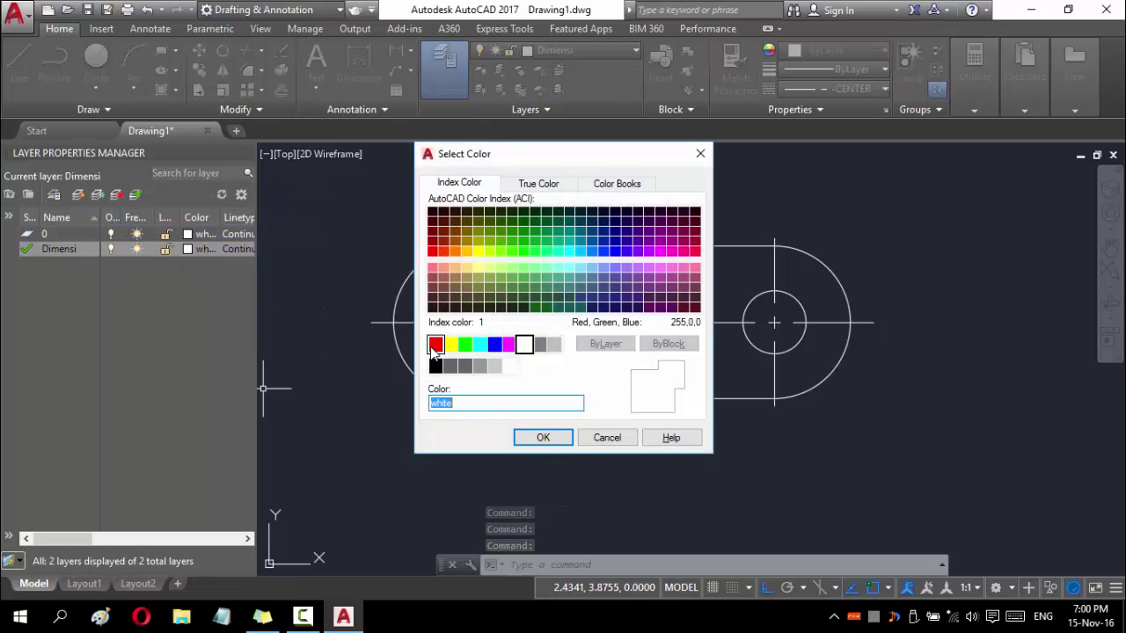
{"action": "left_click", "coordinate": [543, 438]}
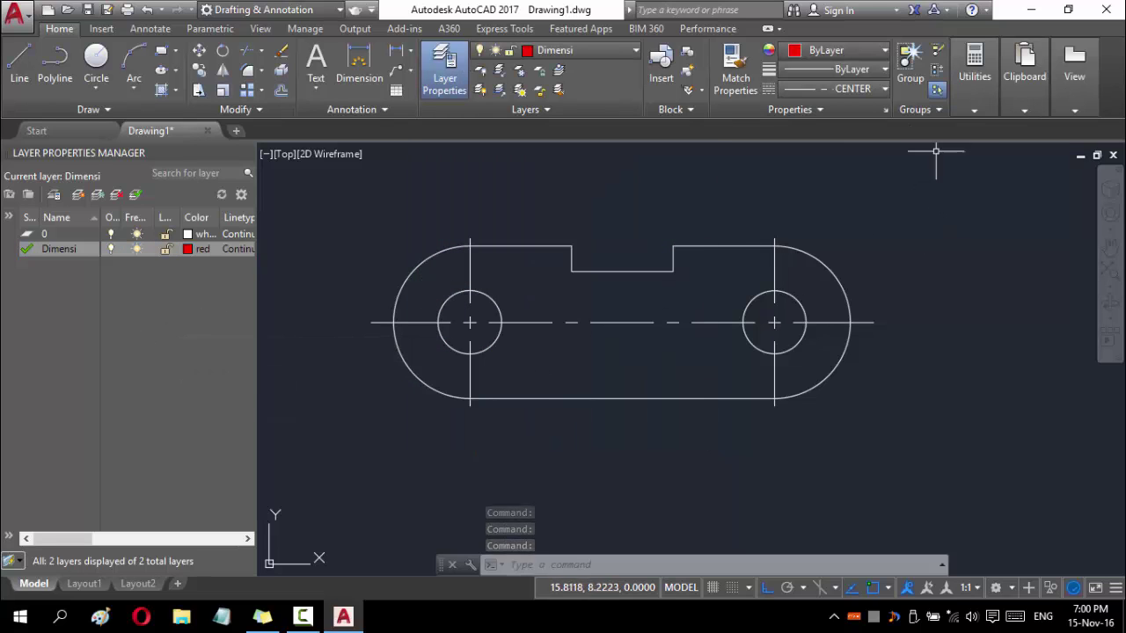
{"action": "left_click", "coordinate": [844, 89]}
{"action": "left_click", "coordinate": [835, 109]}
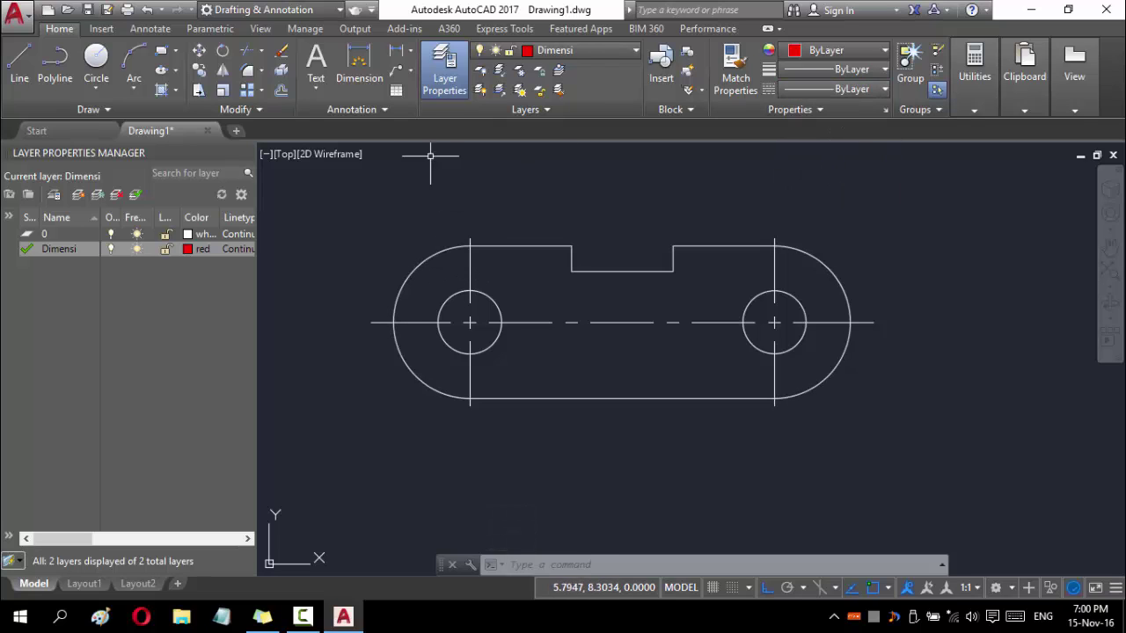
- Dimension the top edge: three 2.0000 spans and the 0.5000 notch depth
{"action": "left_click", "coordinate": [359, 61]}
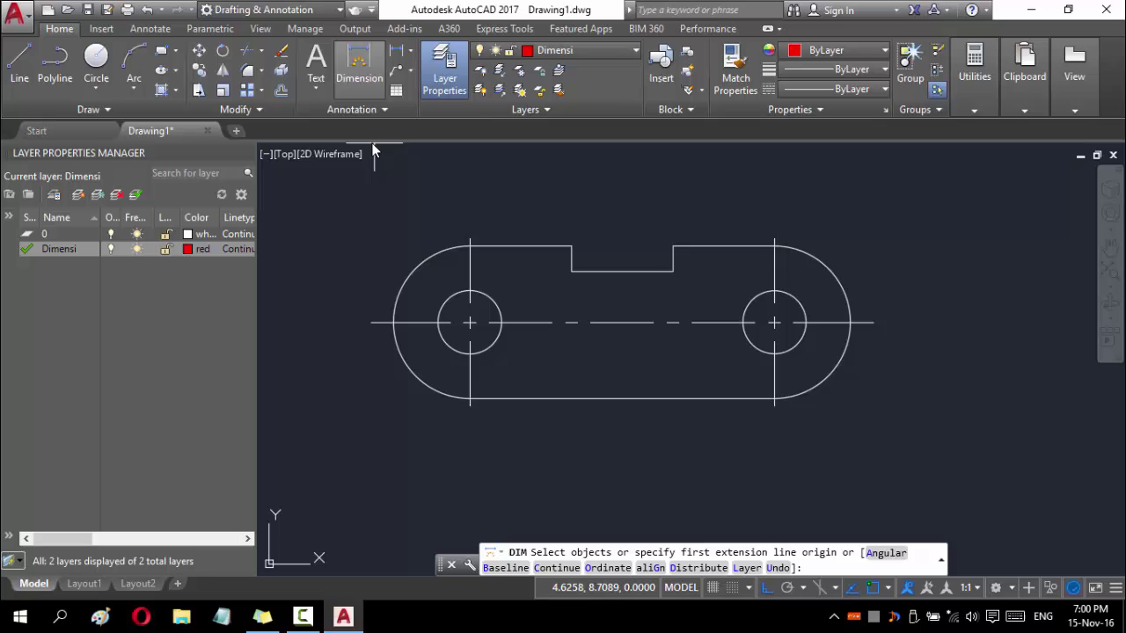
{"action": "left_click", "coordinate": [470, 246]}
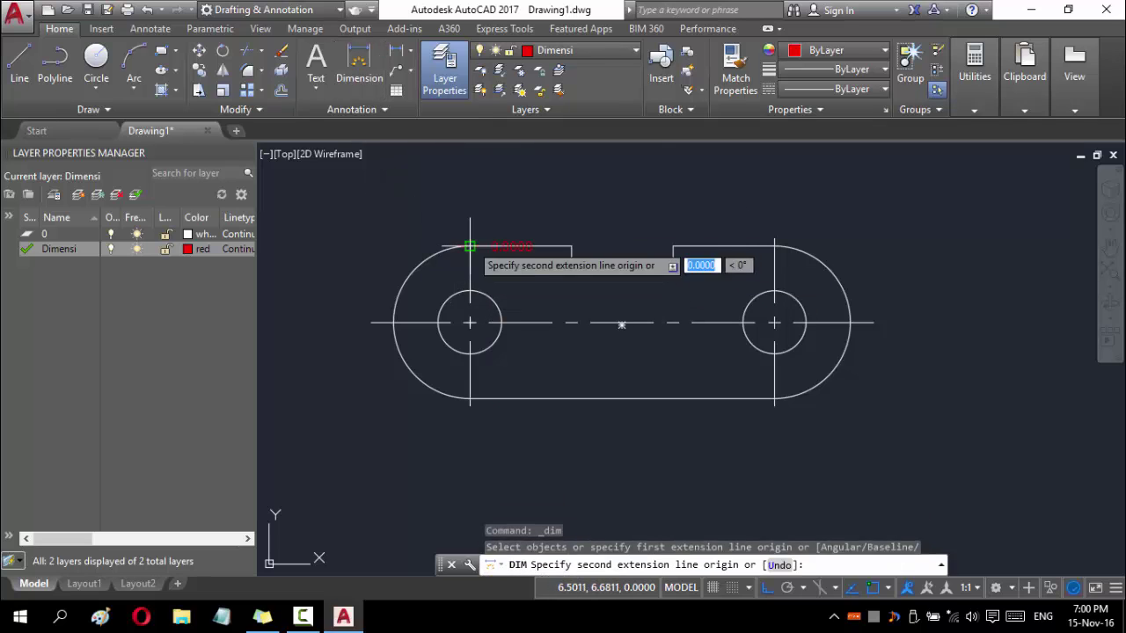
{"action": "left_click", "coordinate": [571, 246]}
{"action": "left_click", "coordinate": [571, 220]}
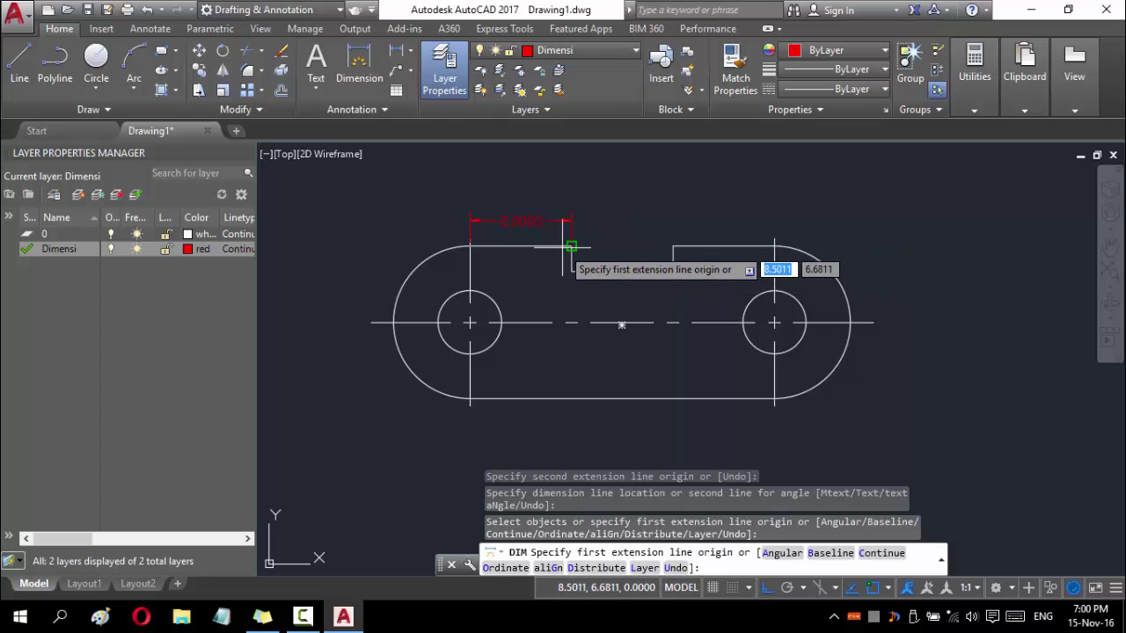
{"action": "left_click", "coordinate": [572, 246]}
{"action": "left_click", "coordinate": [571, 272]}
{"action": "left_click", "coordinate": [591, 260]}
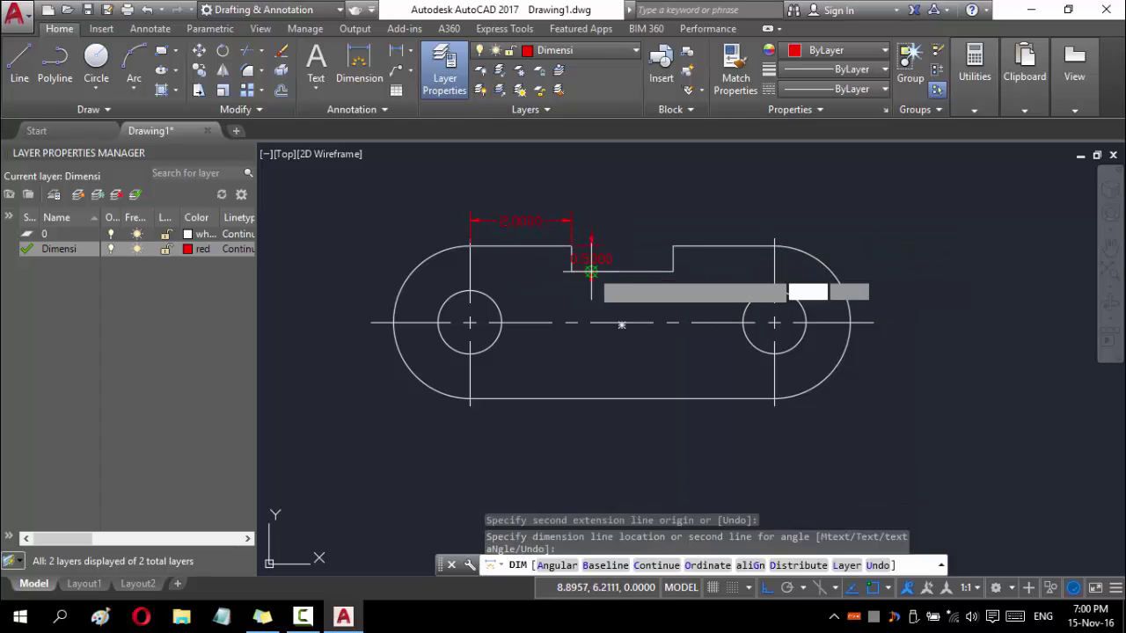
{"action": "left_click", "coordinate": [572, 272]}
{"action": "left_click", "coordinate": [673, 273]}
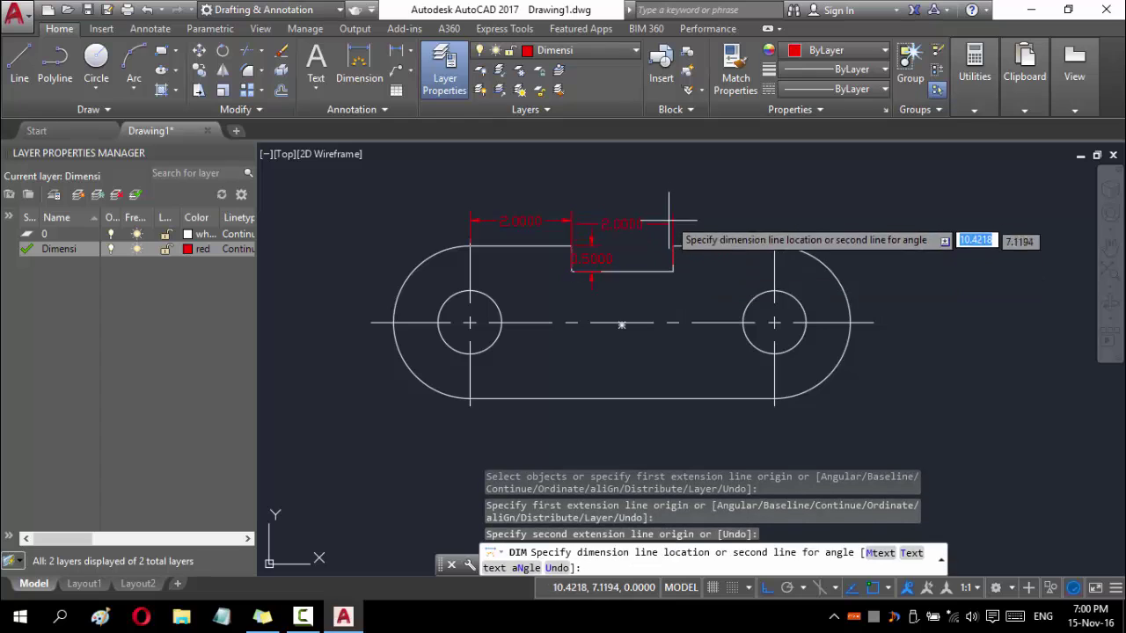
{"action": "left_click", "coordinate": [670, 222]}
{"action": "left_click", "coordinate": [673, 246]}
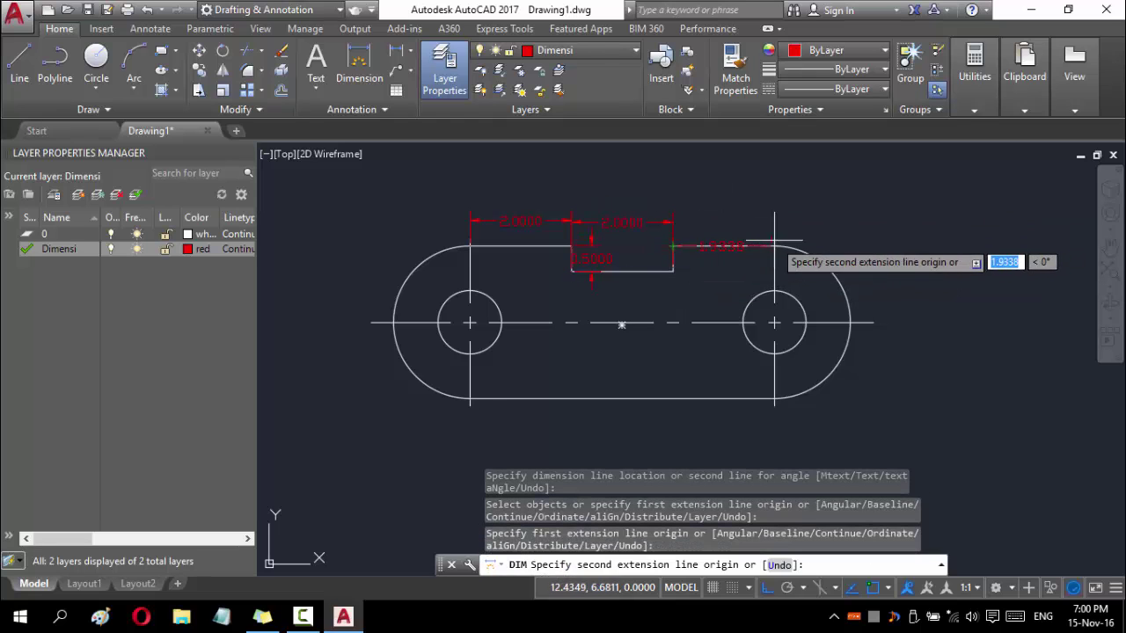
{"action": "left_click", "coordinate": [774, 246]}
{"action": "left_click", "coordinate": [778, 223]}
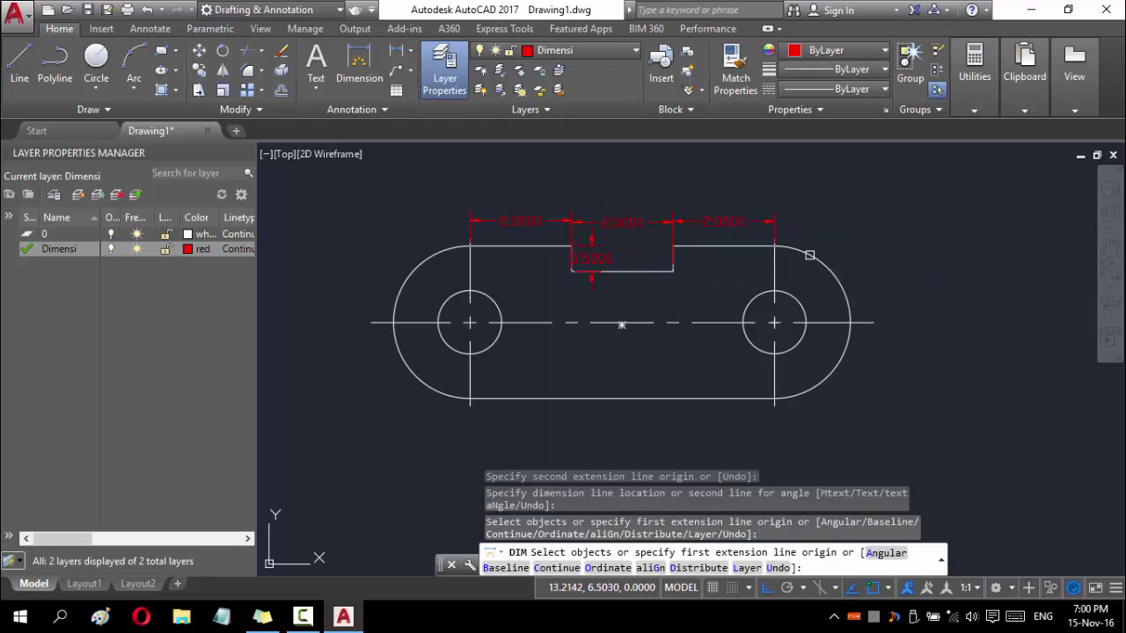
- Add the 3.0000 right-side height and 6.0000 bottom length dimensions
{"action": "left_click", "coordinate": [774, 246]}
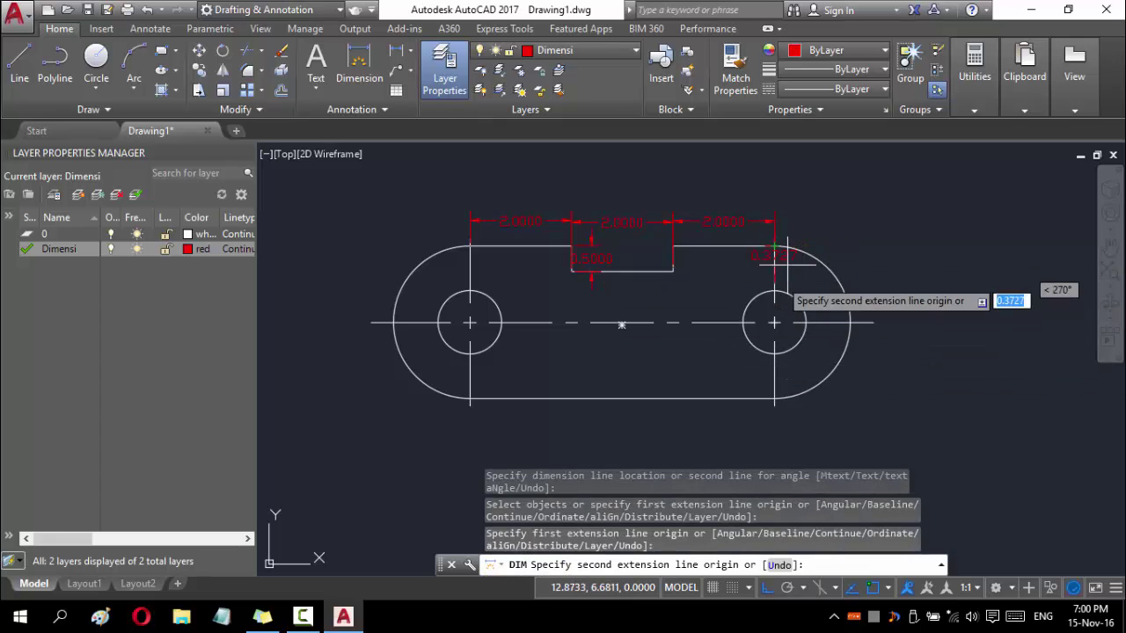
{"action": "left_click", "coordinate": [778, 398]}
{"action": "left_click", "coordinate": [933, 290]}
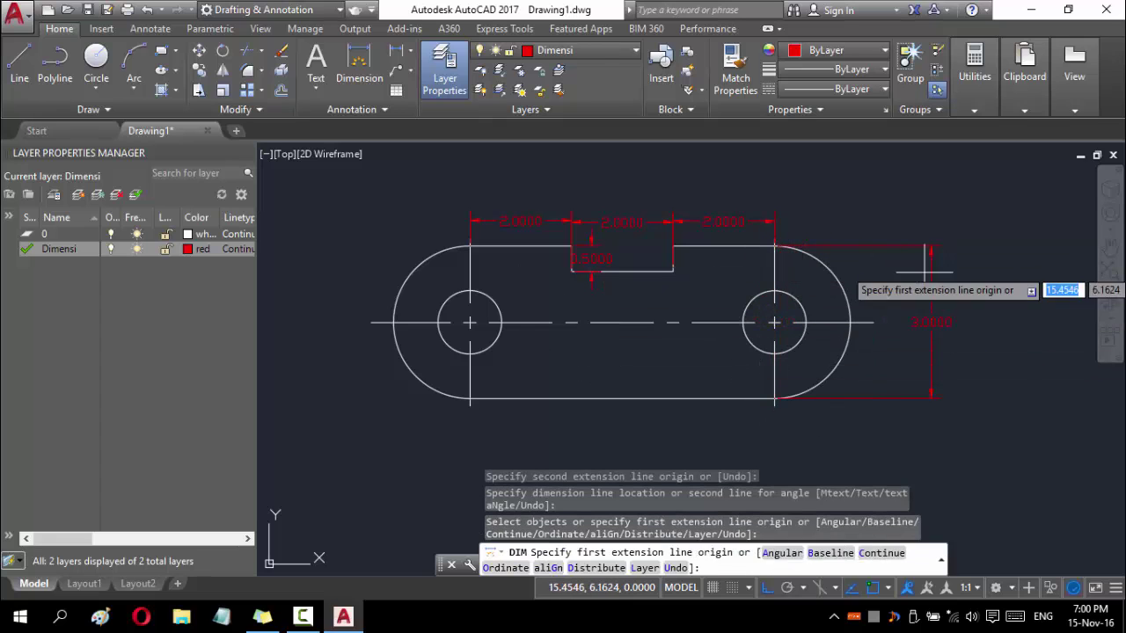
{"action": "left_click", "coordinate": [776, 401]}
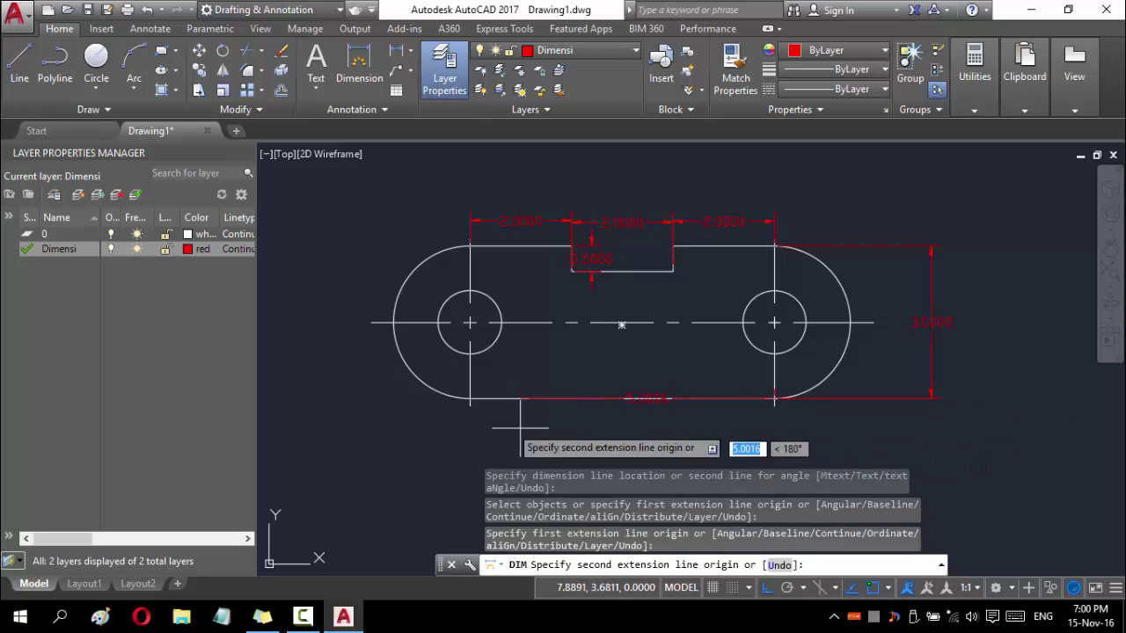
{"action": "left_click", "coordinate": [470, 399]}
{"action": "left_click", "coordinate": [479, 437]}
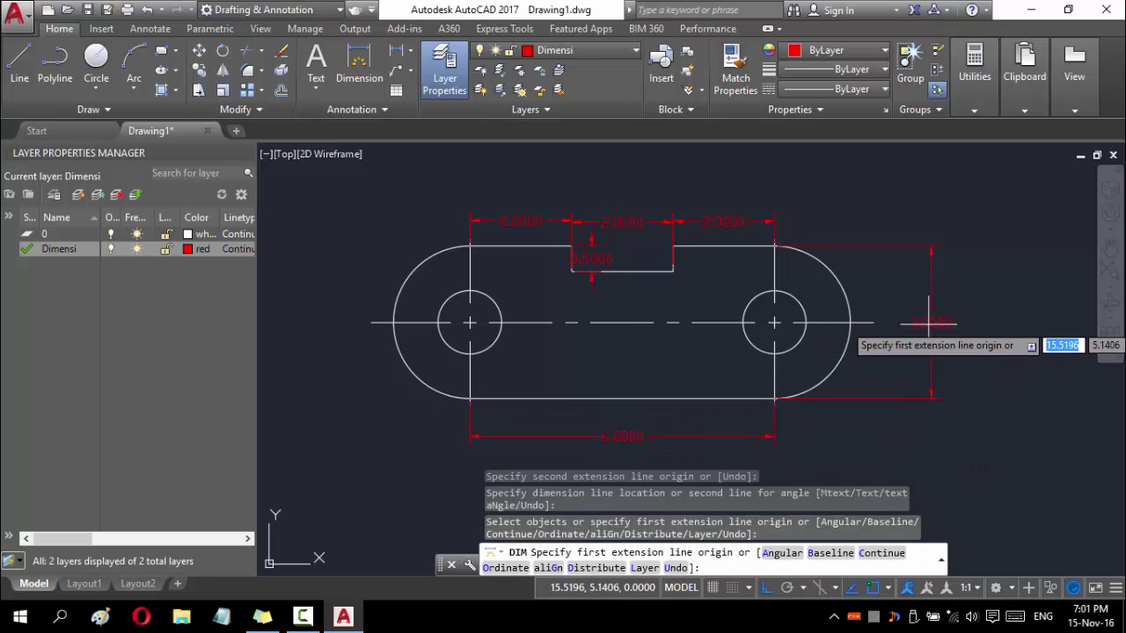
{"action": "key", "text": "Escape"}
- Move the 3.0000 height dimension text to a clearer position
{"action": "left_click", "coordinate": [932, 308]}
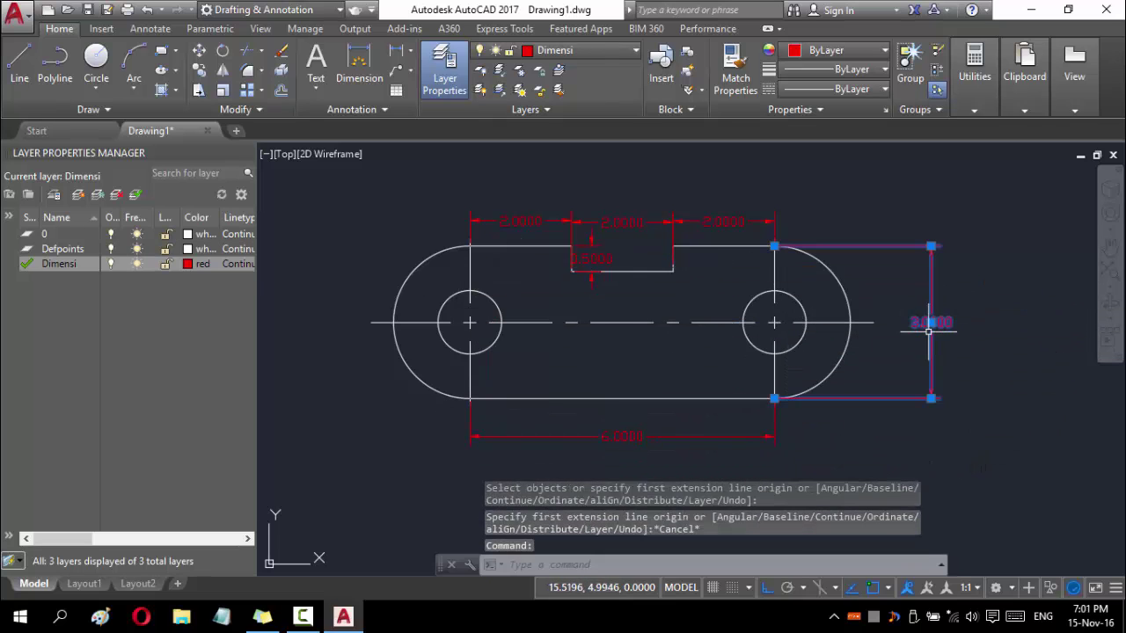
{"action": "left_click", "coordinate": [930, 322]}
{"action": "left_click", "coordinate": [890, 322]}
{"action": "scroll", "coordinate": [585, 250], "scroll_direction": "down", "scroll_amount": 2}
{"action": "scroll", "coordinate": [580, 241], "scroll_direction": "up", "scroll_amount": 6}
{"action": "left_click", "coordinate": [571, 237]}
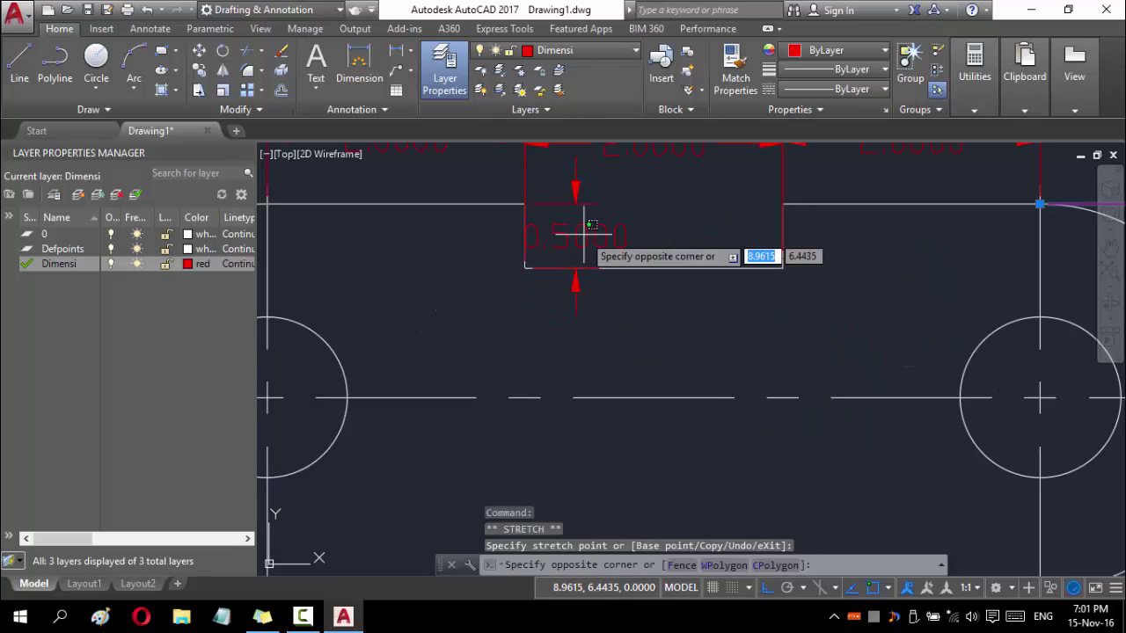
{"action": "key", "text": "Escape"}
- Adjust the 0.5000 notch dimension and stretch the middle 2.0000 dimension's extension line
{"action": "left_click", "coordinate": [578, 234]}
{"action": "left_click", "coordinate": [577, 236]}
{"action": "middle_click_drag", "start_coordinate": [616, 229], "coordinate": [629, 287]}
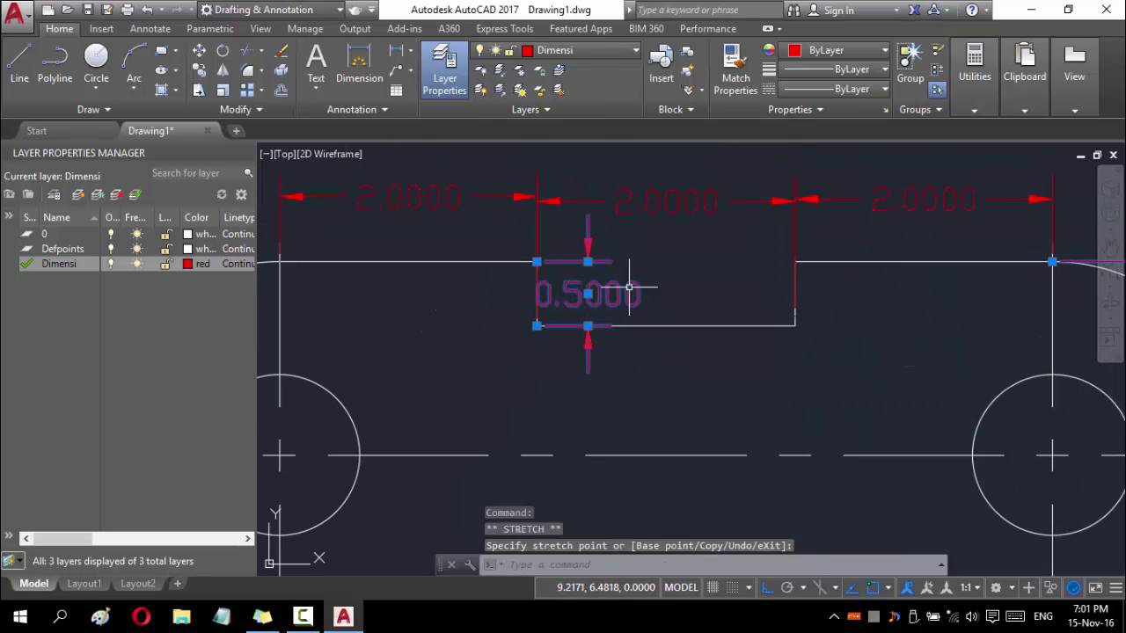
{"action": "key", "text": "Escape"}
{"action": "left_click", "coordinate": [666, 201]}
{"action": "left_click", "coordinate": [666, 201]}
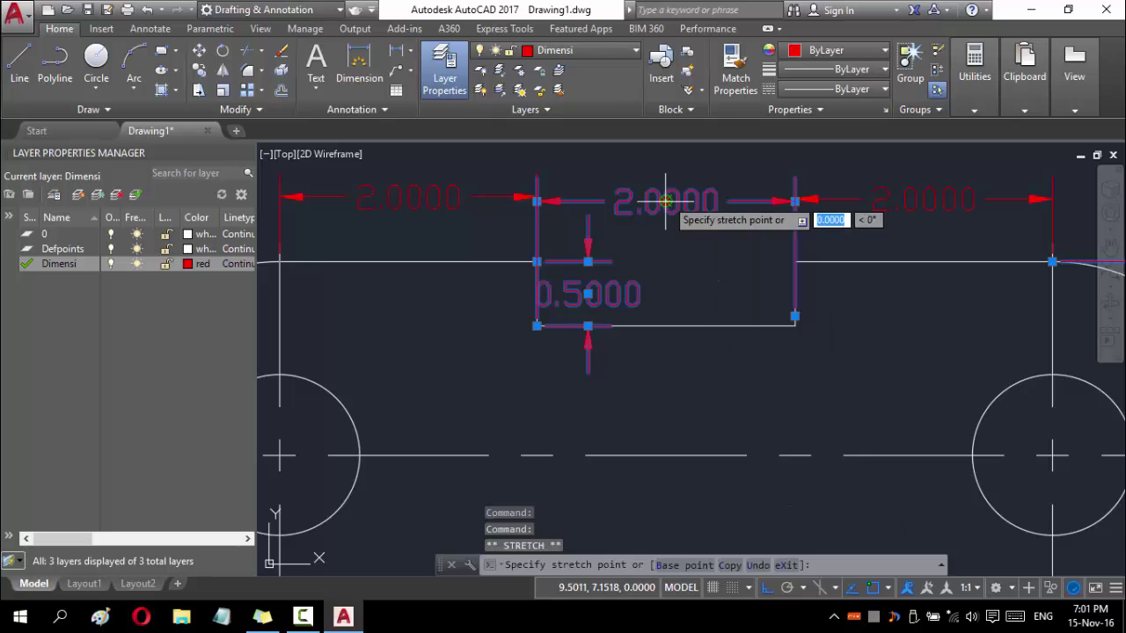
{"action": "key", "text": "Escape"}
{"action": "left_click", "coordinate": [539, 220]}
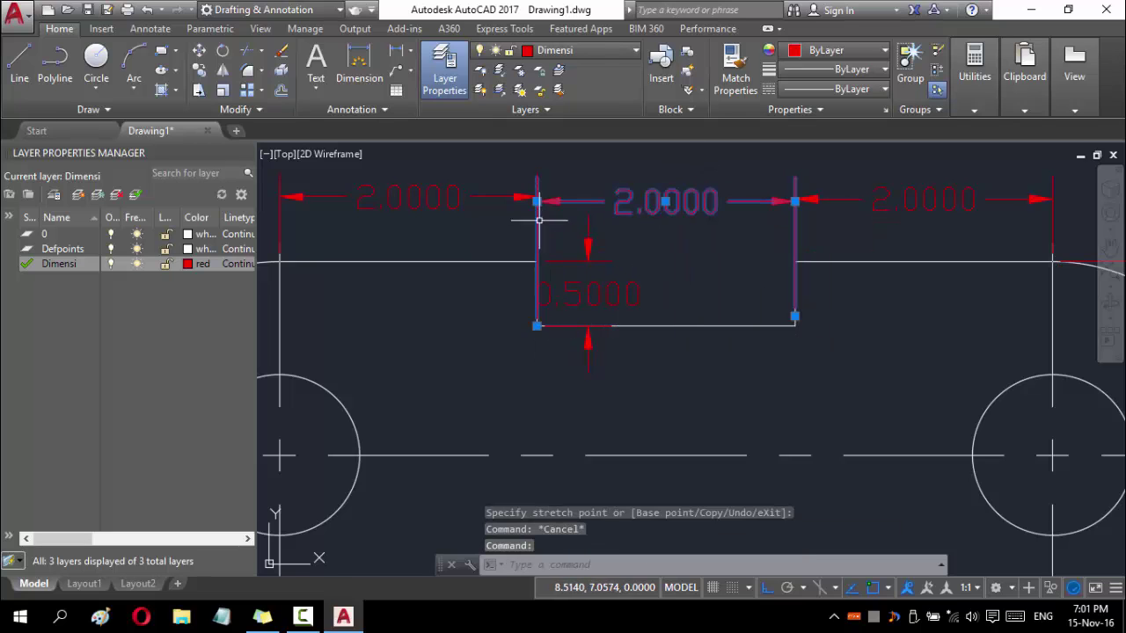
{"action": "left_click", "coordinate": [536, 325]}
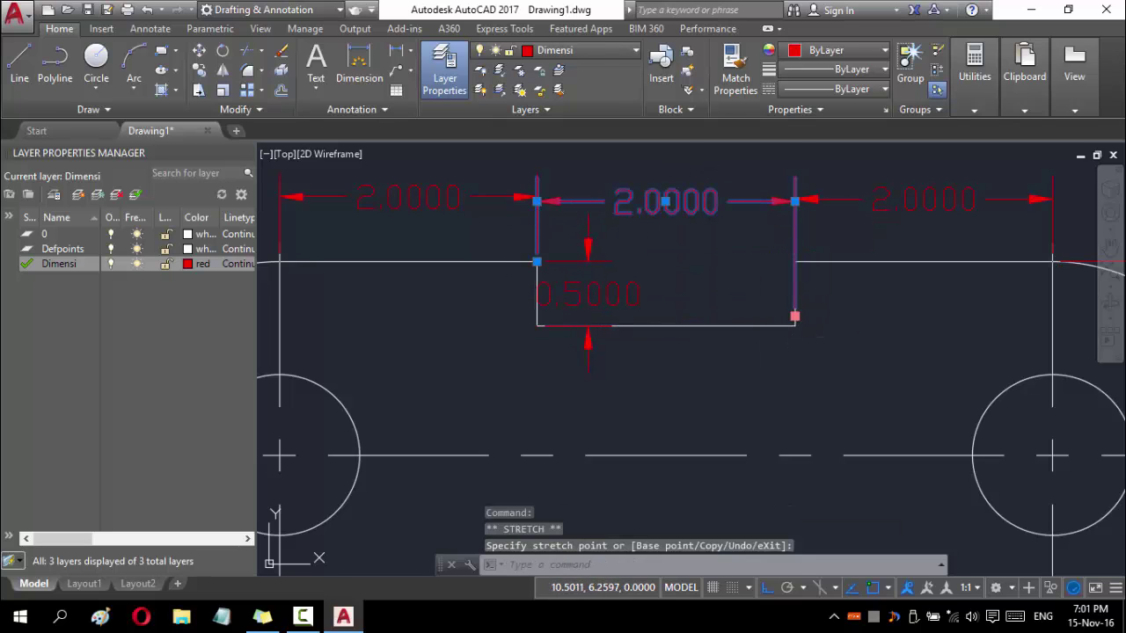
{"action": "left_click", "coordinate": [796, 260]}
{"action": "key", "text": "Escape"}
- Select the left and middle 2.0000 dimensions, retrying until they are highlighted
{"action": "left_click", "coordinate": [748, 228]}
{"action": "key", "text": "Escape"}
{"action": "left_click", "coordinate": [437, 199]}
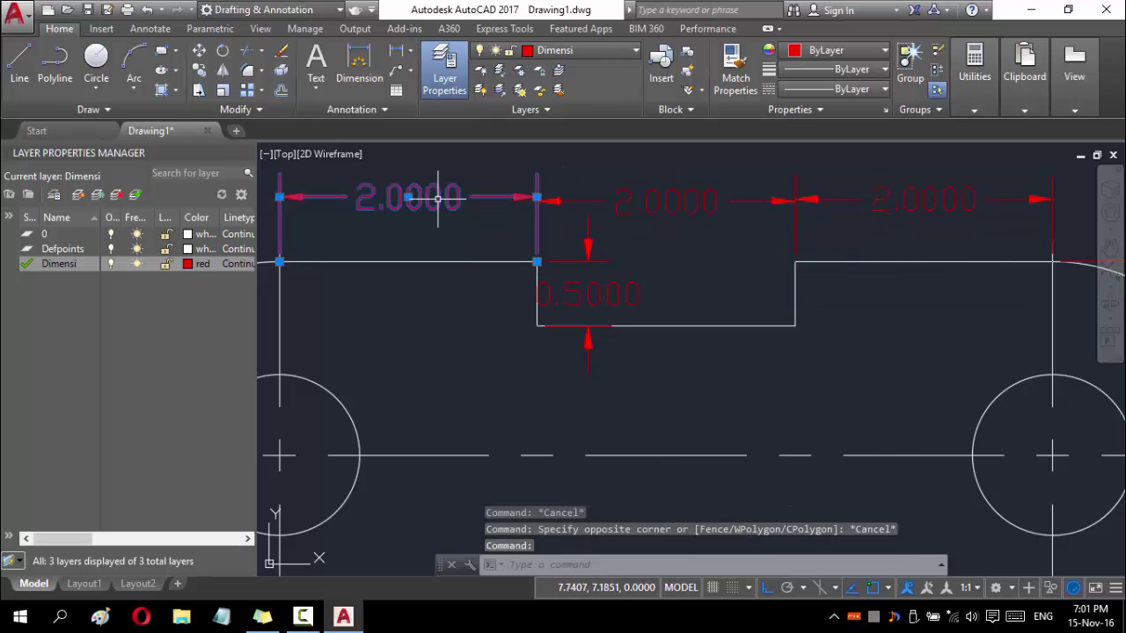
{"action": "left_click", "coordinate": [695, 196]}
{"action": "left_click", "coordinate": [796, 200]}
{"action": "key", "text": "Escape"}
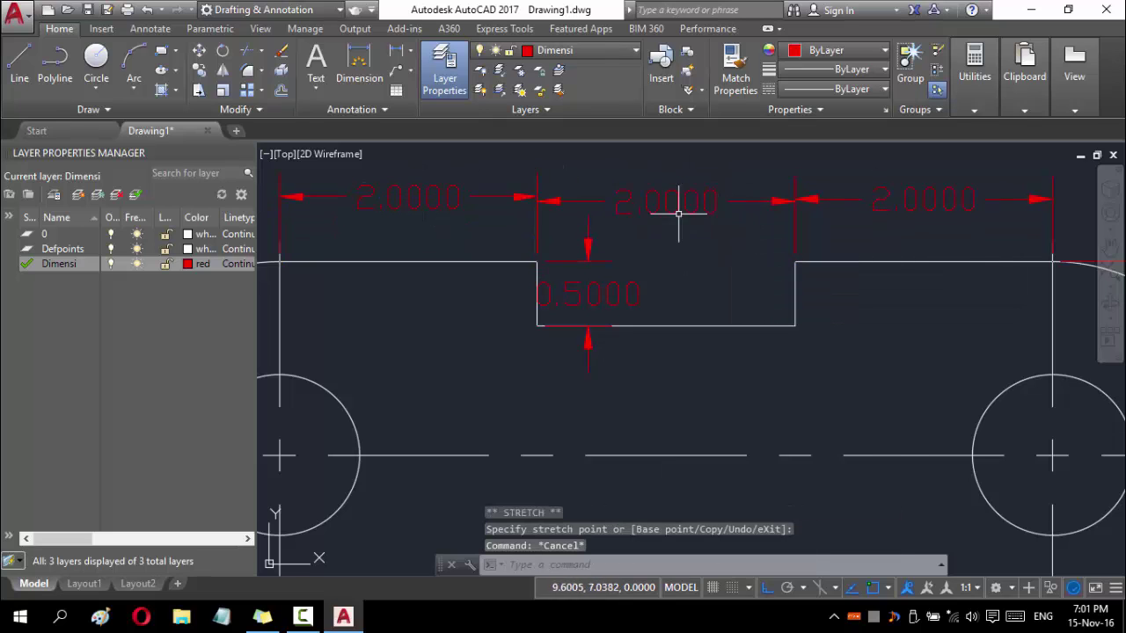
{"action": "left_click", "coordinate": [422, 190]}
{"action": "key", "text": "Escape"}
{"action": "left_click", "coordinate": [402, 188]}
{"action": "key", "text": "Escape"}
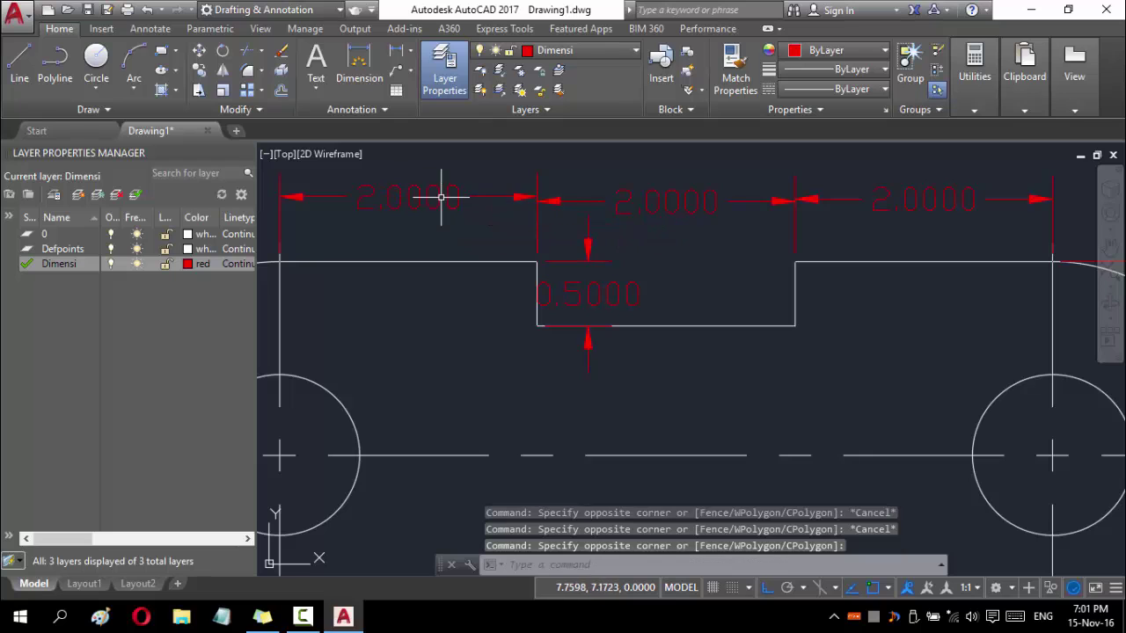
{"action": "left_click", "coordinate": [440, 189]}
- Move the middle 2.0000 text so it sits between its arrows
{"action": "left_click", "coordinate": [452, 191]}
{"action": "left_click", "coordinate": [408, 197]}
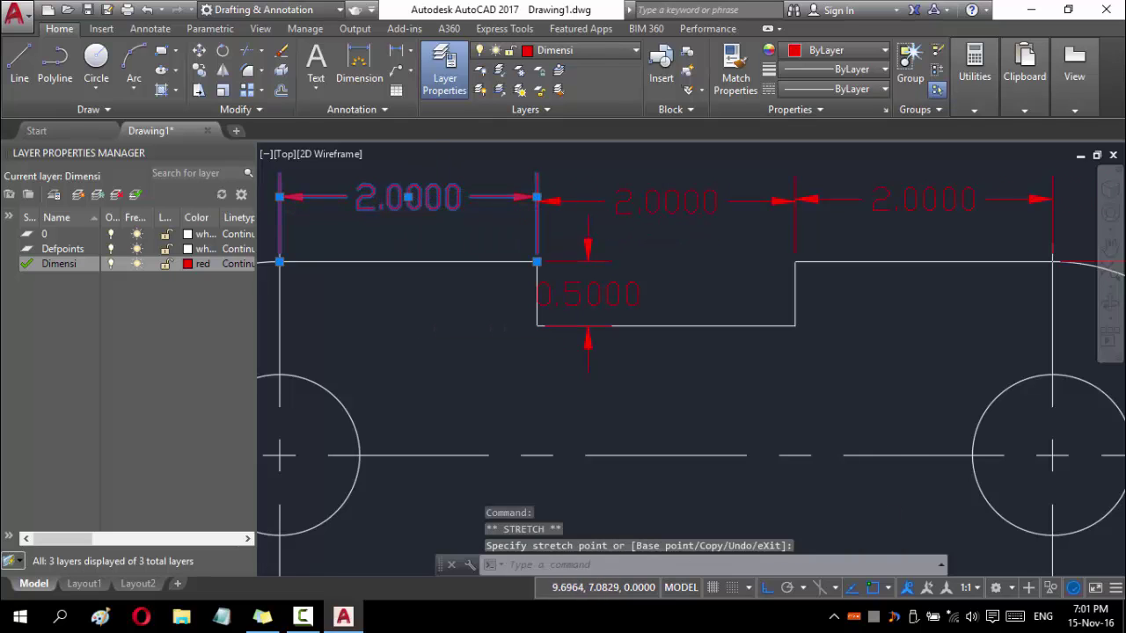
{"action": "scroll", "coordinate": [905, 197], "scroll_direction": "up", "scroll_amount": 2}
{"action": "scroll", "coordinate": [538, 202], "scroll_direction": "down", "scroll_amount": 4}
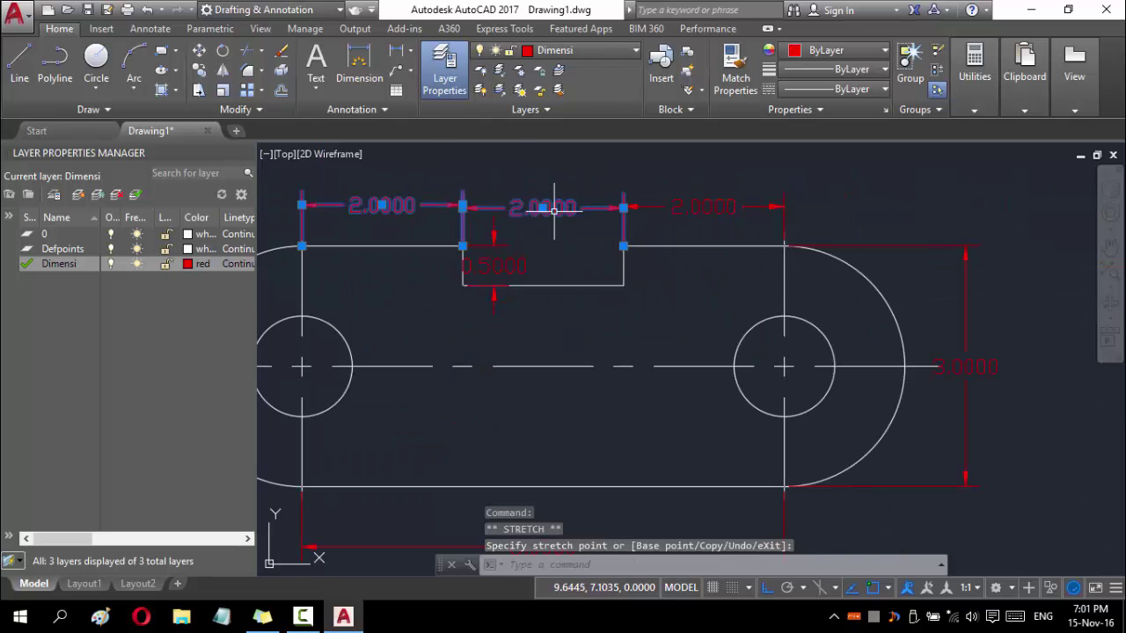
{"action": "left_click", "coordinate": [541, 209]}
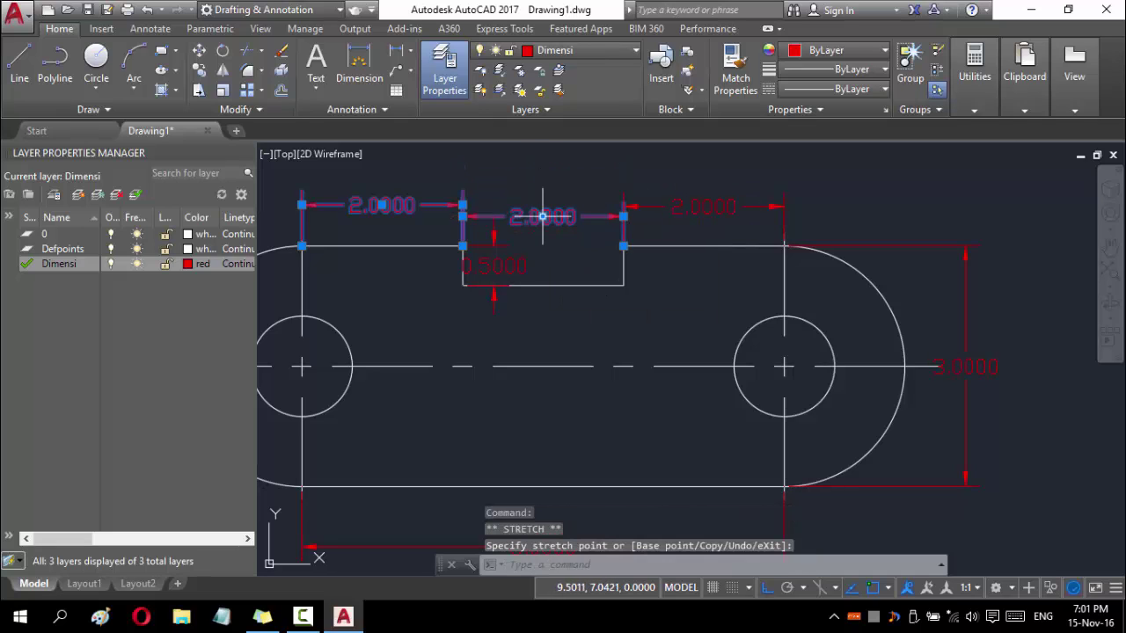
- Reposition the left 2.0000 text and recentre the whole part in the view
{"action": "left_click", "coordinate": [381, 204]}
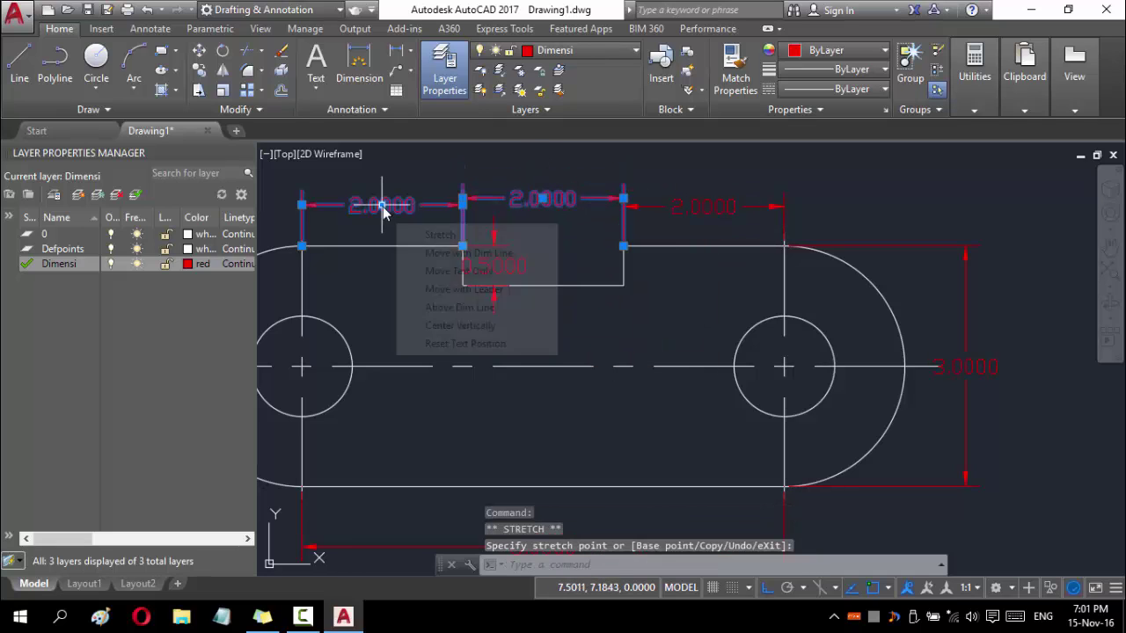
{"action": "left_click", "coordinate": [389, 195]}
{"action": "scroll", "coordinate": [524, 232], "scroll_direction": "up", "scroll_amount": 2}
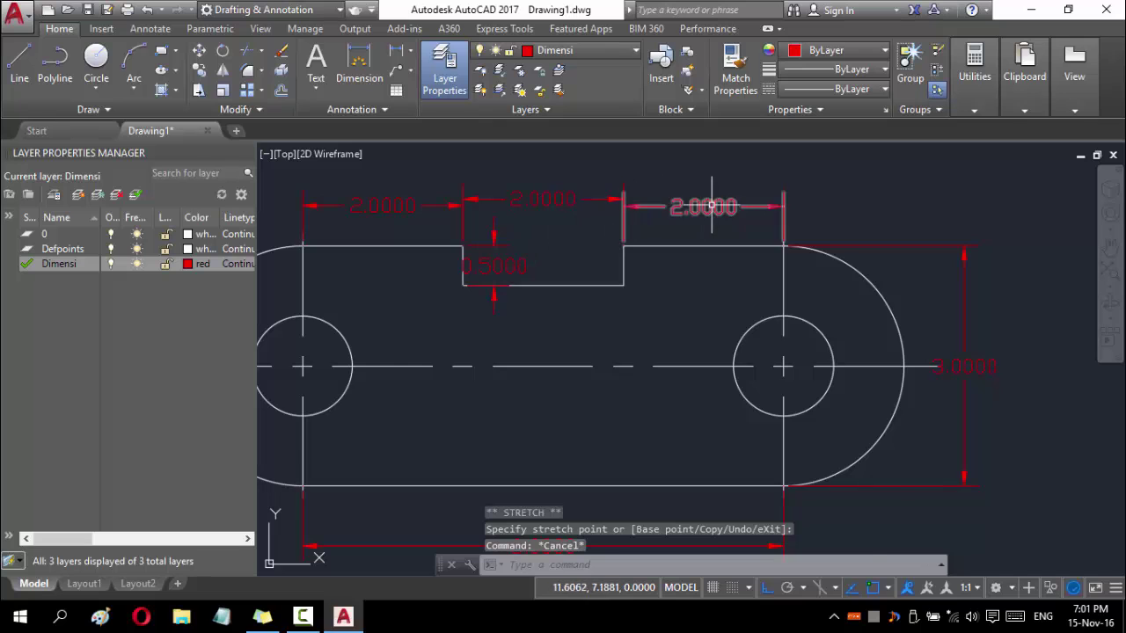
{"action": "scroll", "coordinate": [516, 296], "scroll_direction": "up", "scroll_amount": 1}
{"action": "scroll", "coordinate": [563, 273], "scroll_direction": "down", "scroll_amount": 3}
{"action": "scroll", "coordinate": [616, 290], "scroll_direction": "down", "scroll_amount": 2}
{"action": "middle_click_drag", "start_coordinate": [618, 312], "coordinate": [584, 282]}
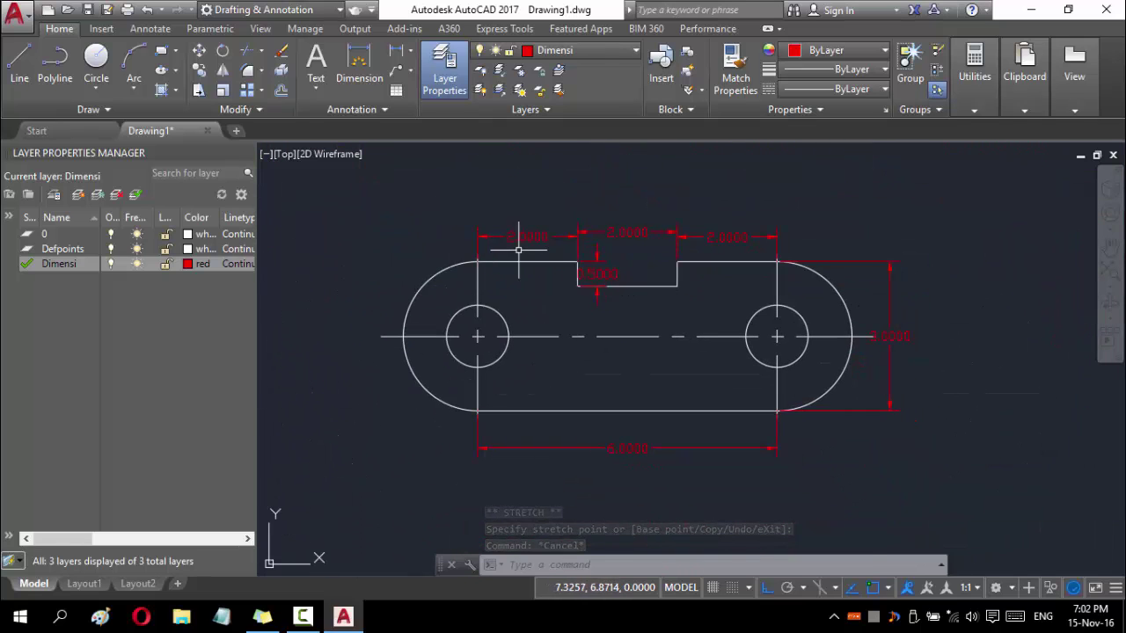
- Add an R1.5000 radius dimension to the right arc, placed at the upper right
{"action": "left_click", "coordinate": [409, 50]}
{"action": "left_click", "coordinate": [439, 218]}
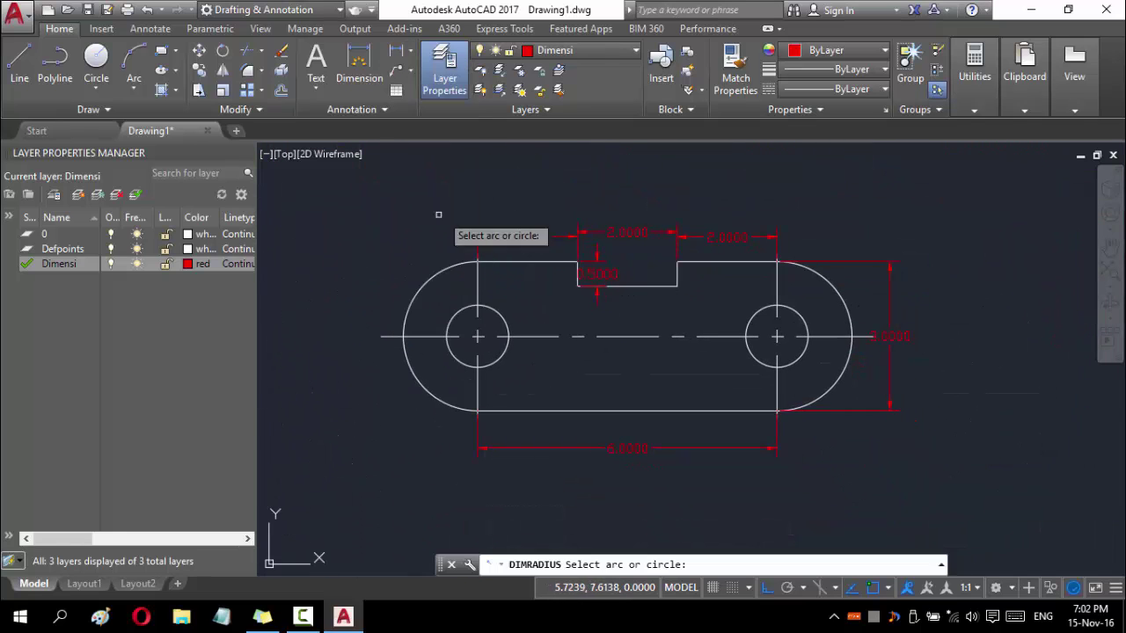
{"action": "left_click", "coordinate": [828, 295]}
{"action": "middle_click_drag", "start_coordinate": [871, 231], "coordinate": [791, 202]}
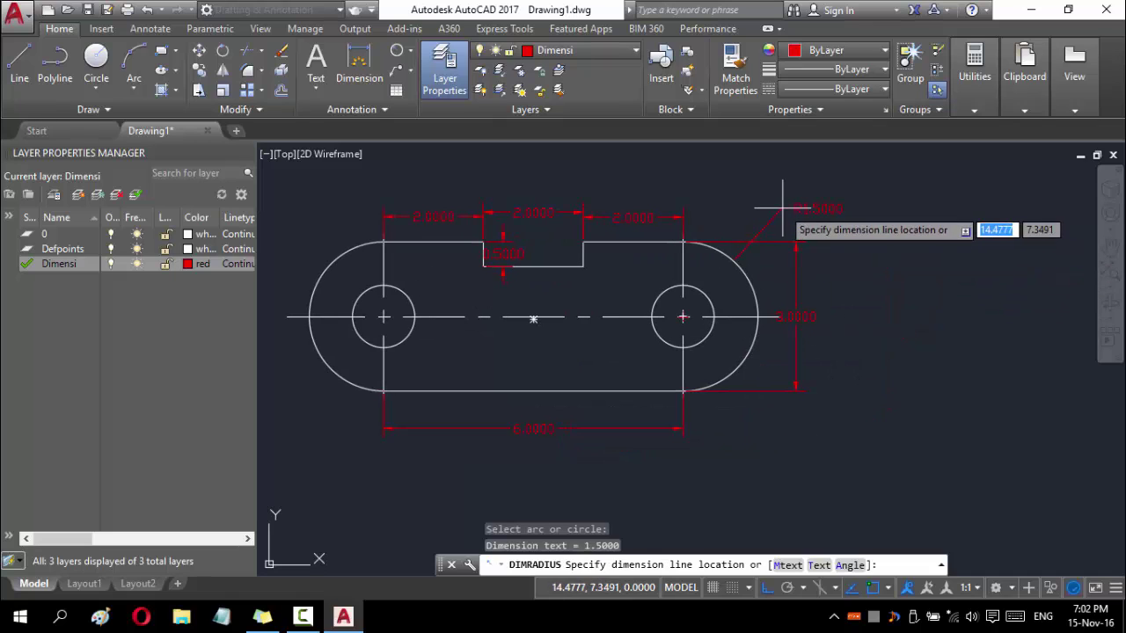
{"action": "left_click", "coordinate": [797, 203]}
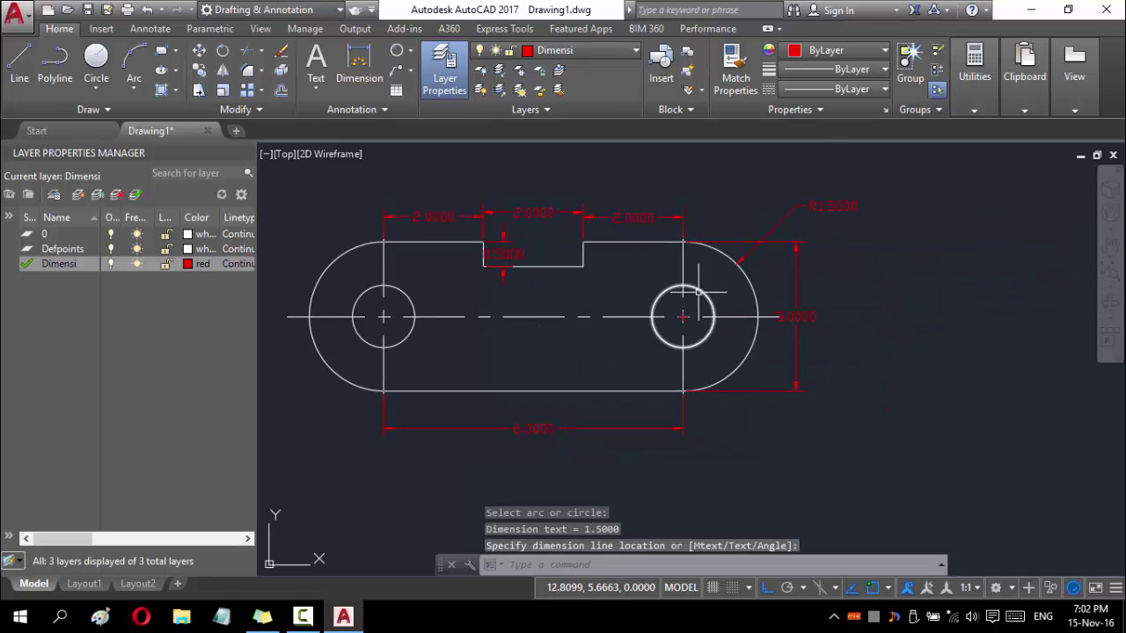
{"action": "left_click", "coordinate": [709, 298]}
{"action": "left_click", "coordinate": [400, 50]}
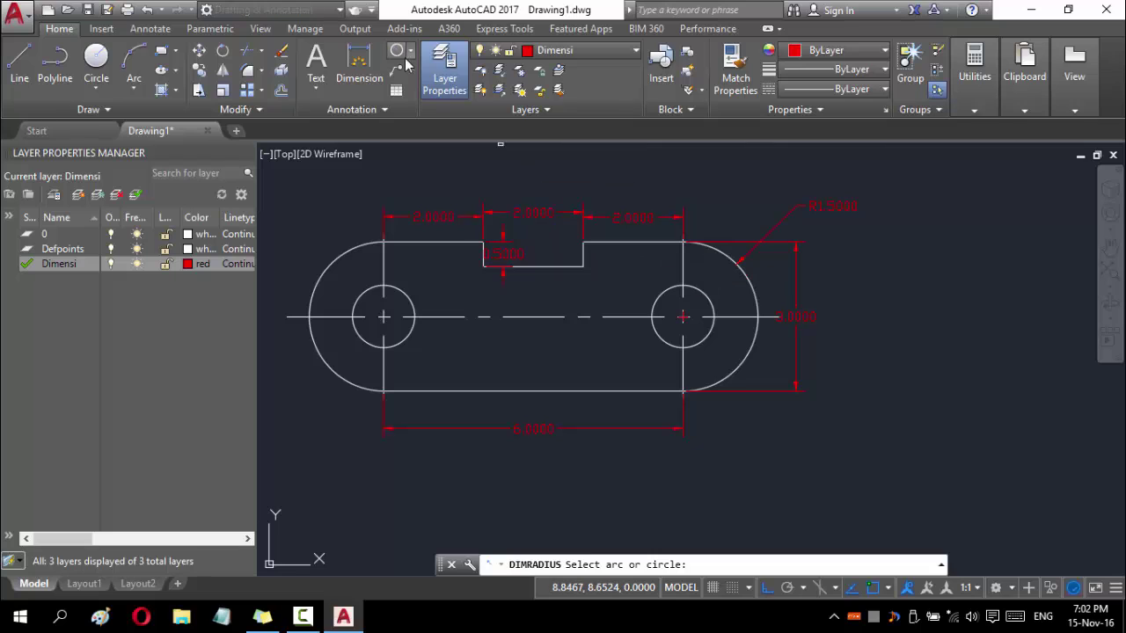
- Add a Ø1.2500 diameter dimension to the right hole, placed at the upper right
{"action": "left_click", "coordinate": [409, 51]}
{"action": "left_click", "coordinate": [440, 243]}
{"action": "left_click", "coordinate": [706, 290]}
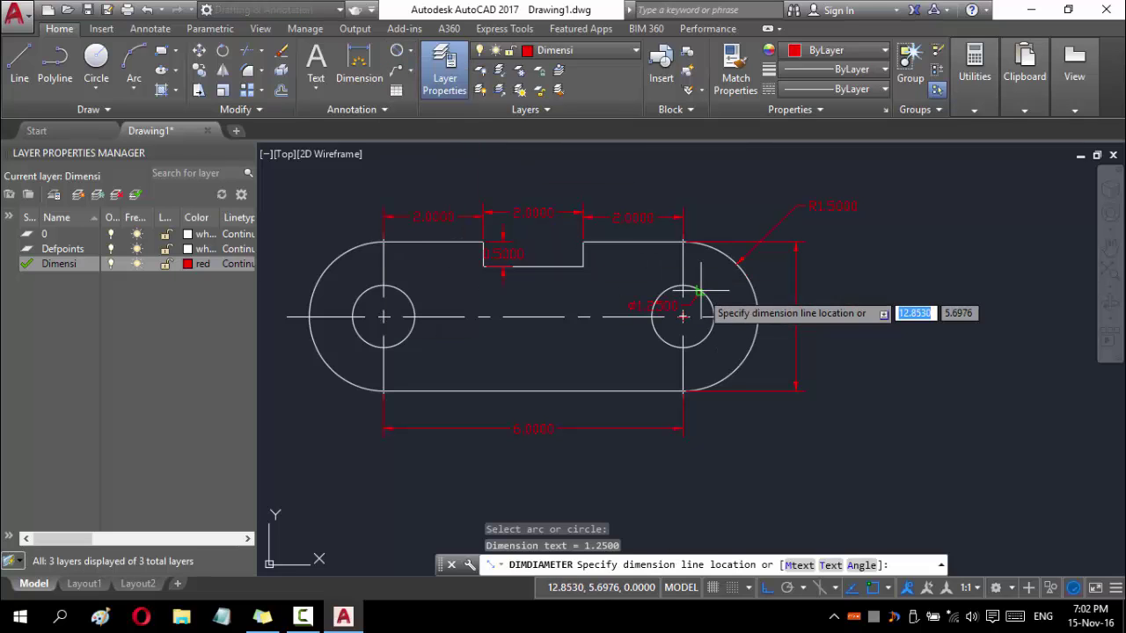
{"action": "left_click", "coordinate": [807, 213]}
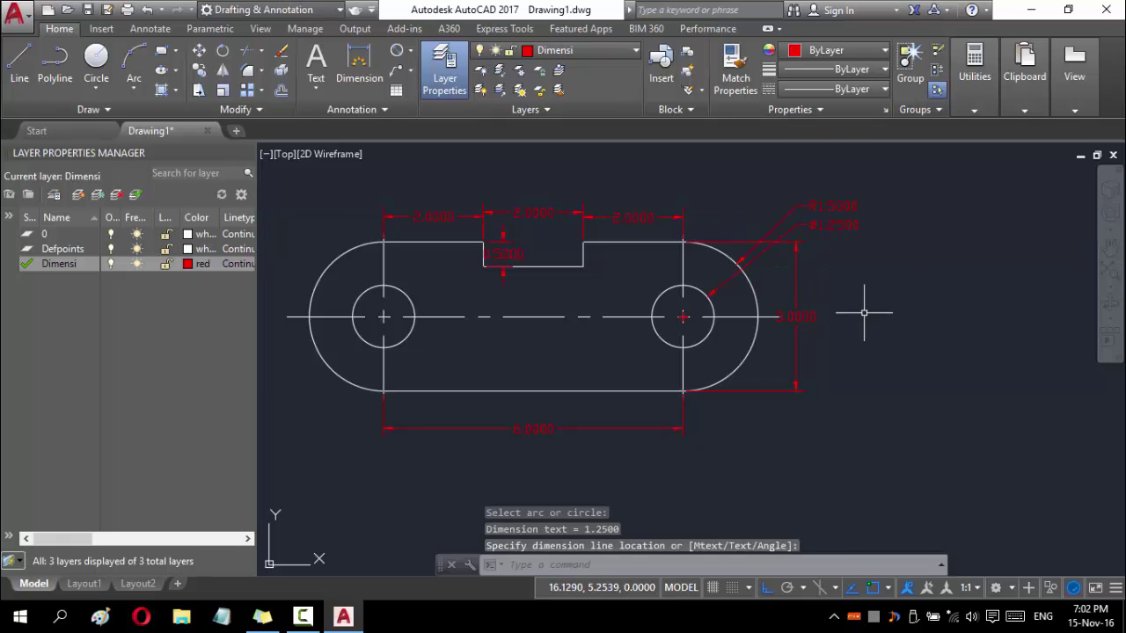
{"action": "middle_click_drag", "start_coordinate": [654, 354], "coordinate": [707, 357]}
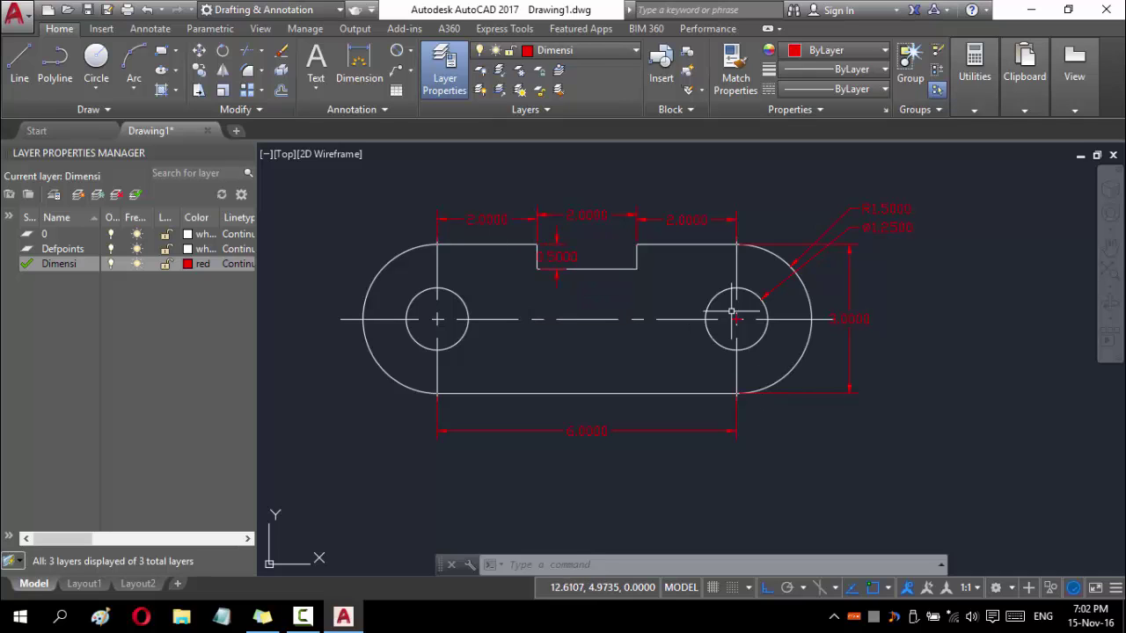
- Set the left and middle 2.0000 dimensions to 0.00 precision
{"action": "right_click", "coordinate": [482, 220]}
{"action": "mouse_move", "coordinate": [536, 248]}
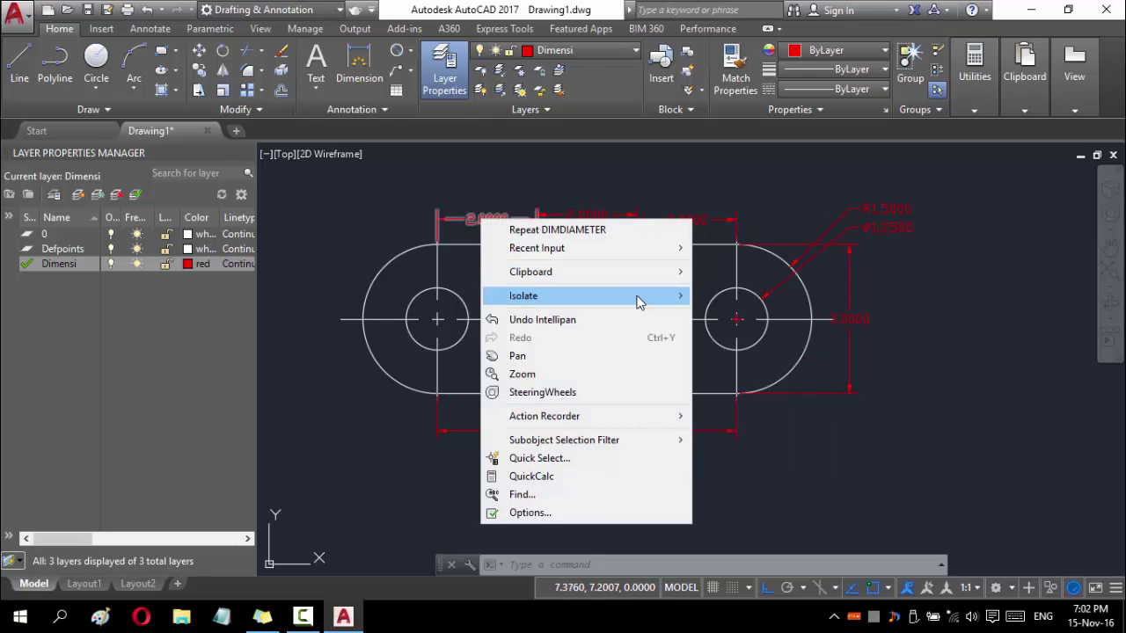
{"action": "left_click", "coordinate": [466, 218]}
{"action": "right_click", "coordinate": [478, 218]}
{"action": "left_click", "coordinate": [696, 227]}
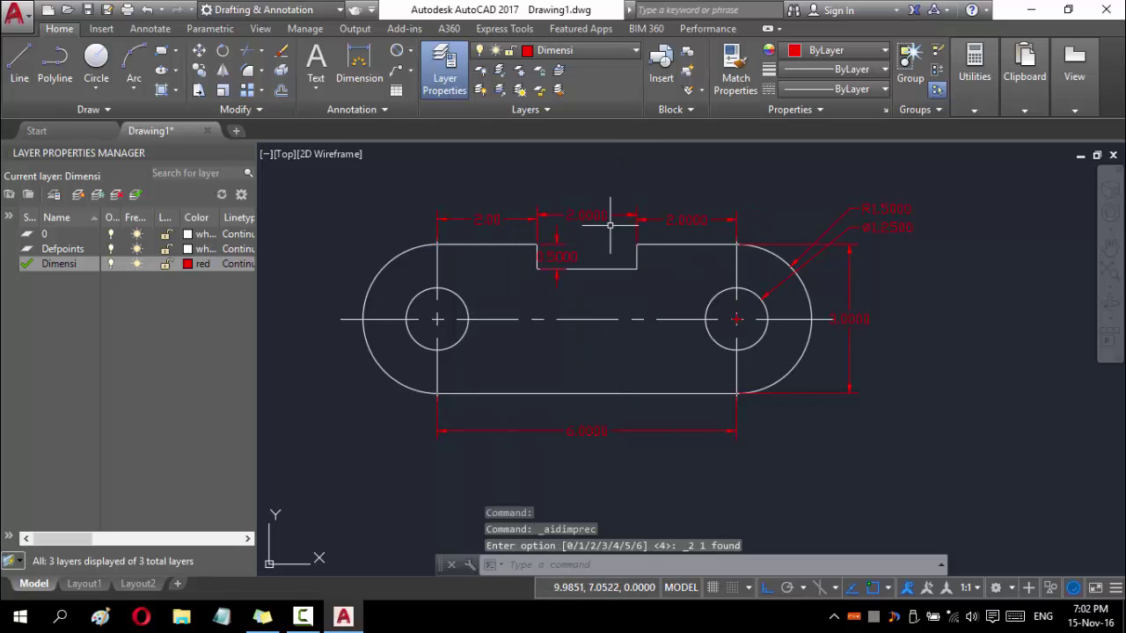
{"action": "right_click", "coordinate": [606, 221]}
{"action": "left_click", "coordinate": [576, 203]}
{"action": "right_click", "coordinate": [580, 200]}
{"action": "left_click", "coordinate": [678, 133]}
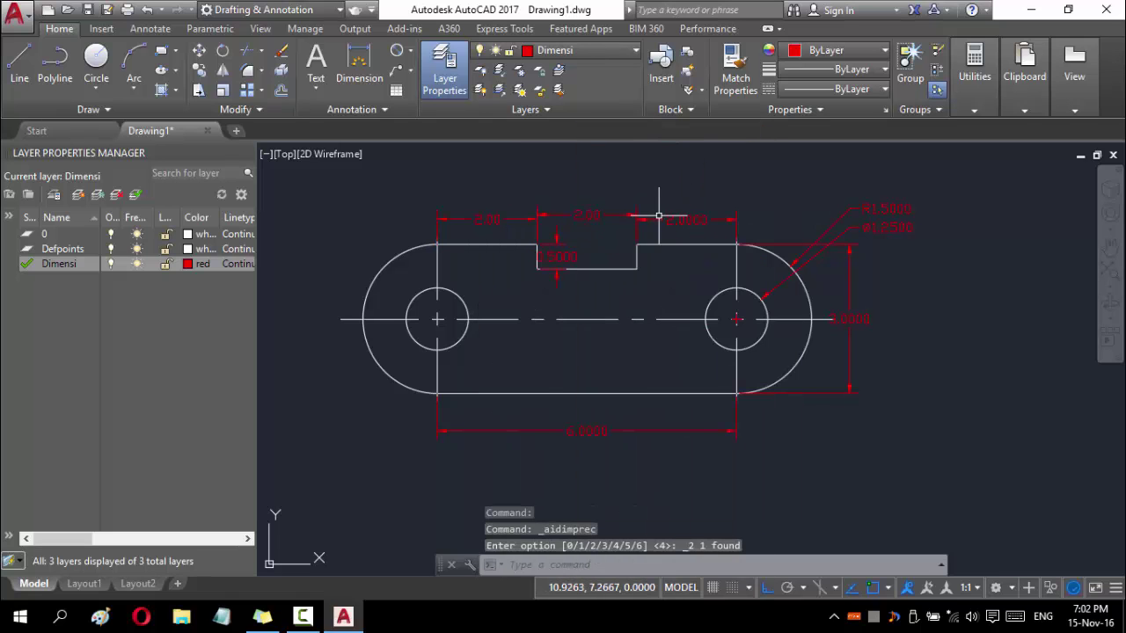
- Apply 0.00 precision to the remaining 2.00, 0.50, R1.50, Ø1.25, 3.00 and 6.00 dimensions, then close the layer manager
{"action": "right_click", "coordinate": [675, 220]}
{"action": "left_click", "coordinate": [694, 228]}
{"action": "left_click", "coordinate": [697, 219]}
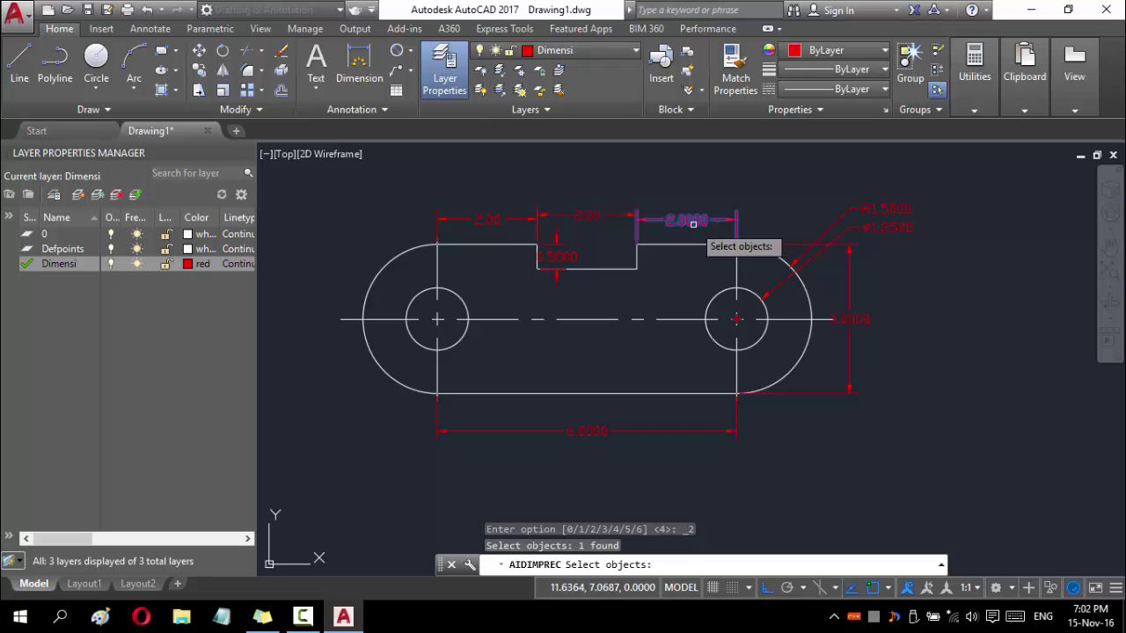
{"action": "left_click", "coordinate": [554, 256]}
{"action": "left_click", "coordinate": [888, 210]}
{"action": "left_click", "coordinate": [888, 227]}
{"action": "left_click", "coordinate": [849, 299]}
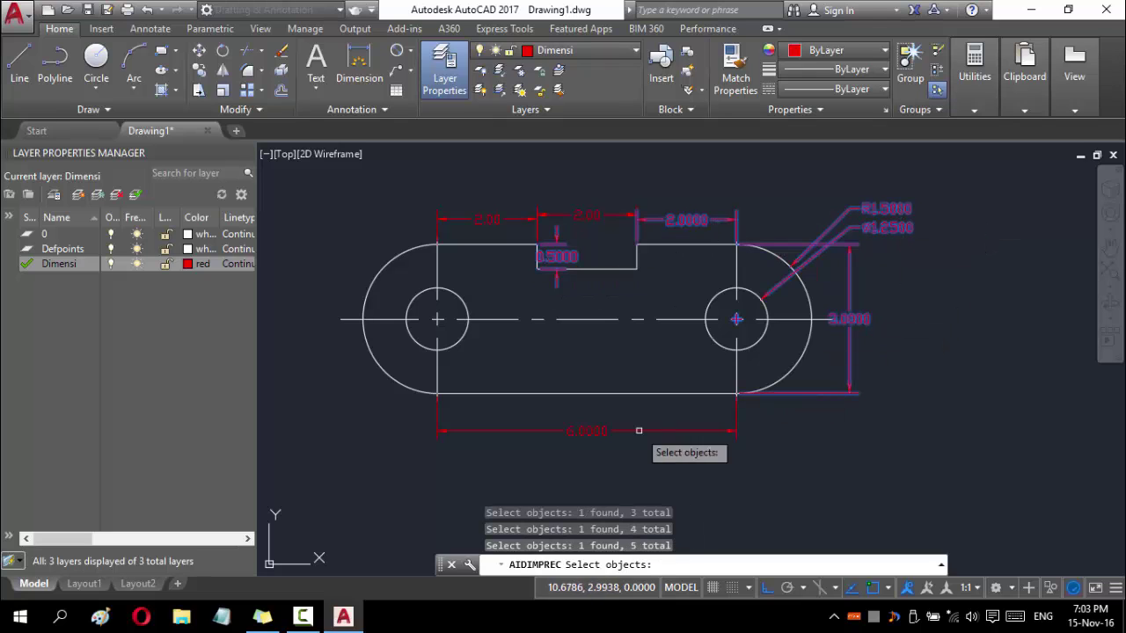
{"action": "left_click", "coordinate": [598, 432]}
{"action": "key", "text": "Return"}
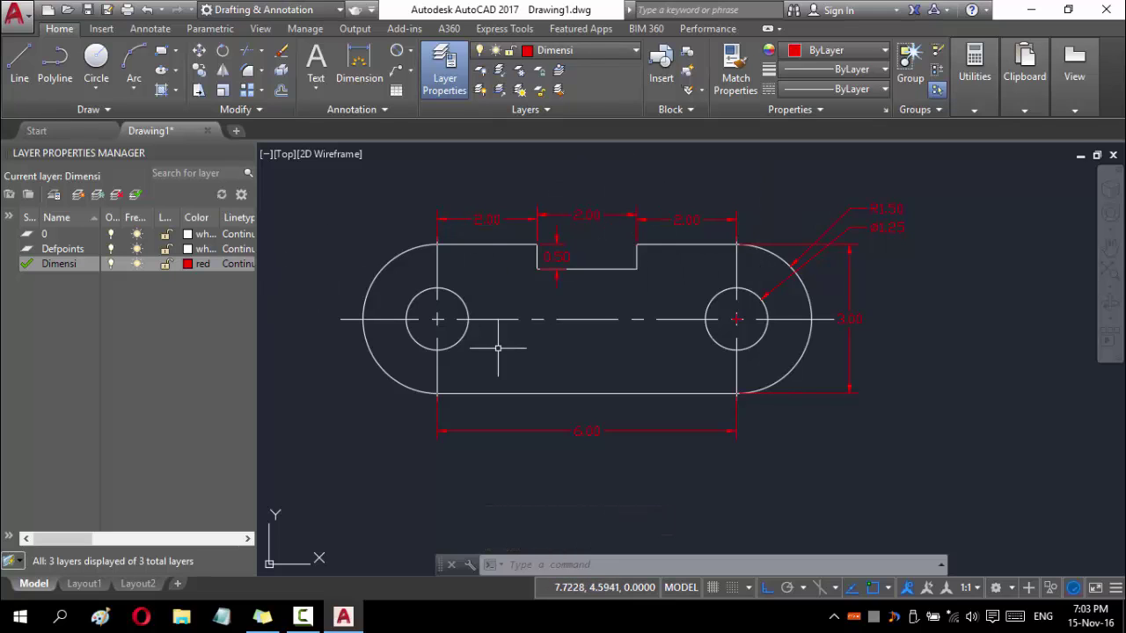
{"action": "left_click", "coordinate": [245, 152]}
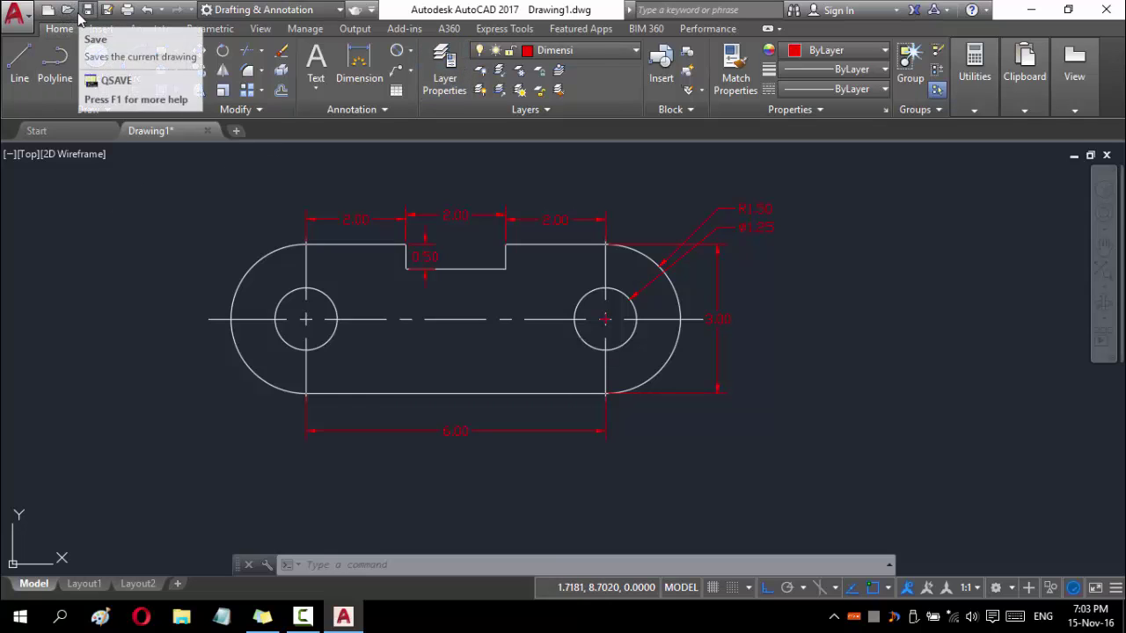
{"action": "left_click", "coordinate": [262, 616]}
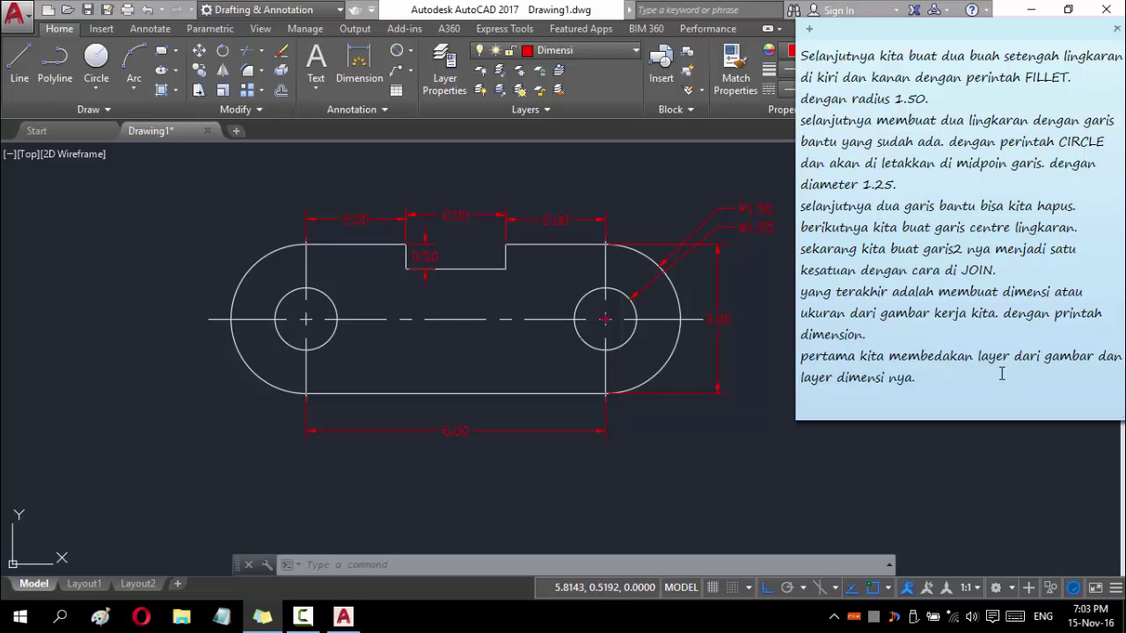
- Replace the note text with a message that the drawing is finished, ending with thanks to viewers
{"action": "key", "text": "ctrl+a"}
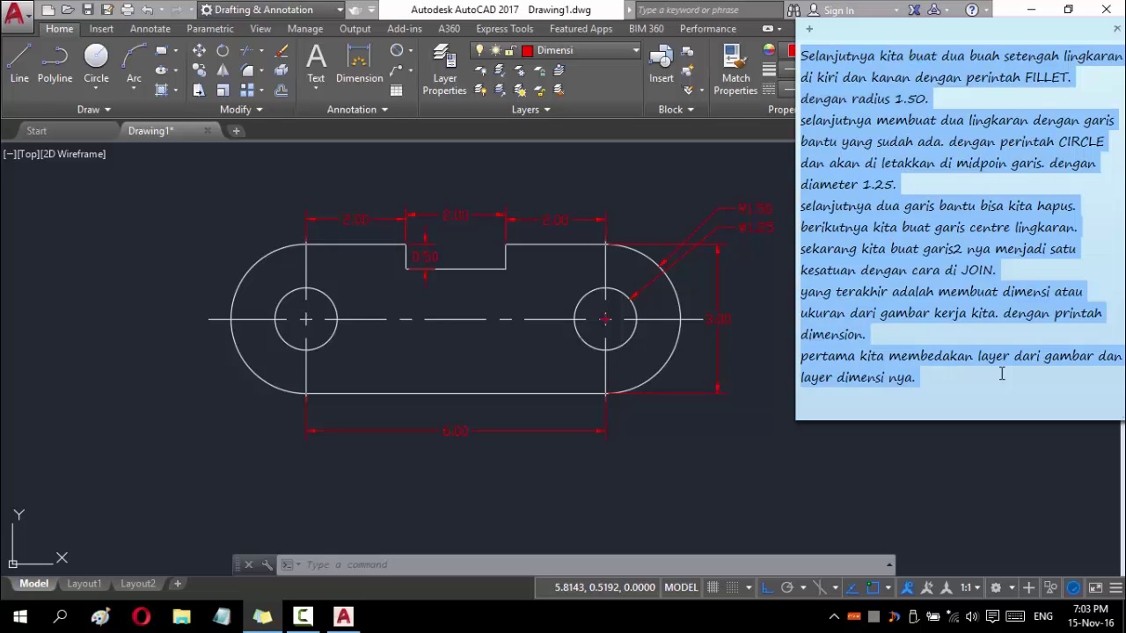
{"action": "key", "text": "BackSpace"}
{"action": "type", "text": "Sekarang"}
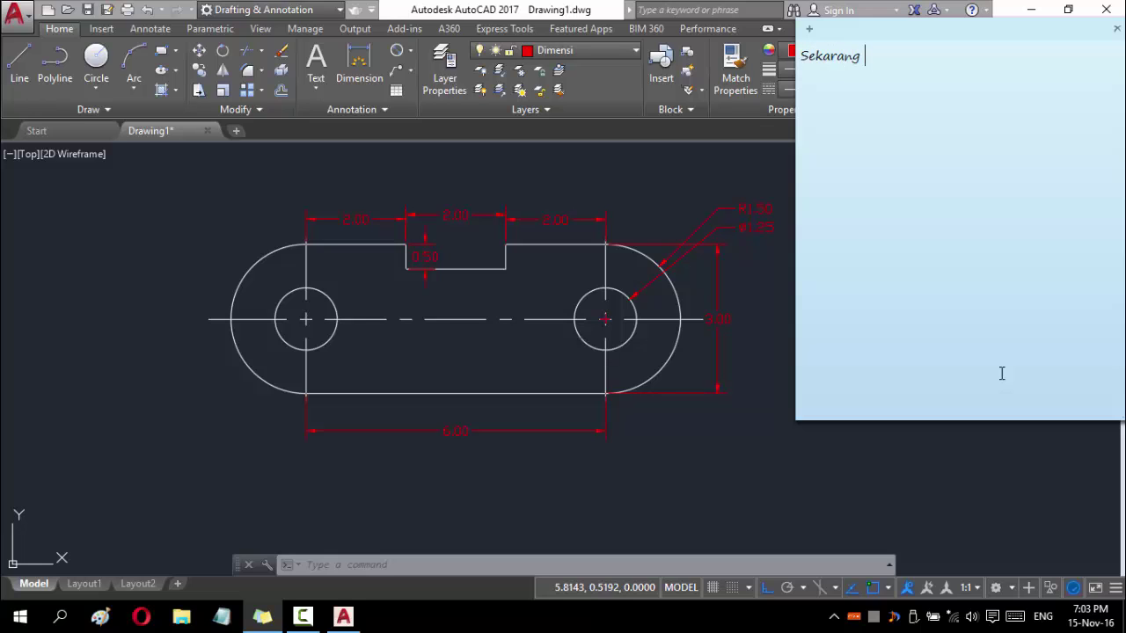
{"action": "type", "text": "gambar sudah sele"}
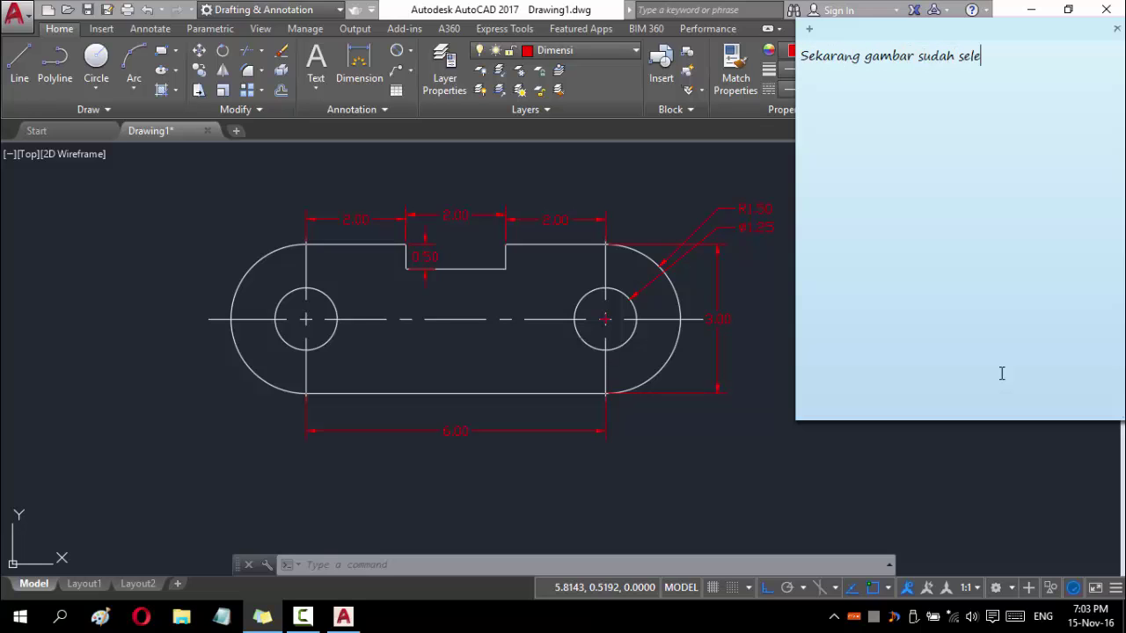
{"action": "type", "text": "sai tinggal di save."}
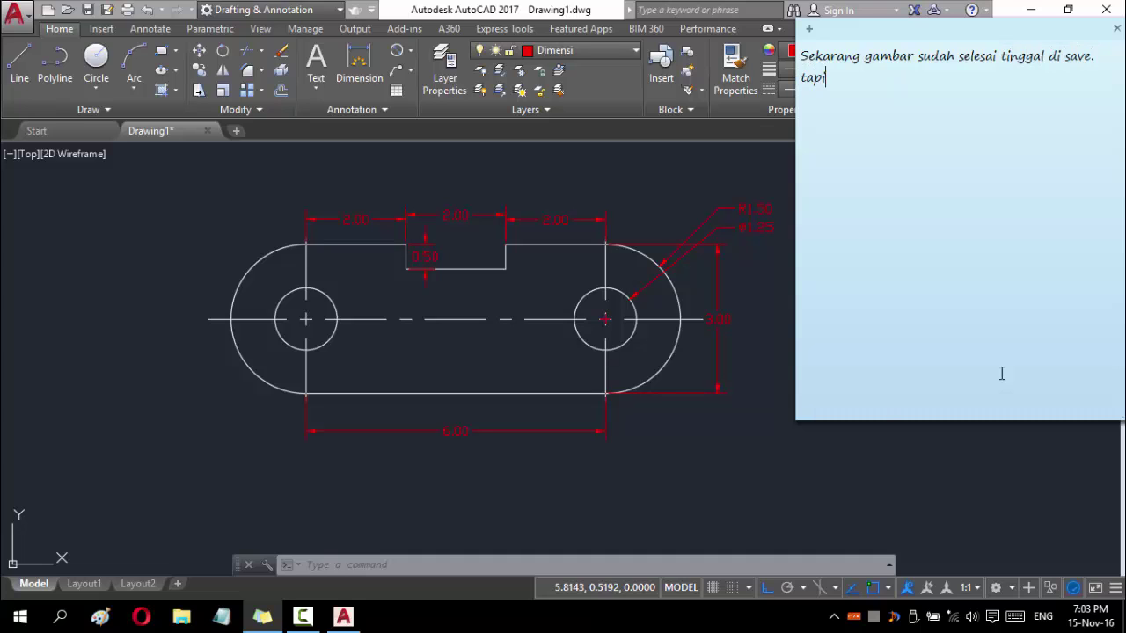
{"action": "type", "text": " saran sebaiknya di sav"}
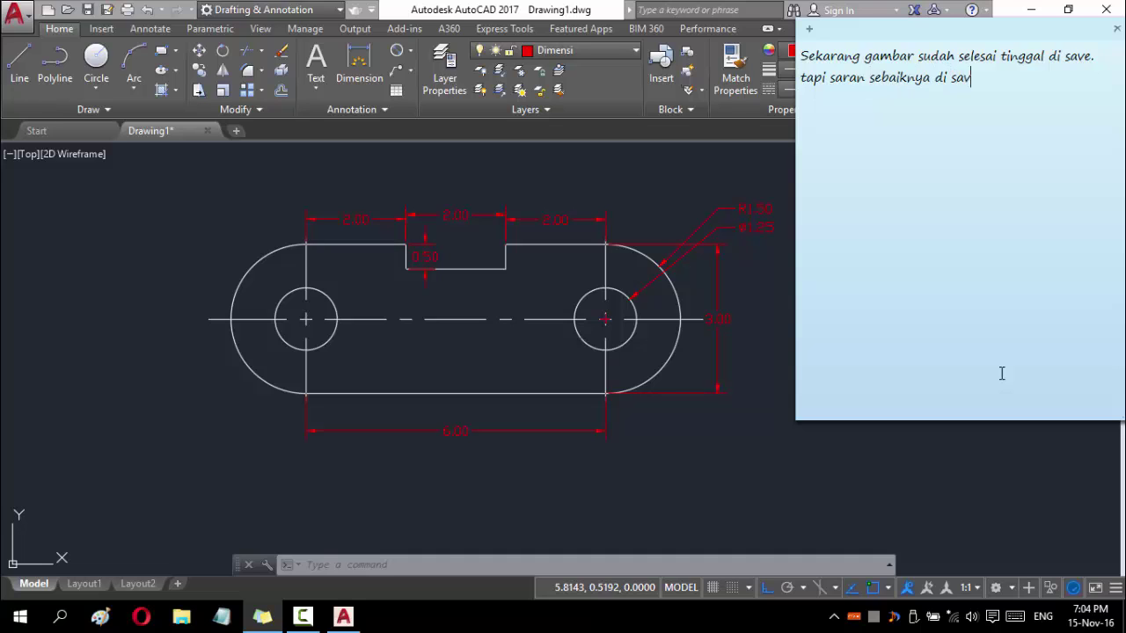
{"action": "type", "text": "elum "}
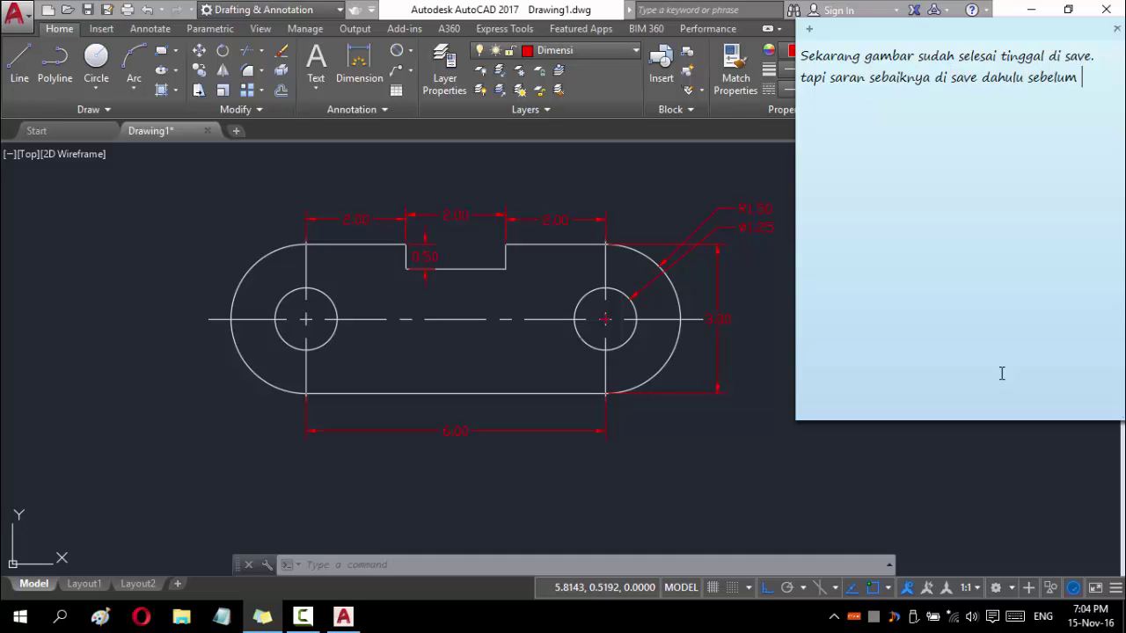
{"action": "type", "text": "memulai menggambar :D"}
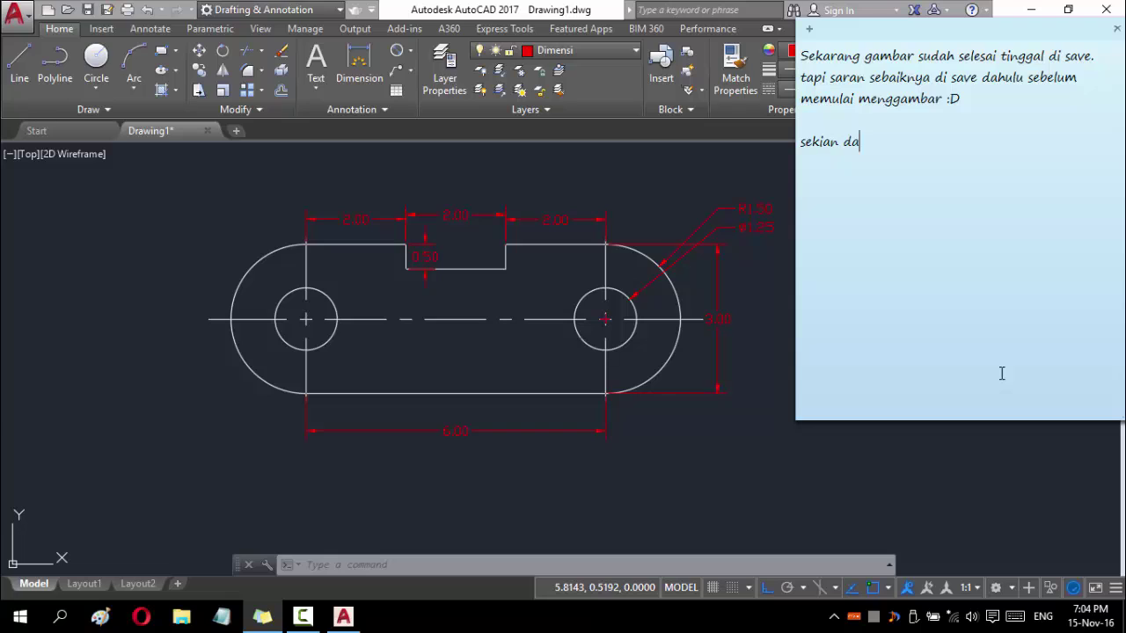
{"action": "type", "text": "saya."}
{"action": "key", "text": "Return"}
{"action": "type", "text": "terimakasi"}
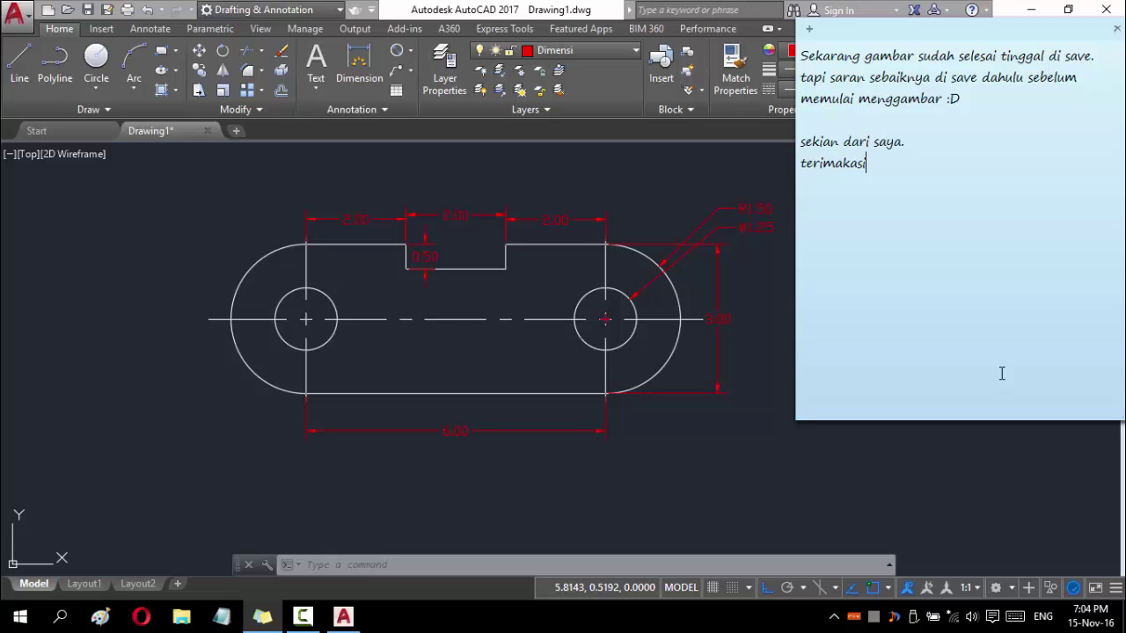
{"action": "type", "text": "h telah menonton"}
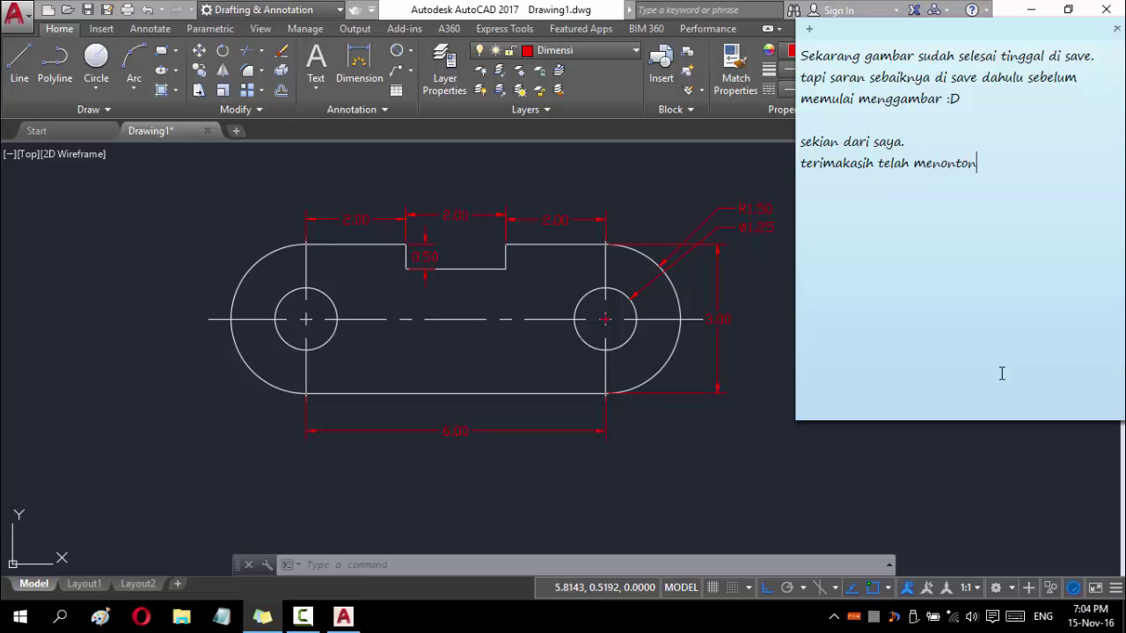